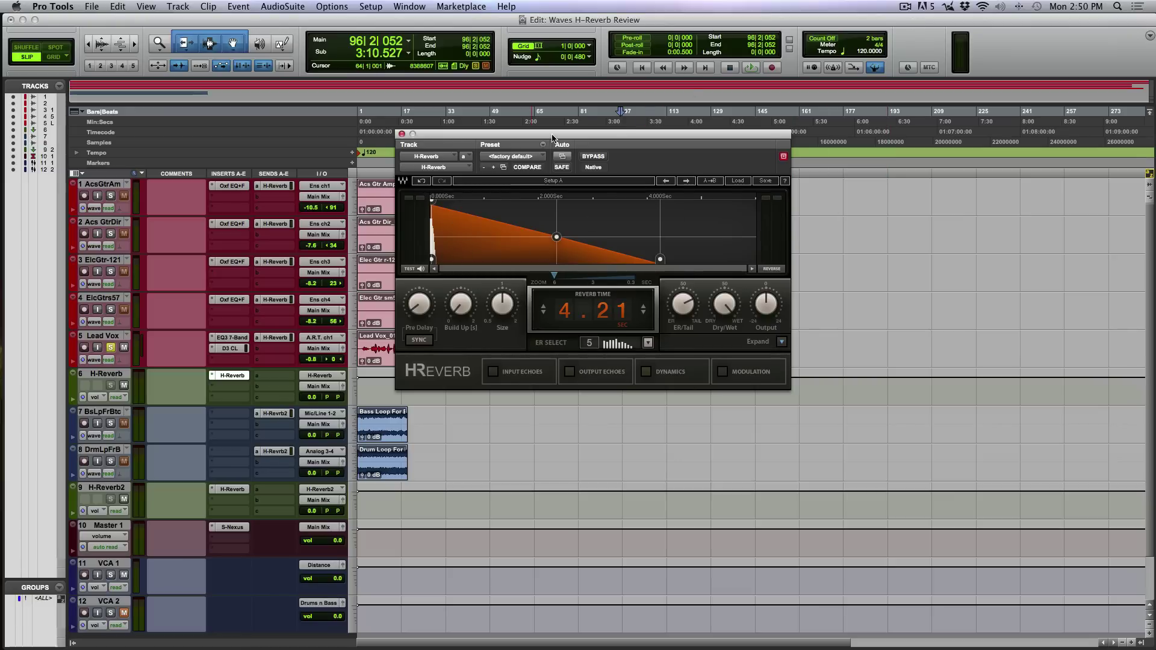
# Drag the H-Reverb window off the track waveforms to the Edit window's top-left.
pyautogui.moveTo(552, 138); pyautogui.dragTo(885, 161)
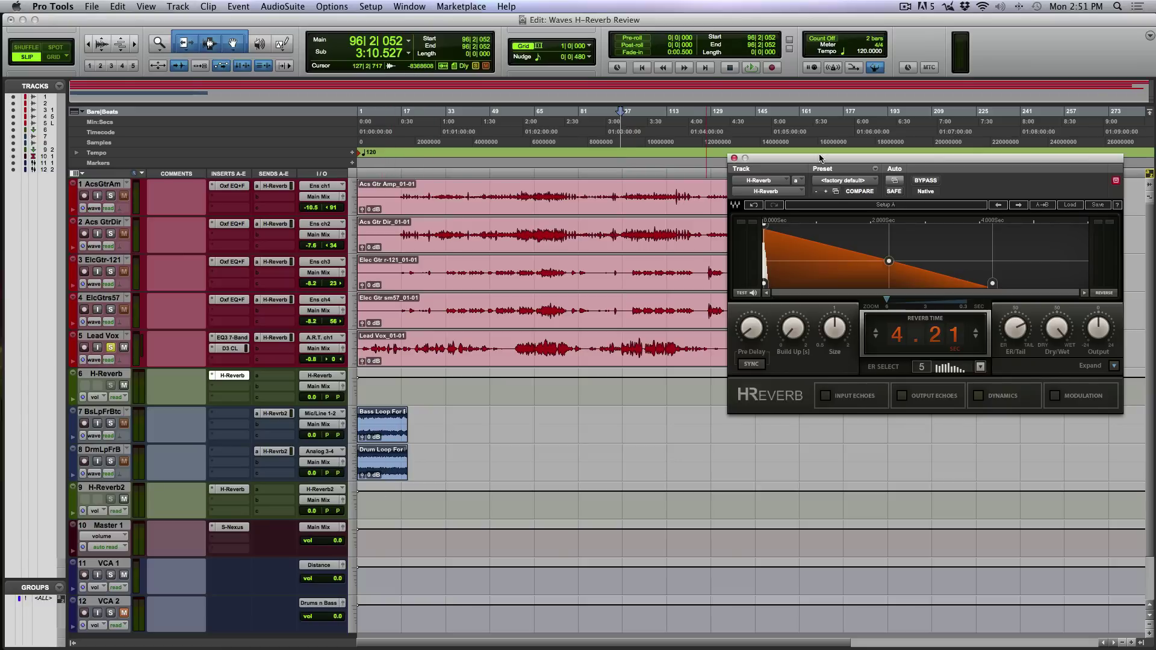
pyautogui.moveTo(820, 157)
pyautogui.mouseDown()
pyautogui.moveTo(574, 409)
pyautogui.moveTo(574, 228)
pyautogui.moveTo(546, 90)
pyautogui.moveTo(524, 82)
pyautogui.mouseUp()
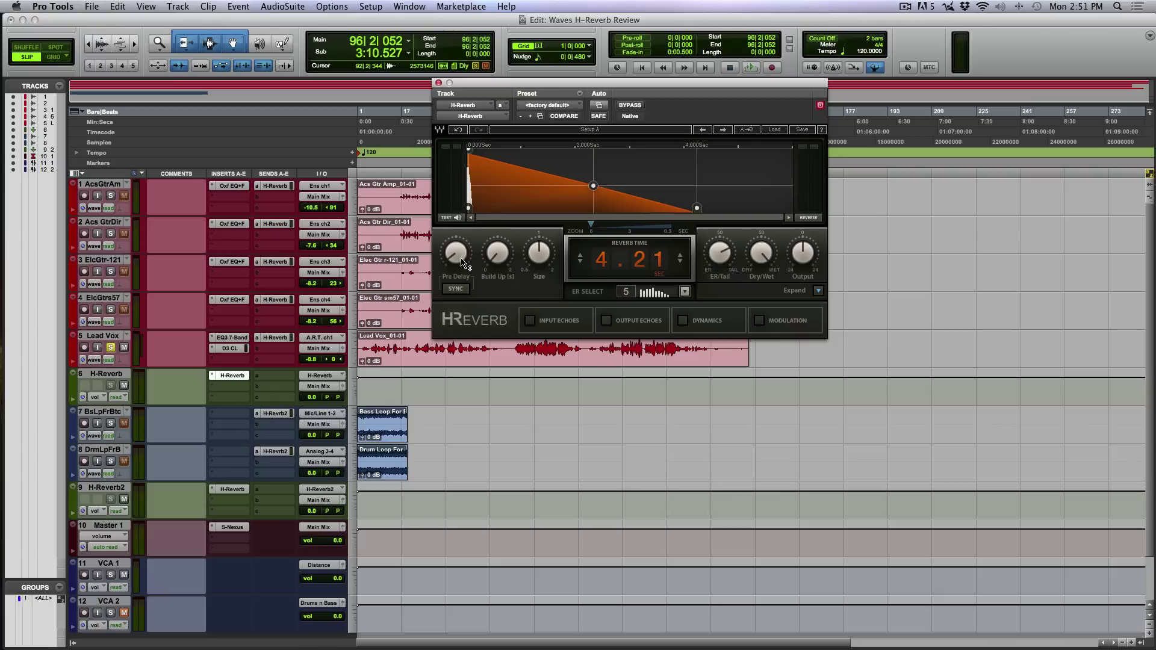
# Nudge Size, raise a tempo-synced Pre Delay to a longer note value, and set ER/Tail fully to ER.
pyautogui.click(496, 257)
pyautogui.moveTo(540, 254); pyautogui.dragTo(539, 246)
pyautogui.moveTo(457, 266)
pyautogui.mouseDown()
pyautogui.moveTo(457, 225)
pyautogui.moveTo(457, 298)
pyautogui.mouseUp()
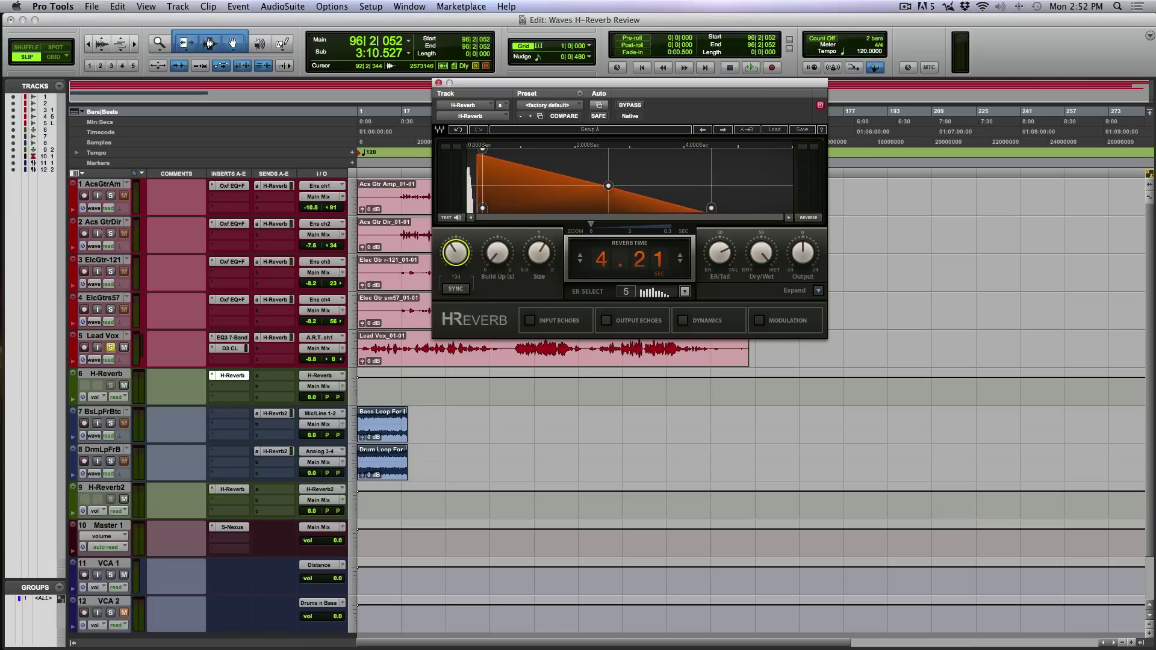
pyautogui.click(456, 289)
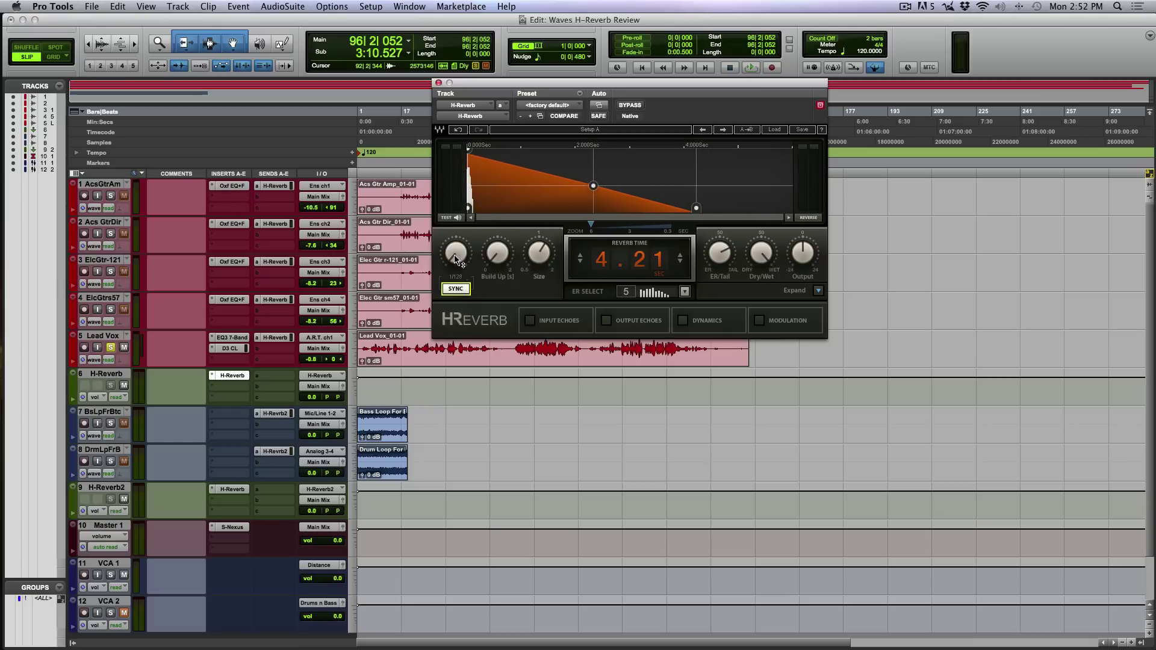
pyautogui.moveTo(457, 248)
pyautogui.mouseDown()
pyautogui.moveTo(458, 226)
pyautogui.moveTo(457, 248)
pyautogui.mouseUp()
pyautogui.moveTo(723, 253)
pyautogui.mouseDown()
pyautogui.moveTo(723, 264)
pyautogui.moveTo(720, 250)
pyautogui.moveTo(720, 263)
pyautogui.moveTo(758, 246)
pyautogui.moveTo(757, 234)
pyautogui.moveTo(764, 259)
pyautogui.mouseUp()
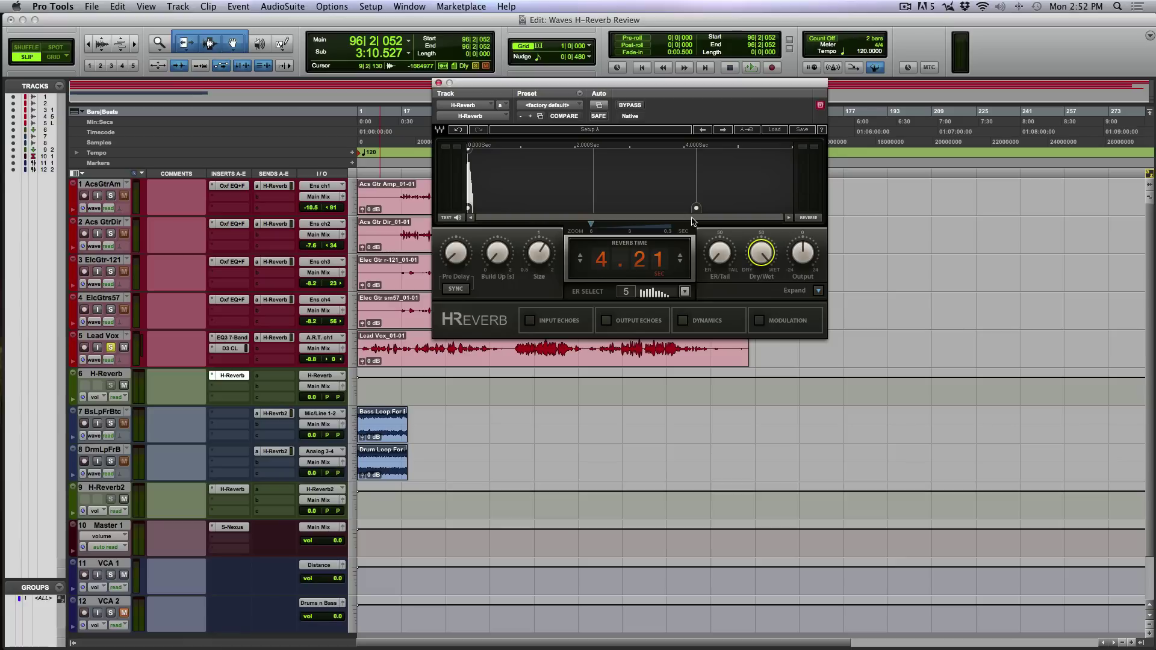
# Bring back the reverb tail and drag the decay end handle left to shorten Reverb Time.
pyautogui.moveTo(696, 208)
pyautogui.mouseDown()
pyautogui.moveTo(663, 208)
pyautogui.moveTo(700, 208)
pyautogui.mouseUp()
pyautogui.moveTo(719, 262); pyautogui.dragTo(714, 267)
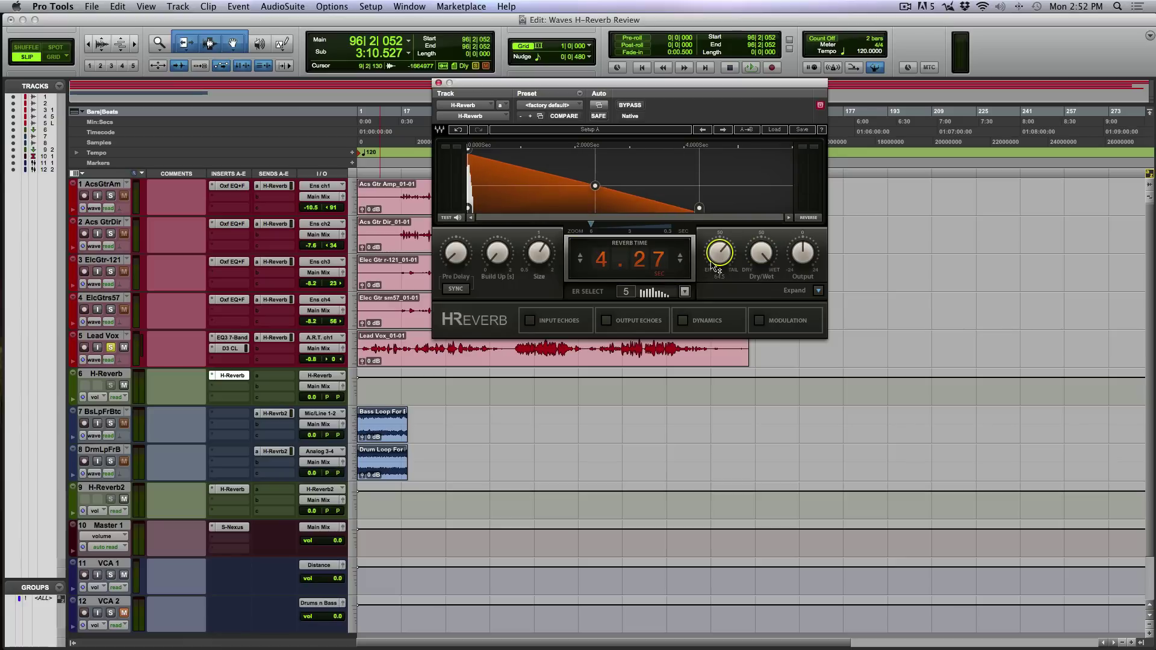
pyautogui.moveTo(699, 208)
pyautogui.mouseDown()
pyautogui.moveTo(644, 209)
pyautogui.moveTo(732, 208)
pyautogui.moveTo(573, 208)
pyautogui.moveTo(668, 208)
pyautogui.moveTo(614, 209)
pyautogui.mouseUp()
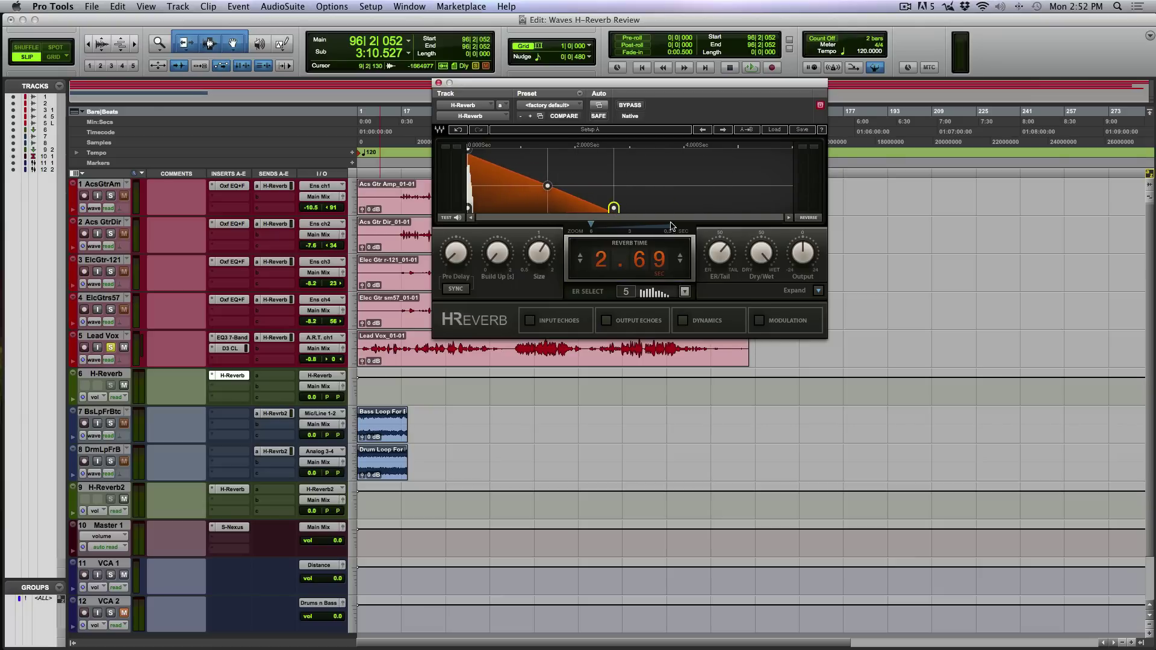
# Audition early-reflection shapes 1, 6, 9 and 10 in ER Select.
pyautogui.click(685, 292)
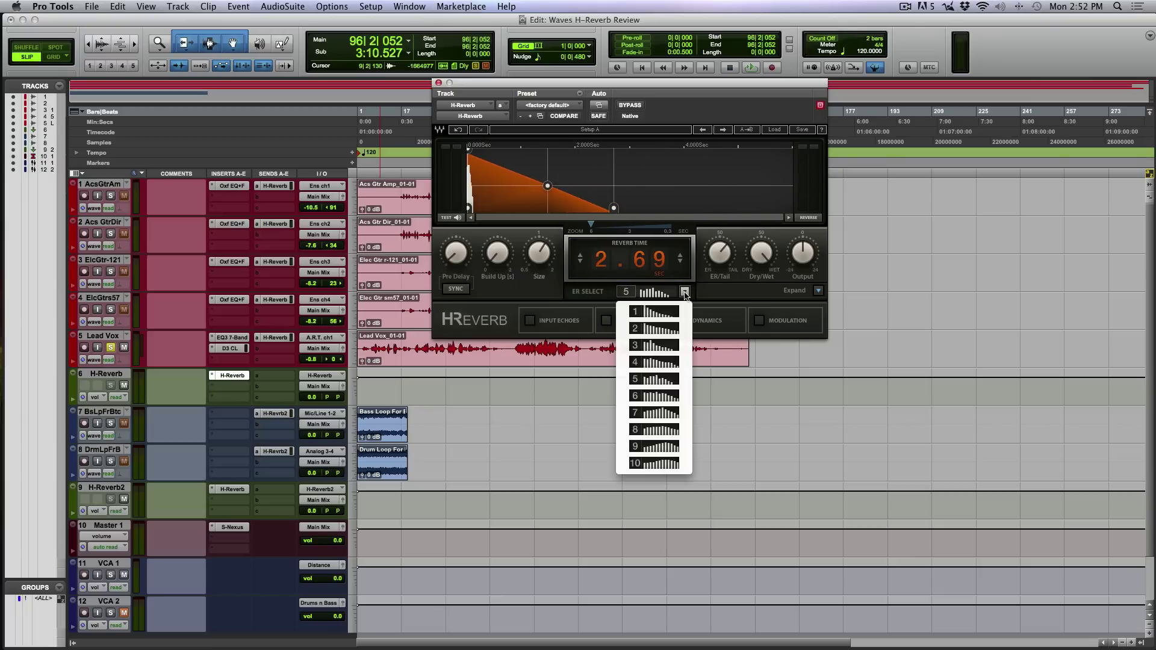
pyautogui.click(659, 311)
pyautogui.click(685, 292)
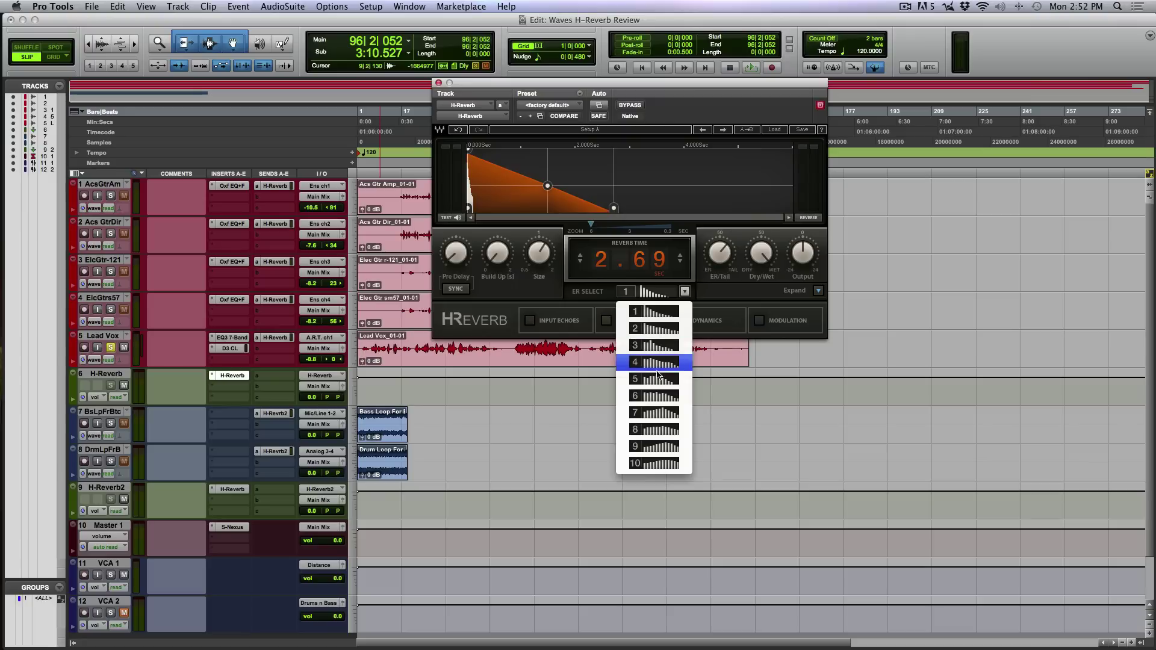
pyautogui.click(656, 395)
pyautogui.click(685, 293)
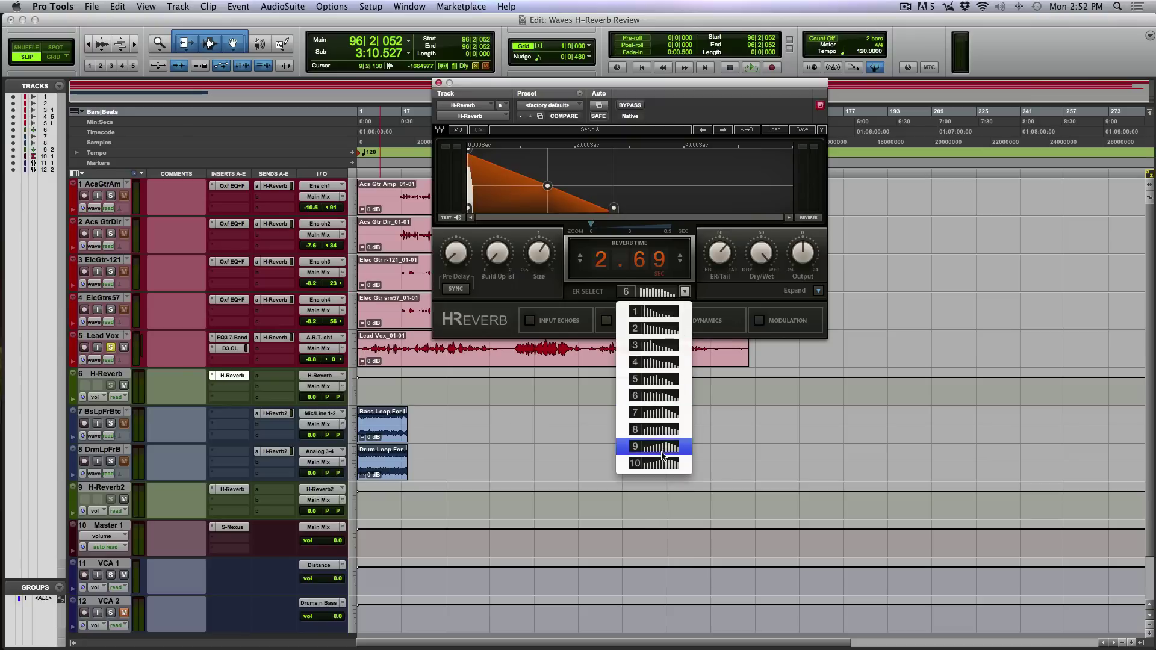
pyautogui.click(657, 447)
pyautogui.click(684, 293)
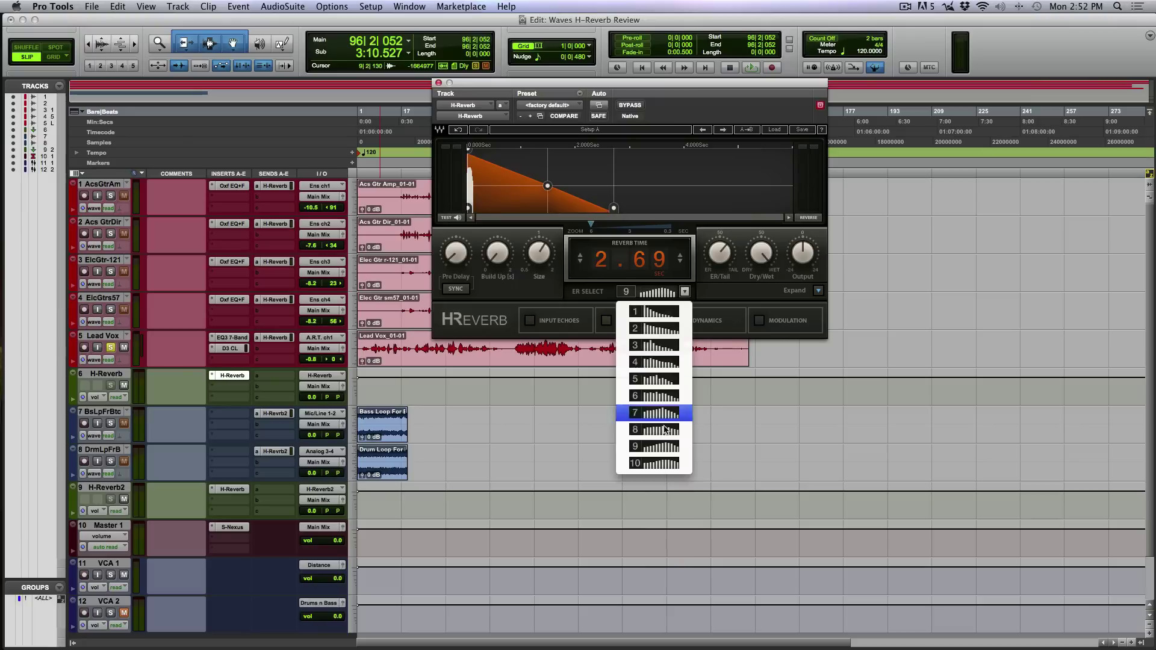
pyautogui.click(658, 463)
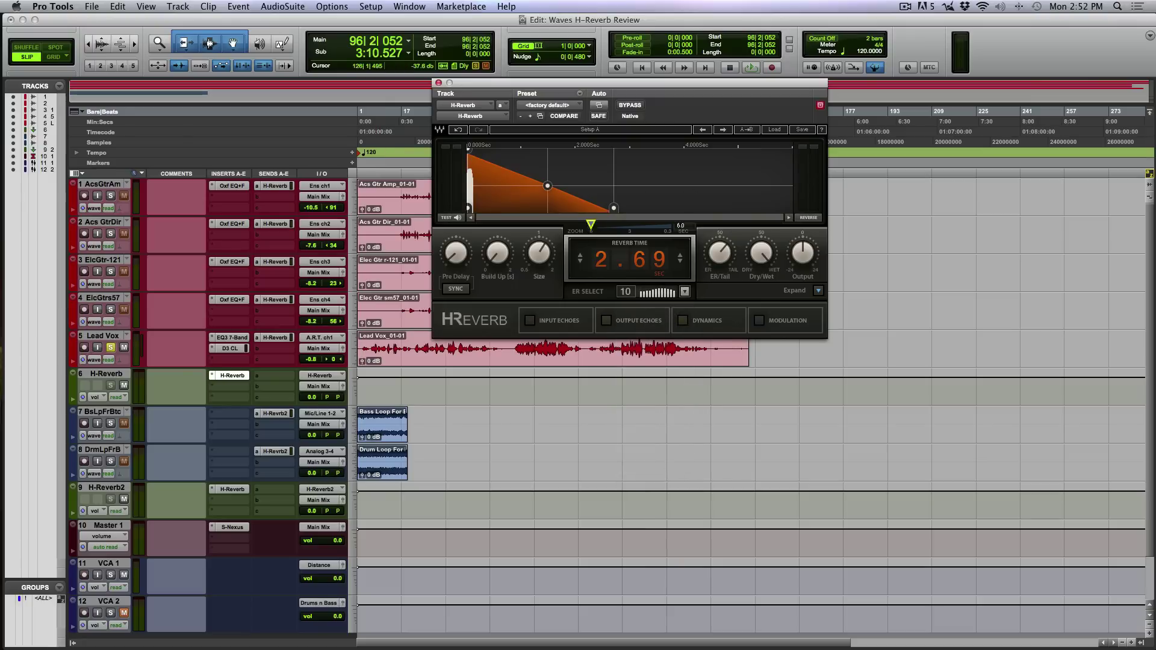
# Zoom in on the early reflections, try shape 3, settle on shape 7, then zoom back out.
pyautogui.moveTo(592, 225); pyautogui.dragTo(665, 226)
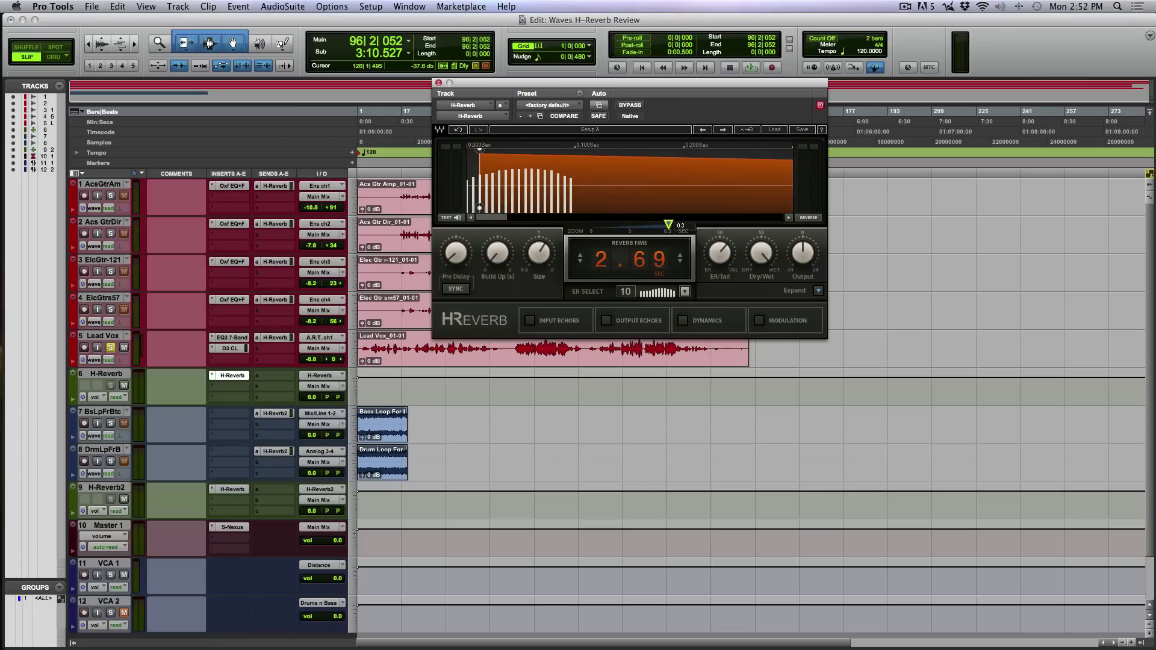
pyautogui.click(684, 292)
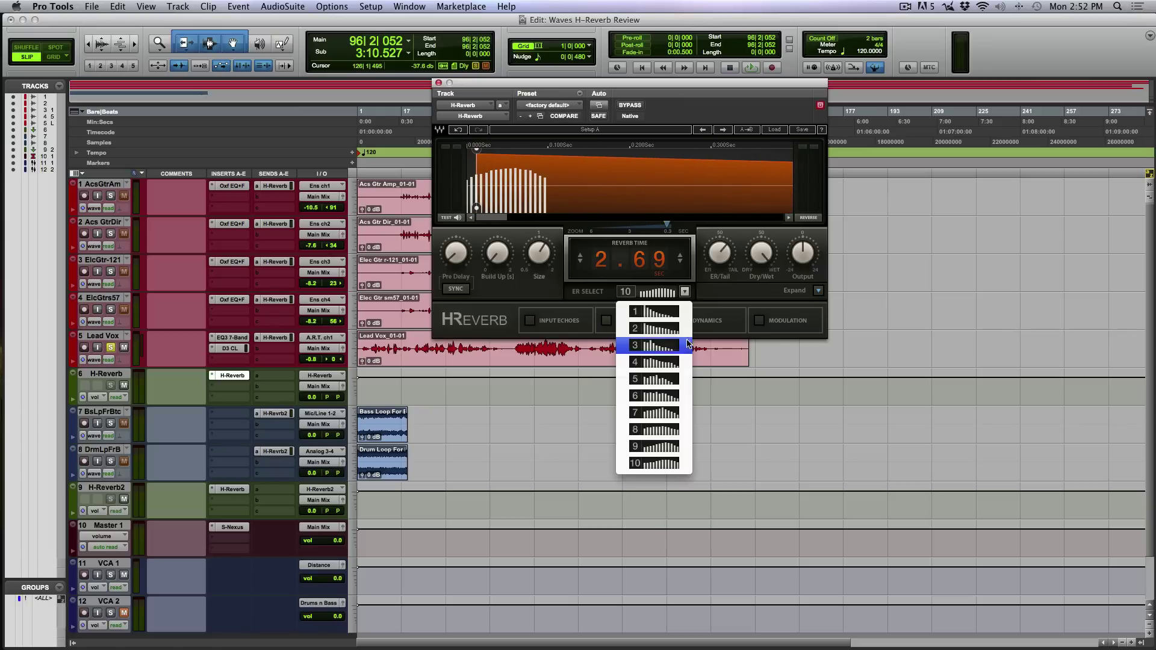
pyautogui.click(655, 345)
pyautogui.click(686, 293)
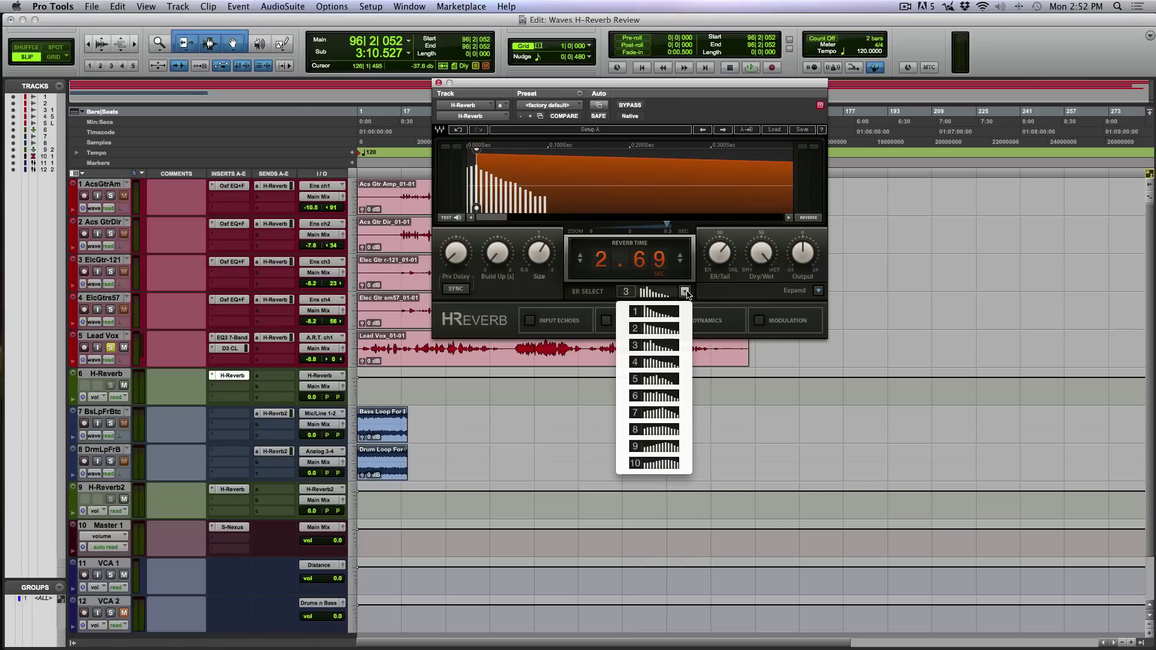
pyautogui.click(658, 413)
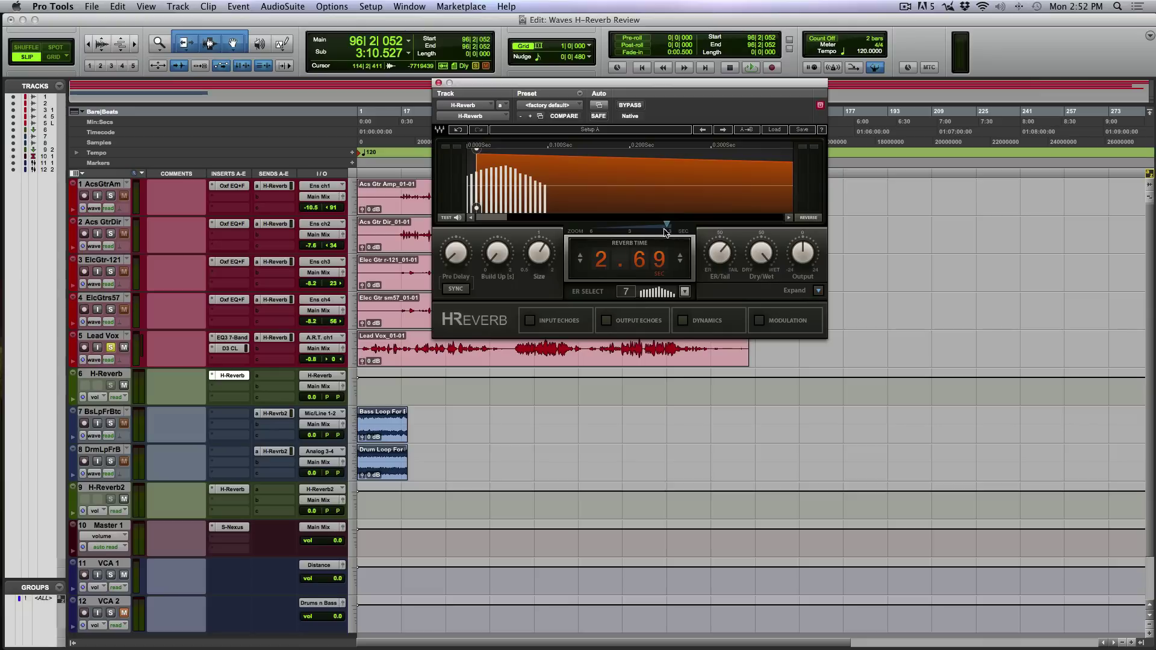
pyautogui.moveTo(666, 226); pyautogui.dragTo(590, 225)
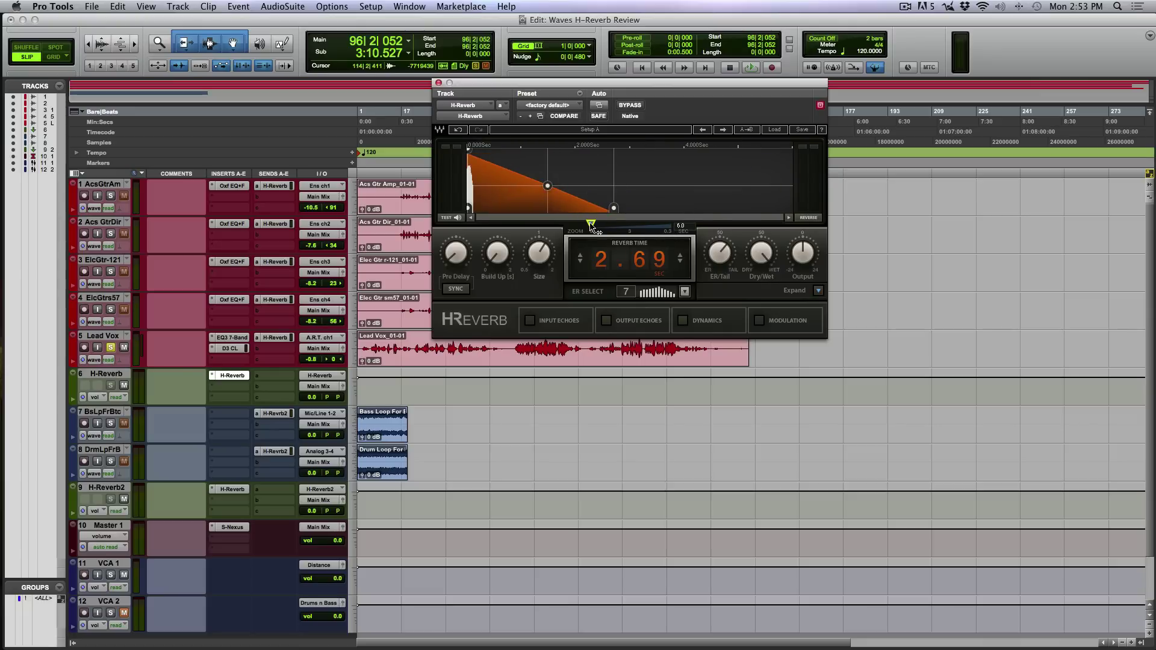
# Expand H-Reverb, pull the decay envelope nodes earlier and lower X-Gain, reaching a 2.06 s reverb time.
pyautogui.click(819, 291)
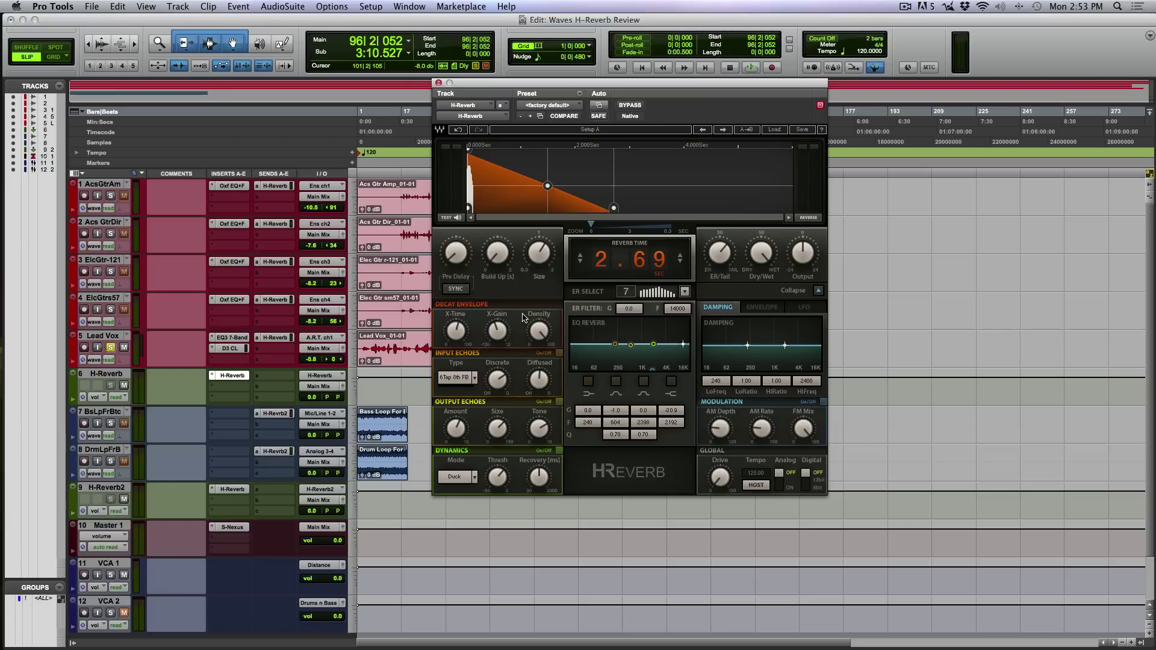
pyautogui.moveTo(546, 187)
pyautogui.mouseDown()
pyautogui.moveTo(553, 175)
pyautogui.moveTo(506, 175)
pyautogui.moveTo(505, 193)
pyautogui.moveTo(542, 182)
pyautogui.moveTo(539, 154)
pyautogui.moveTo(496, 160)
pyautogui.moveTo(493, 180)
pyautogui.moveTo(524, 154)
pyautogui.moveTo(513, 191)
pyautogui.mouseUp()
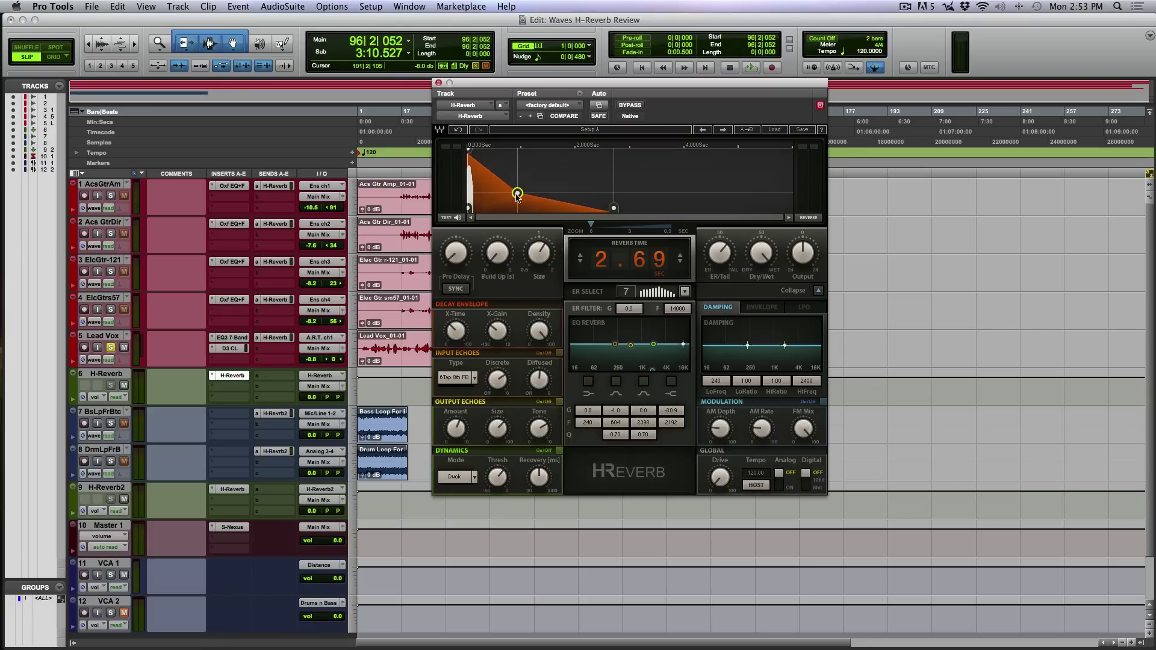
pyautogui.moveTo(613, 208)
pyautogui.mouseDown()
pyautogui.moveTo(522, 209)
pyautogui.moveTo(579, 209)
pyautogui.mouseUp()
pyautogui.moveTo(497, 331)
pyautogui.mouseDown()
pyautogui.moveTo(497, 341)
pyautogui.moveTo(455, 342)
pyautogui.moveTo(455, 323)
pyautogui.mouseUp()
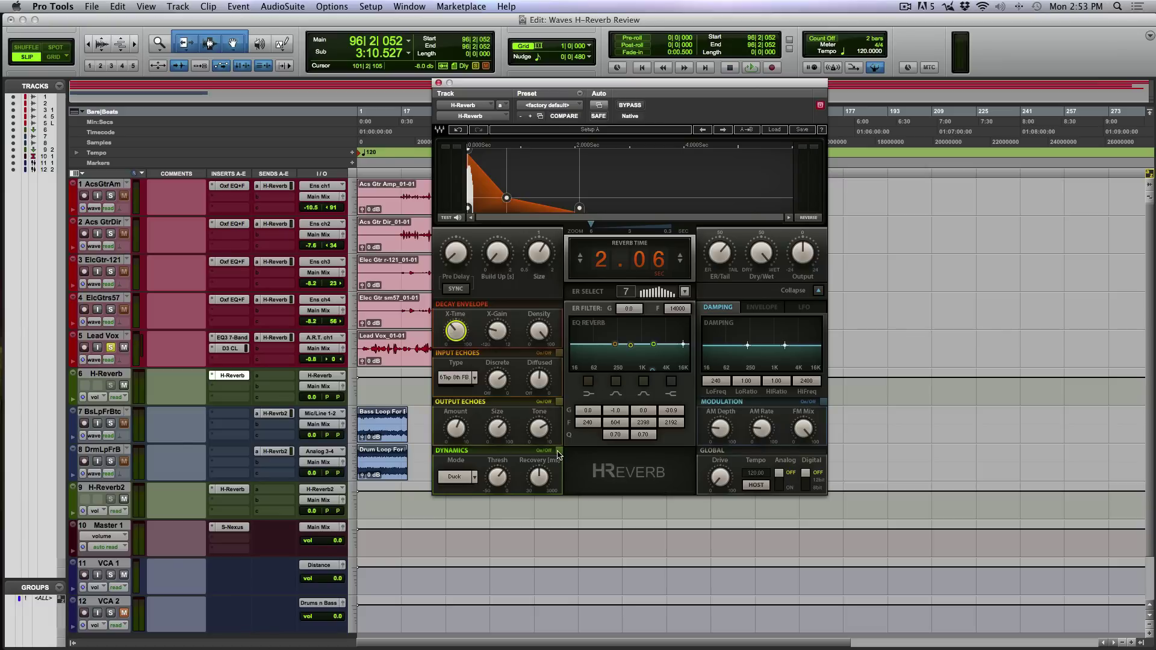
# Turn on Dynamics and, after trying DeEss and Duck, set its Mode to Comp.
pyautogui.click(557, 451)
pyautogui.click(452, 484)
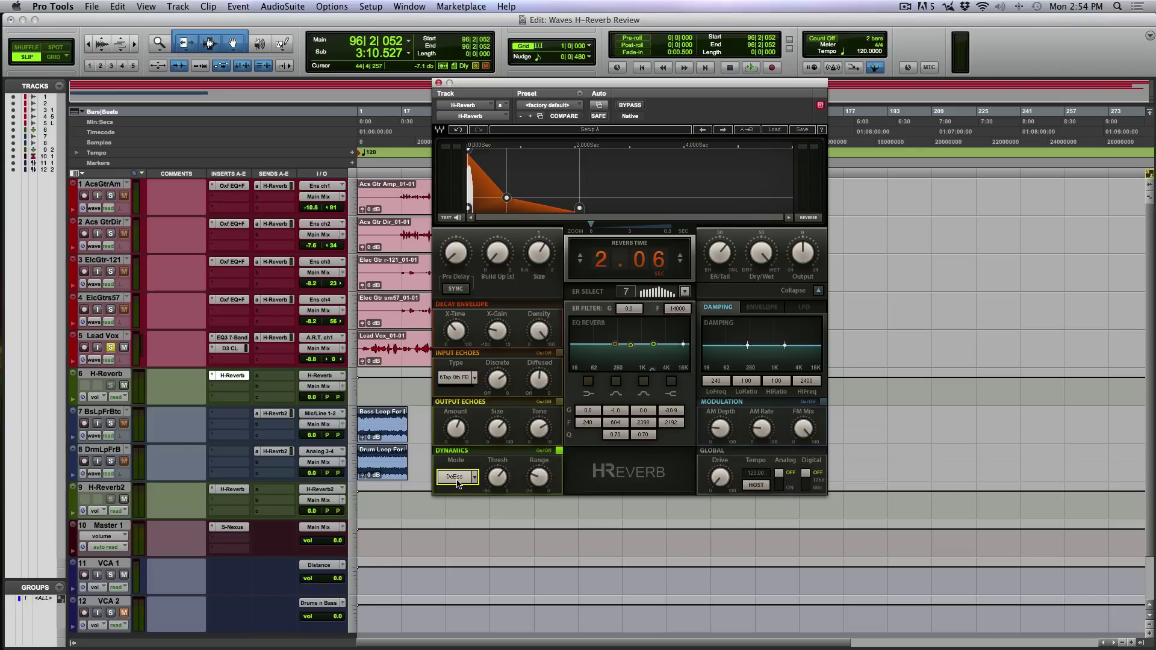
pyautogui.moveTo(497, 478)
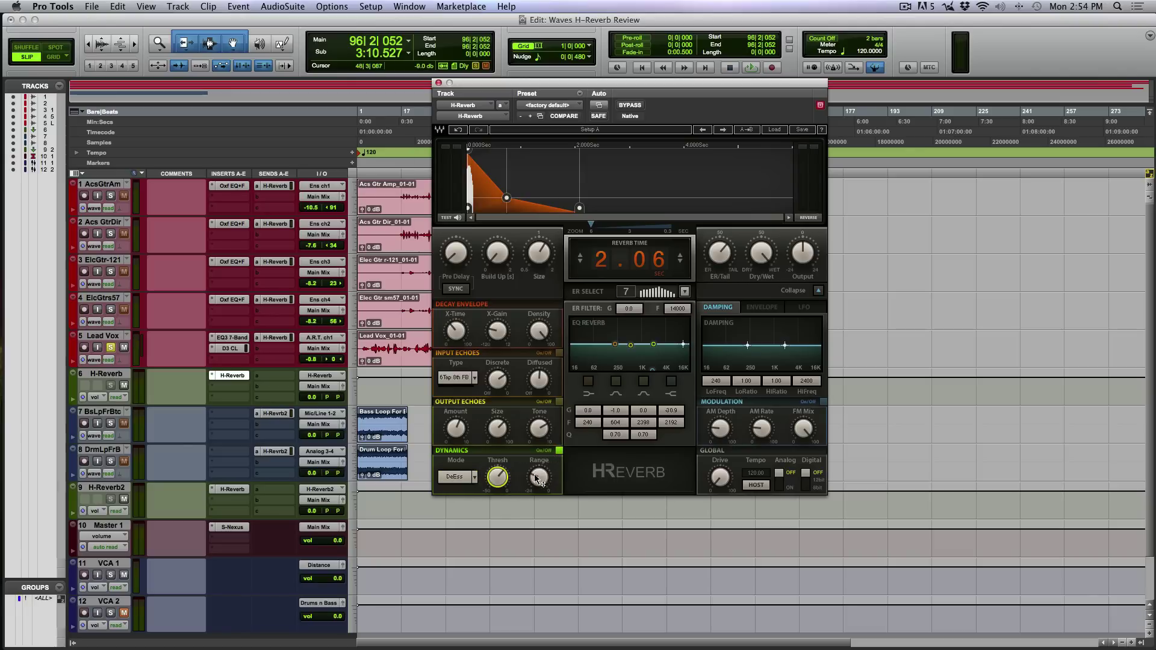
pyautogui.click(452, 479)
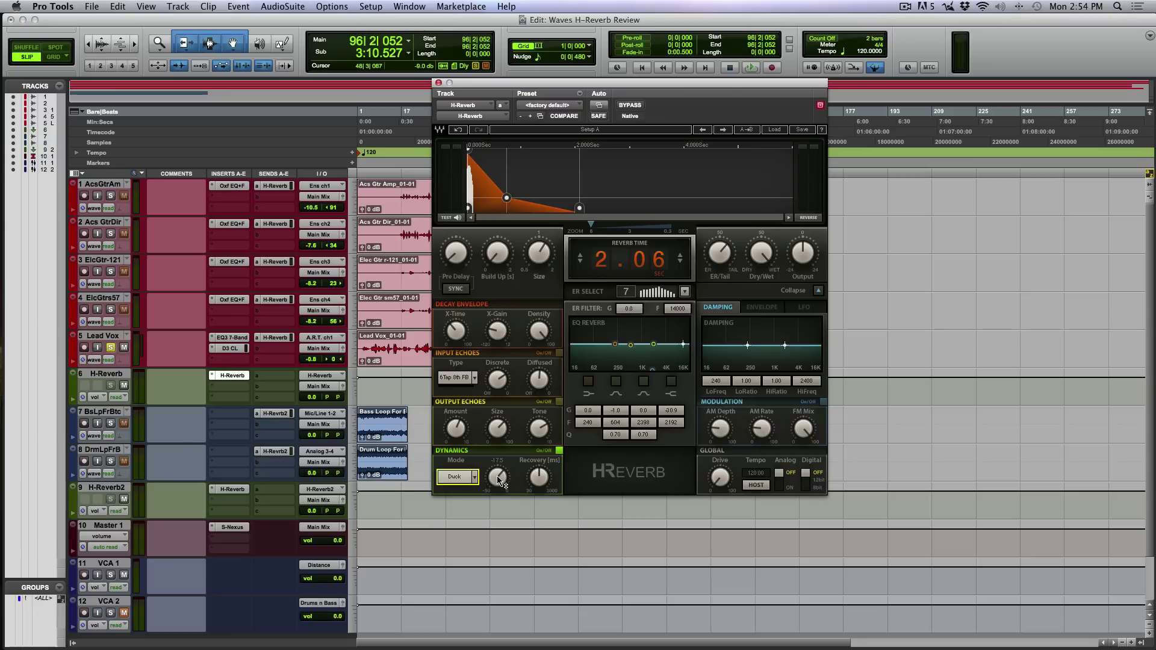
pyautogui.press('Up')
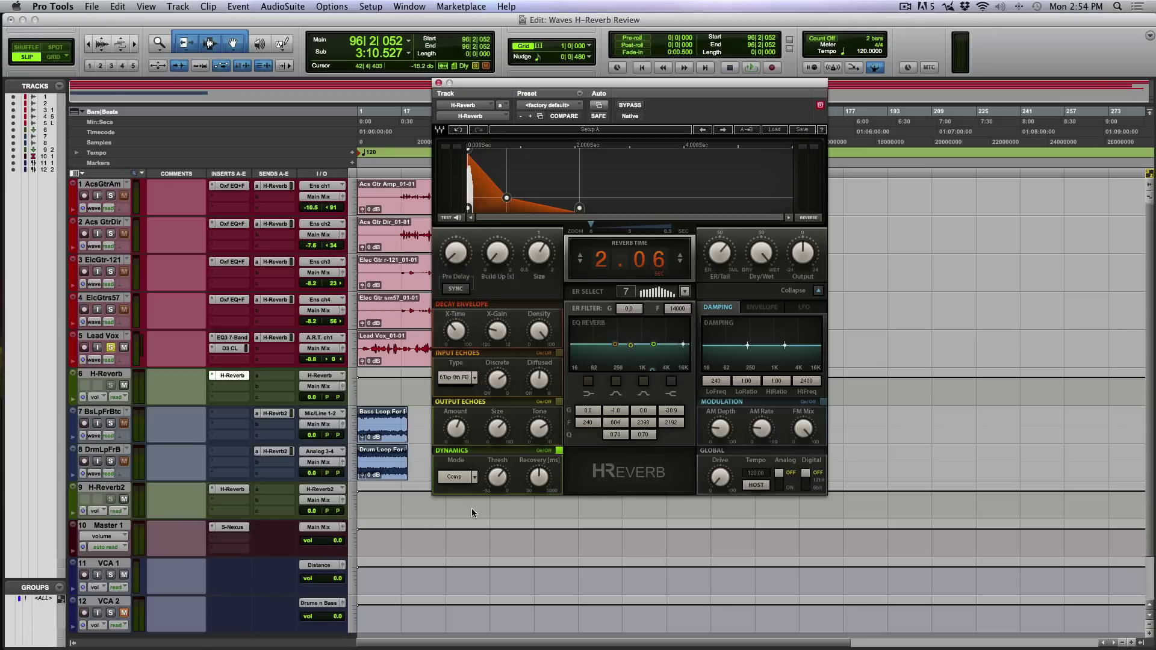
# Shift ER/Tail toward ER and lower the ER Filter high node to about -22 dB near 2.8 kHz.
pyautogui.click(588, 382)
pyautogui.click(675, 387)
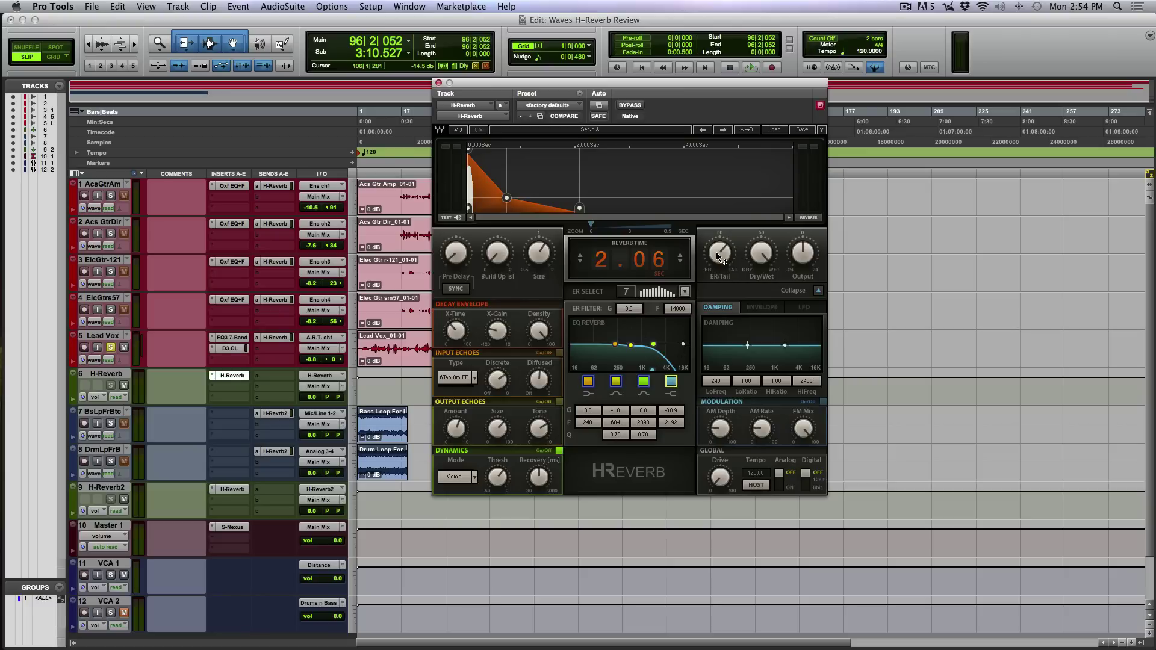
pyautogui.moveTo(720, 253); pyautogui.dragTo(720, 227)
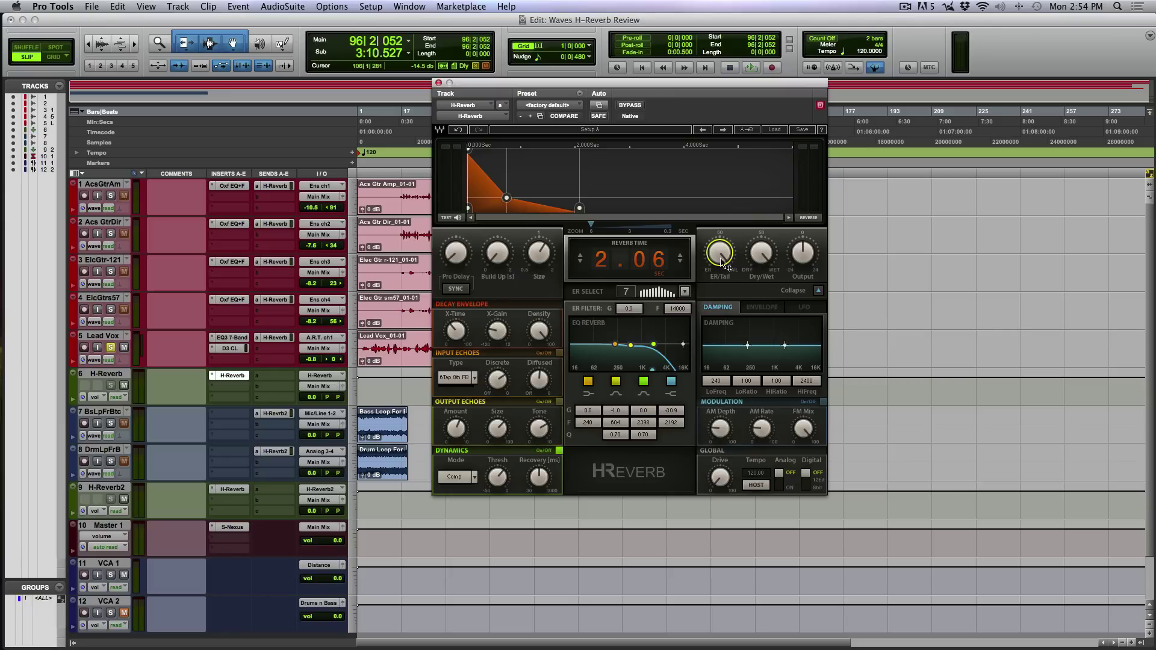
pyautogui.moveTo(721, 259); pyautogui.dragTo(719, 307)
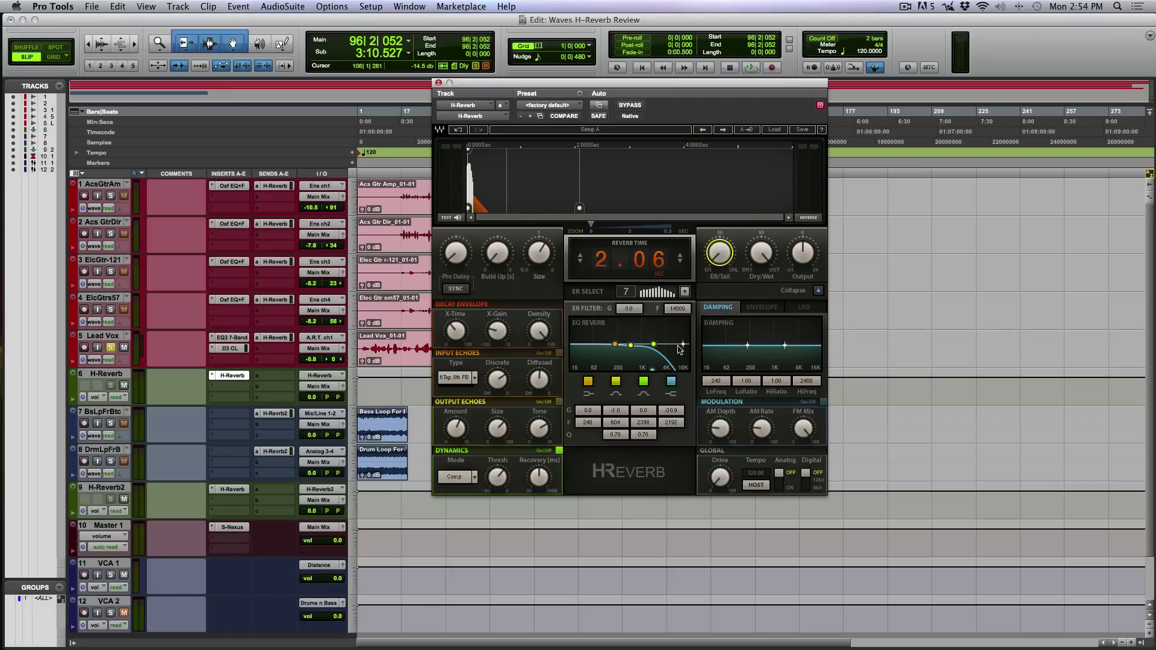
pyautogui.click(674, 380)
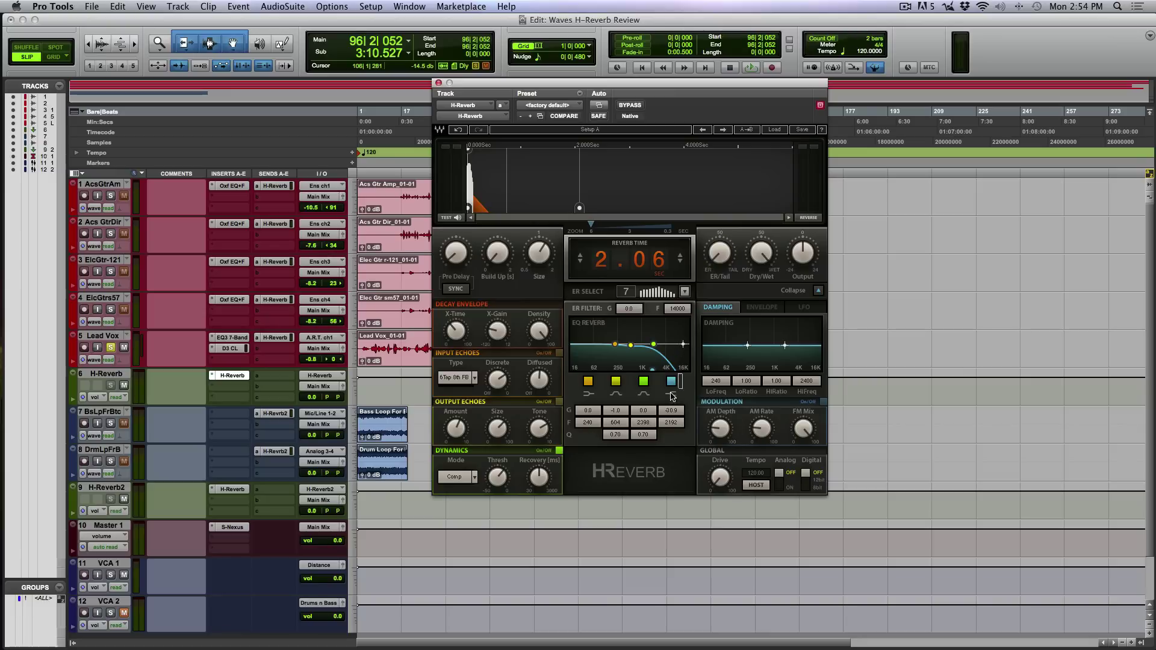
pyautogui.click(587, 384)
pyautogui.moveTo(684, 346)
pyautogui.mouseDown()
pyautogui.moveTo(651, 369)
pyautogui.moveTo(664, 368)
pyautogui.moveTo(638, 363)
pyautogui.moveTo(682, 367)
pyautogui.moveTo(658, 369)
pyautogui.mouseUp()
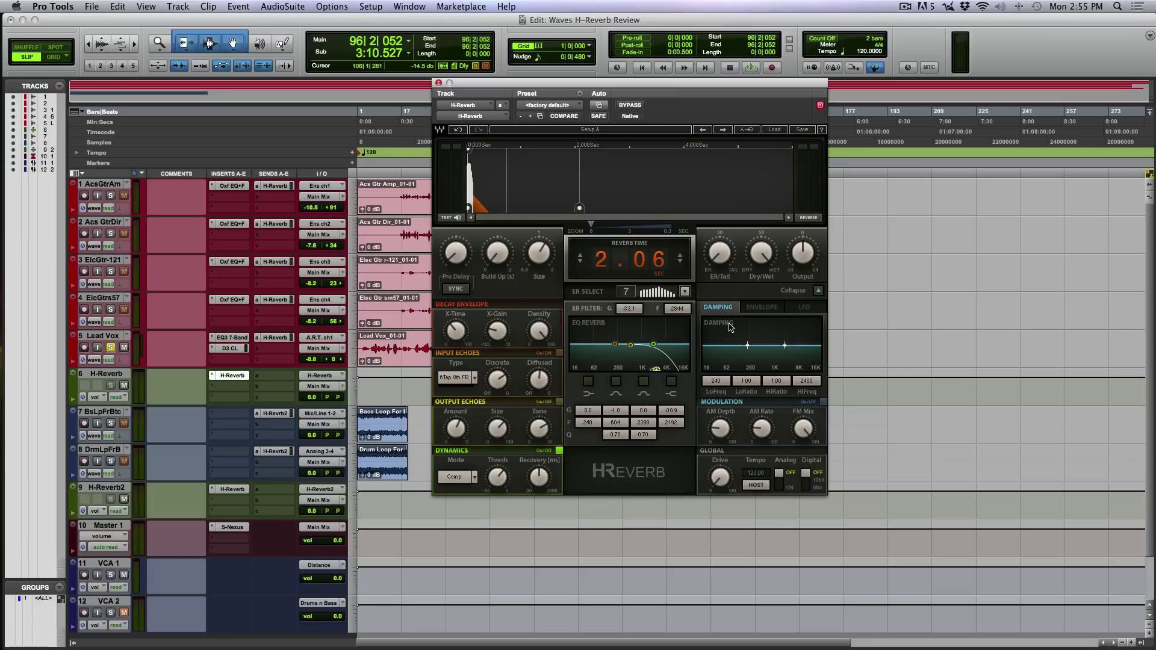
# View the Envelope and LFO tabs, then collapse H-Reverb to its compact layout.
pyautogui.click(762, 309)
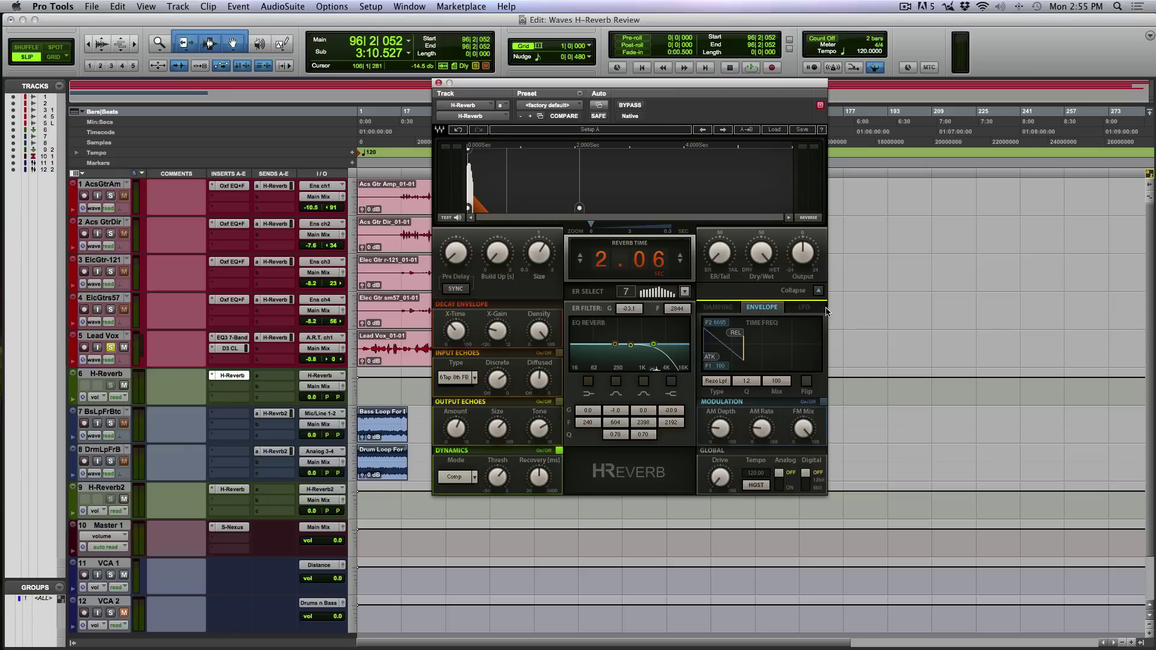
pyautogui.click(801, 309)
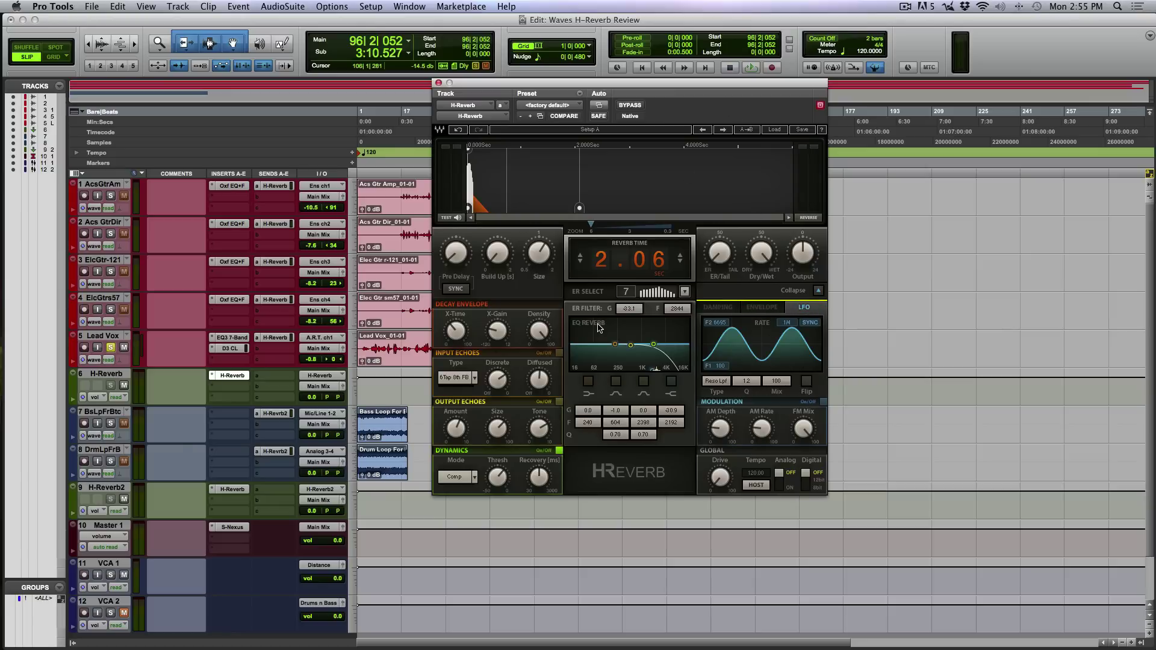
pyautogui.click(818, 290)
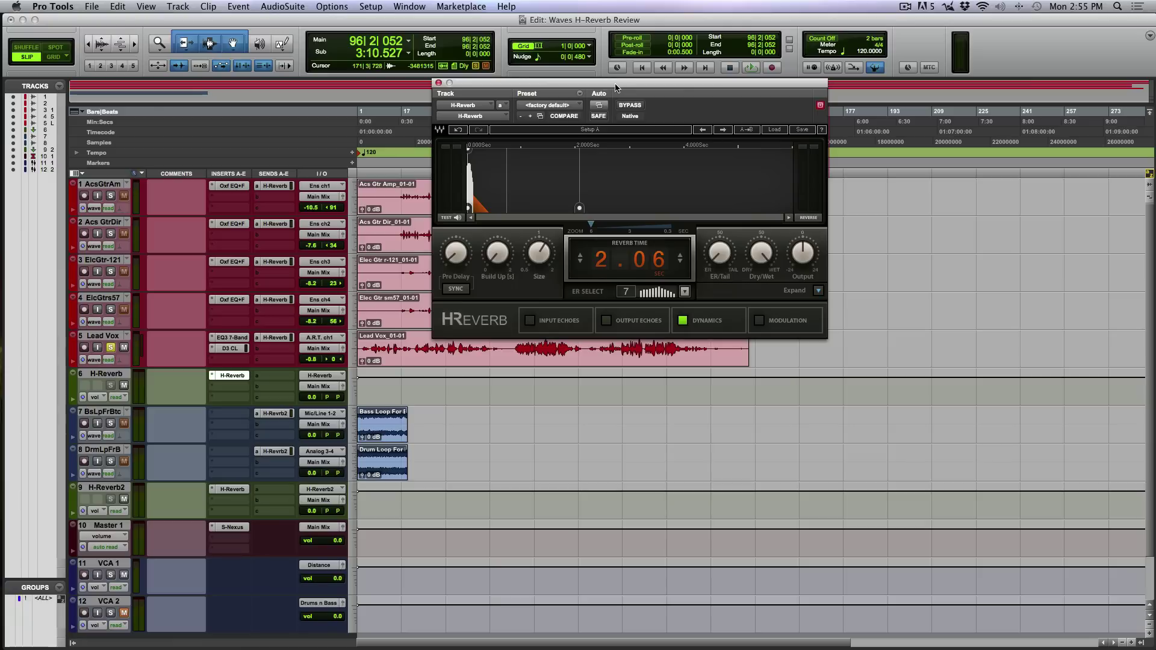
# Place the play position on the Lead Vox track and start playback, moving the plugin window aside and back.
pyautogui.moveTo(616, 88)
pyautogui.mouseDown()
pyautogui.moveTo(894, 235)
pyautogui.moveTo(861, 335)
pyautogui.mouseUp()
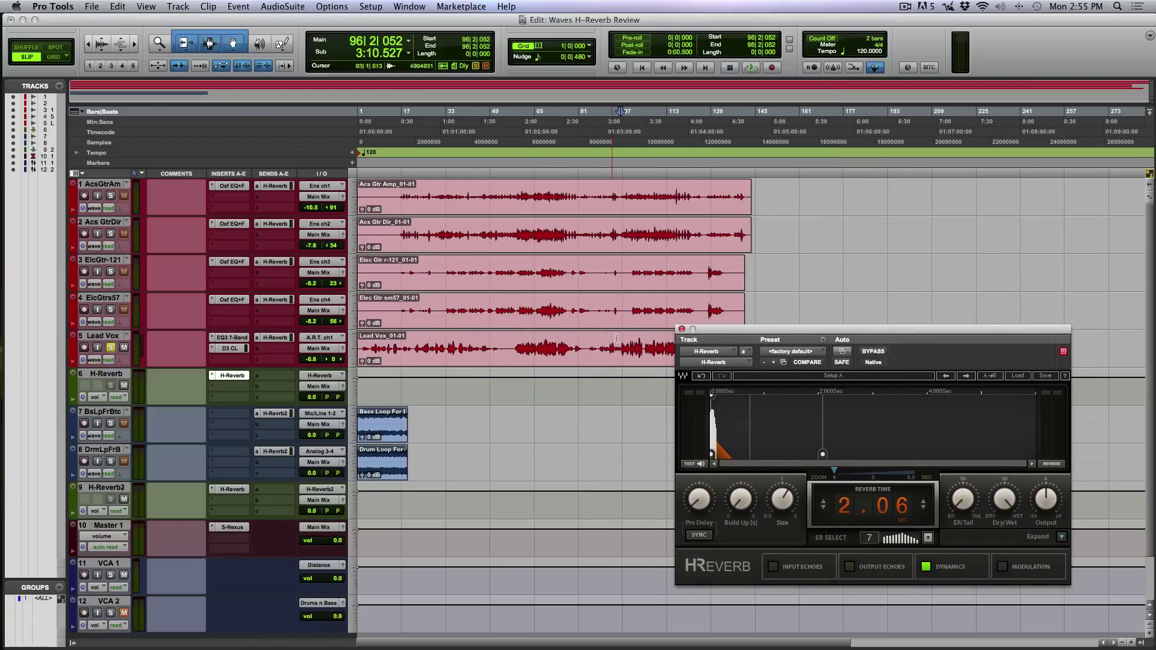
pyautogui.click(594, 337)
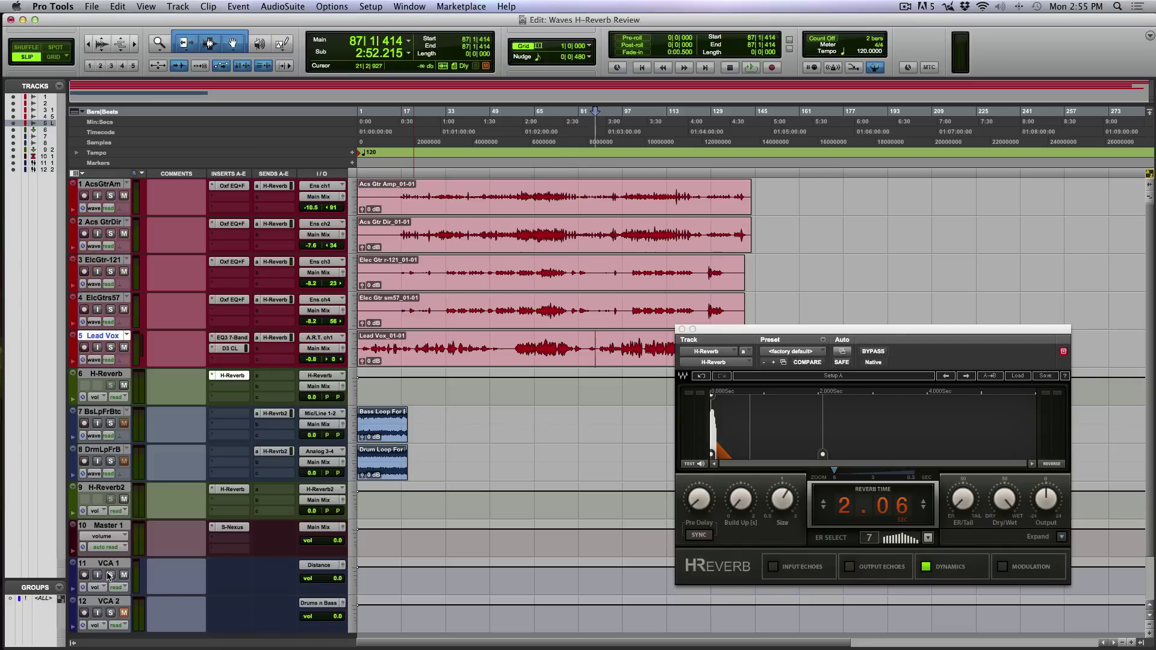
pyautogui.moveTo(819, 330); pyautogui.dragTo(537, 11)
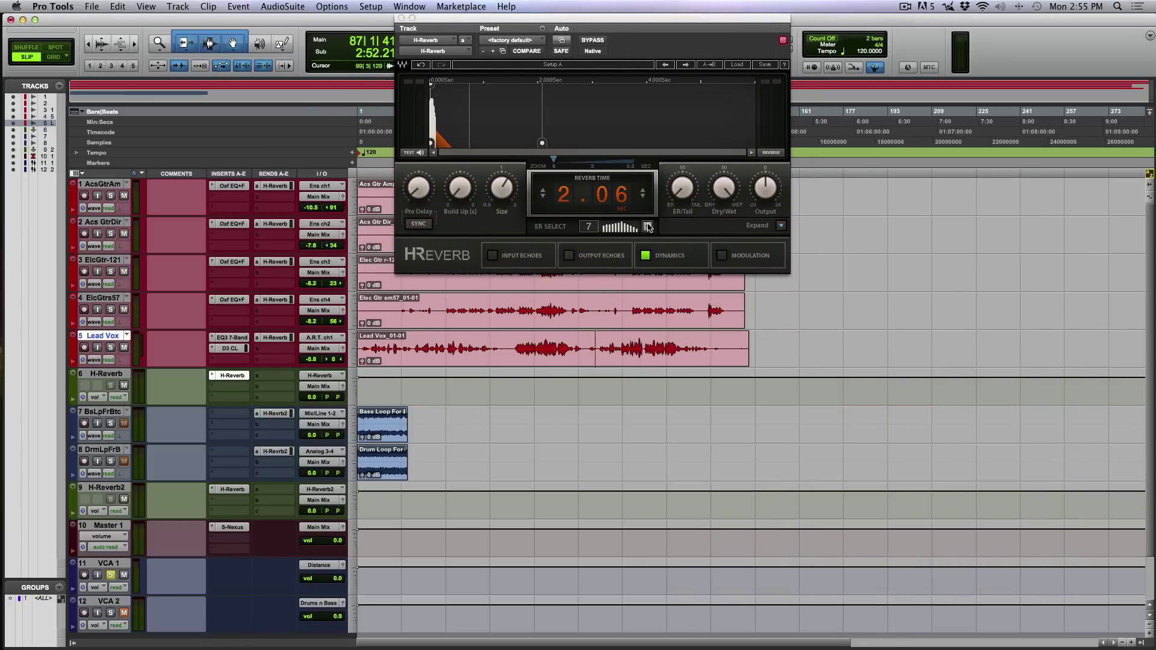
pyautogui.press('space')
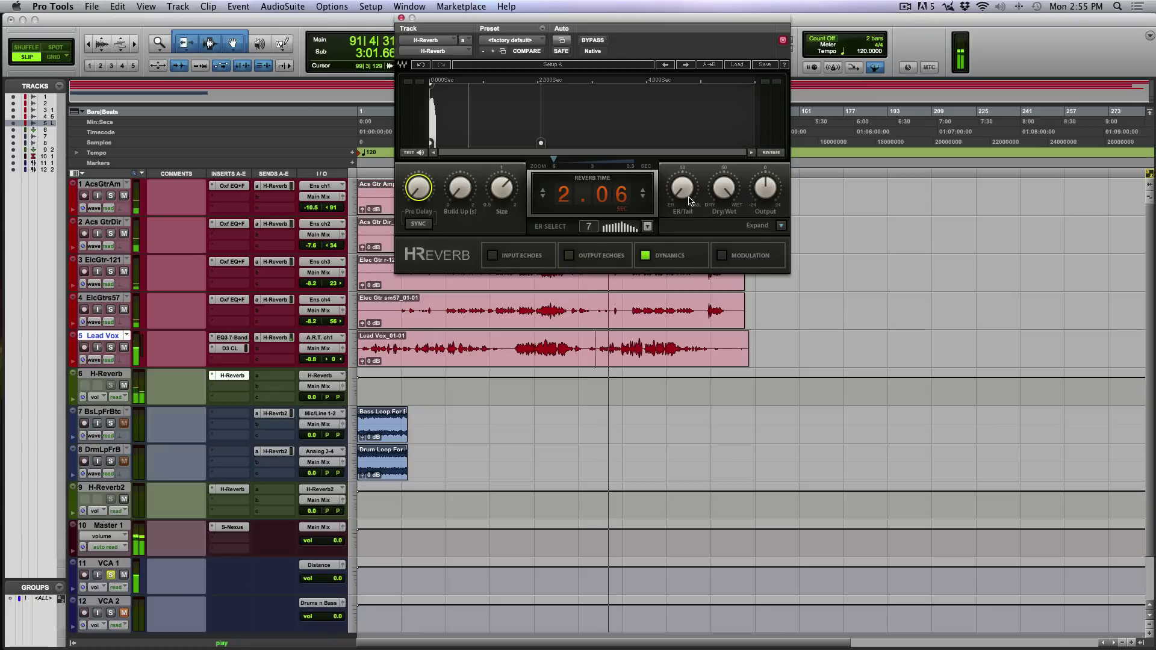
# During playback, try early-reflection shapes 4, 10 and 9, choose 6, then stop playback.
pyautogui.click(647, 226)
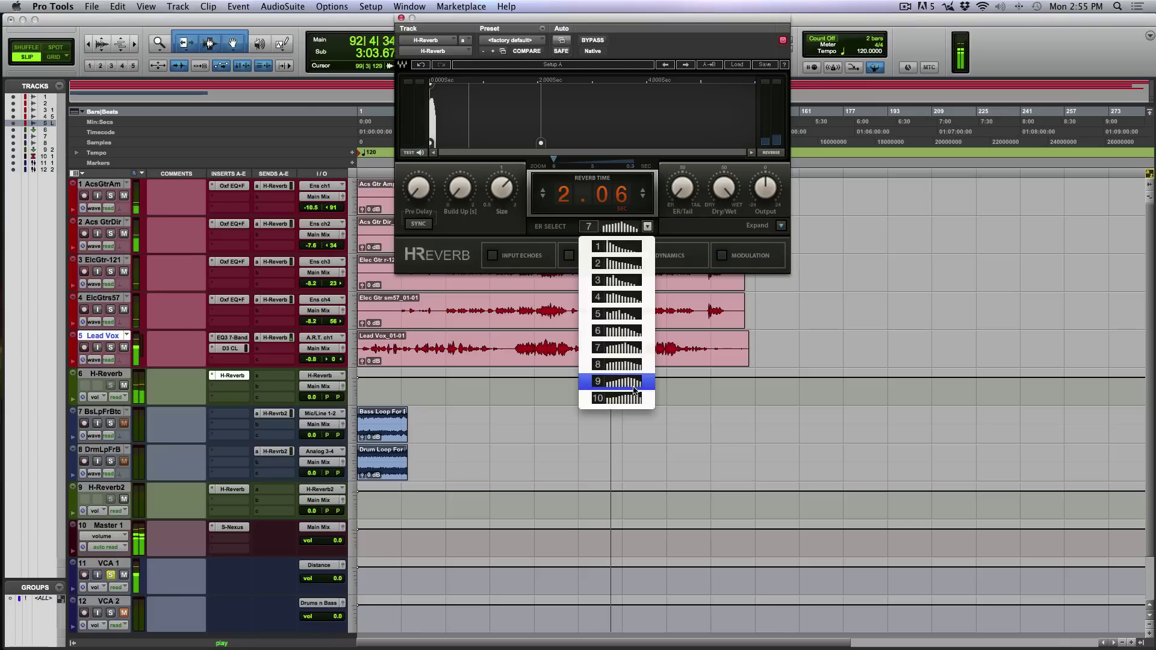
pyautogui.click(632, 348)
pyautogui.click(647, 226)
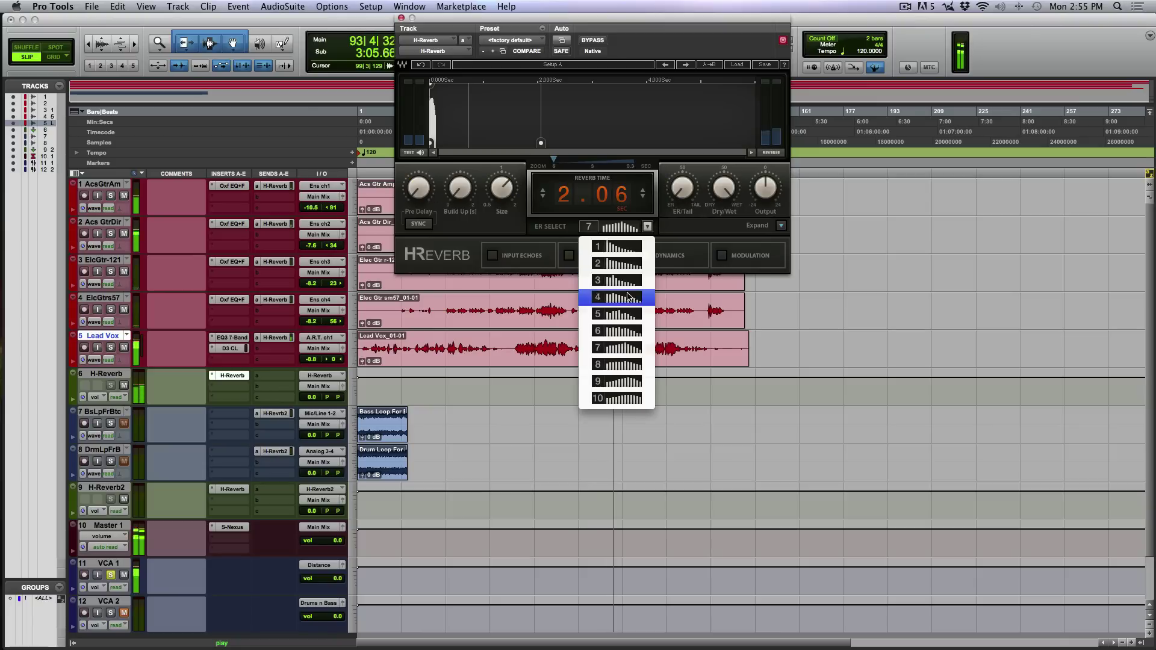
pyautogui.click(630, 297)
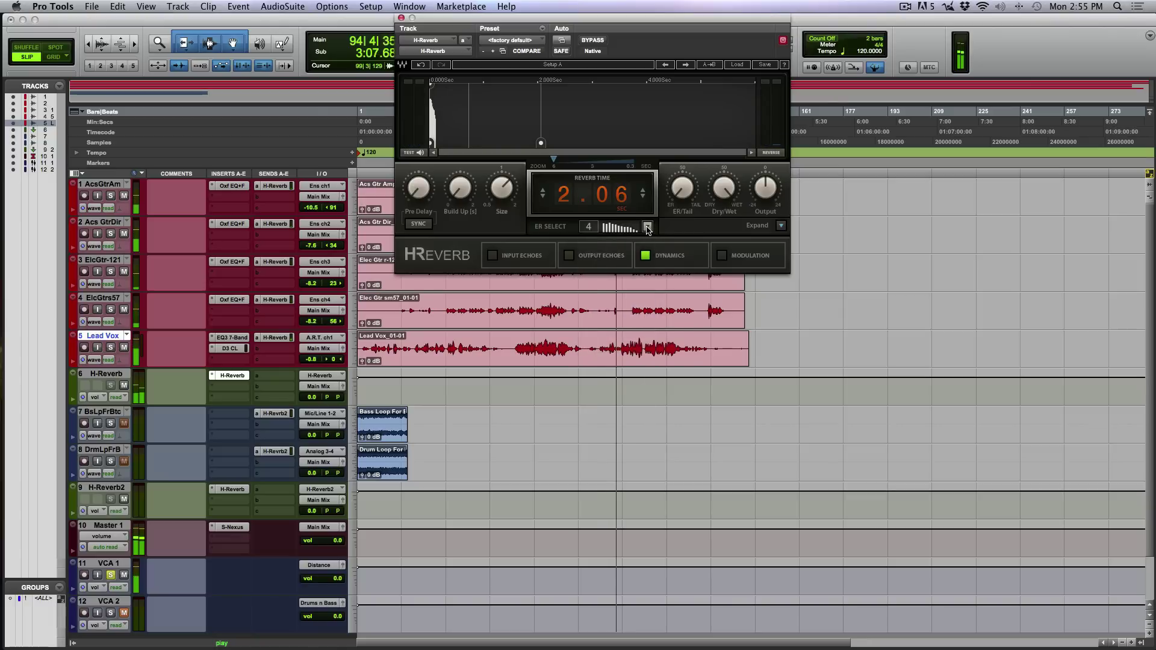
pyautogui.click(646, 227)
pyautogui.click(620, 401)
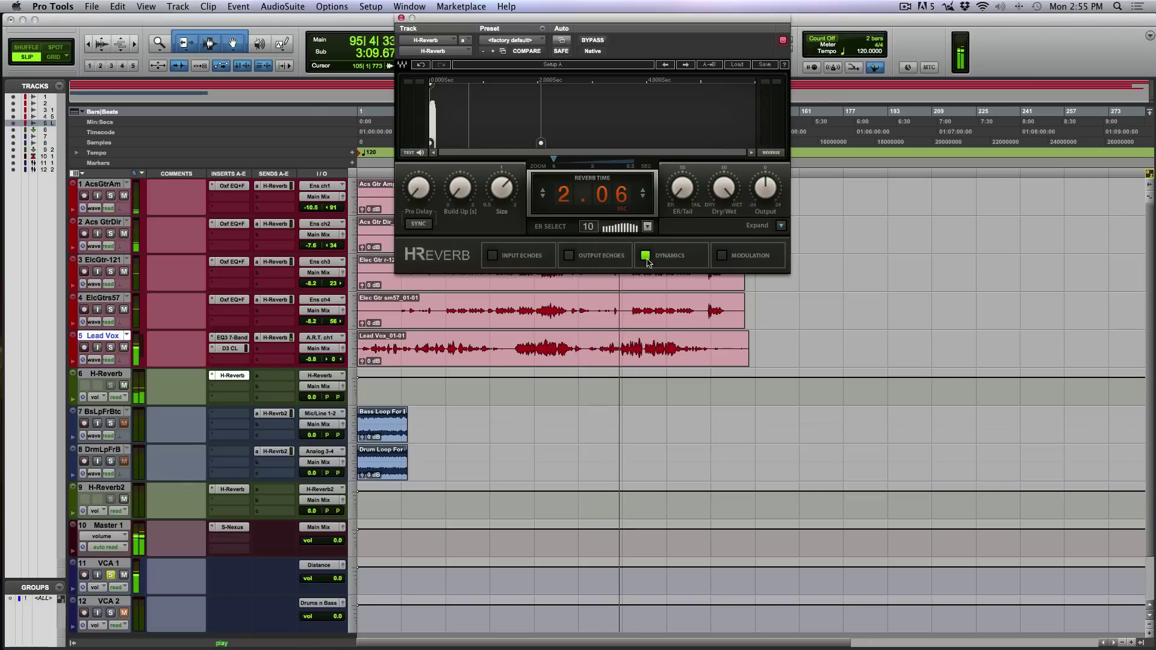
pyautogui.click(646, 226)
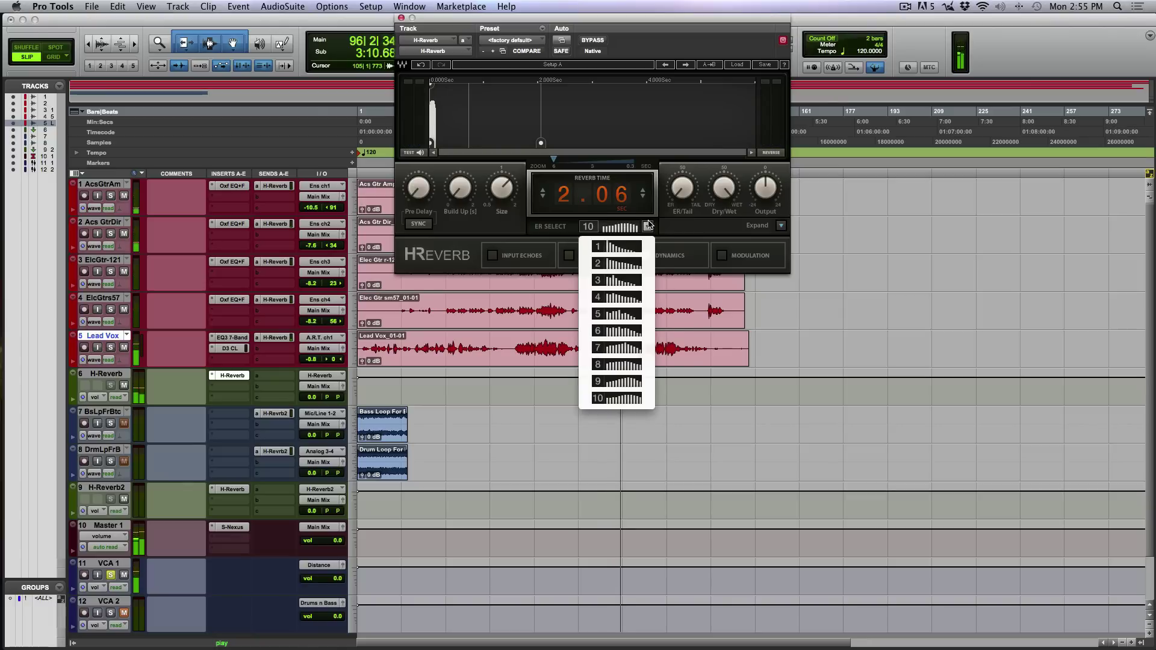
pyautogui.click(619, 386)
pyautogui.click(647, 227)
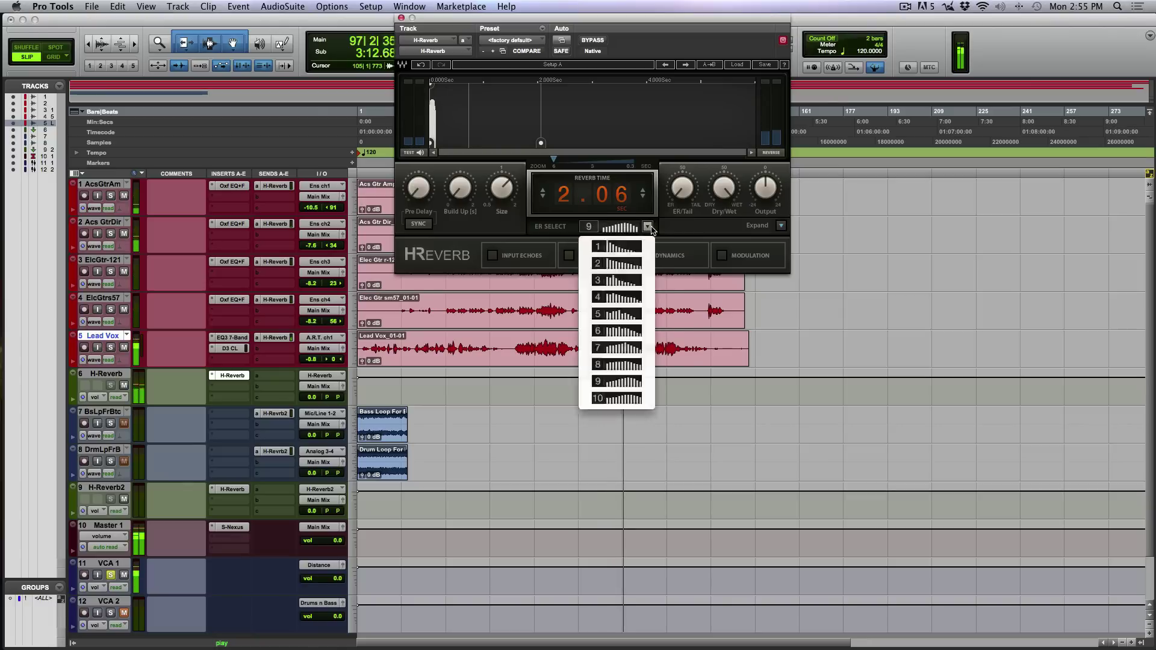
pyautogui.click(612, 331)
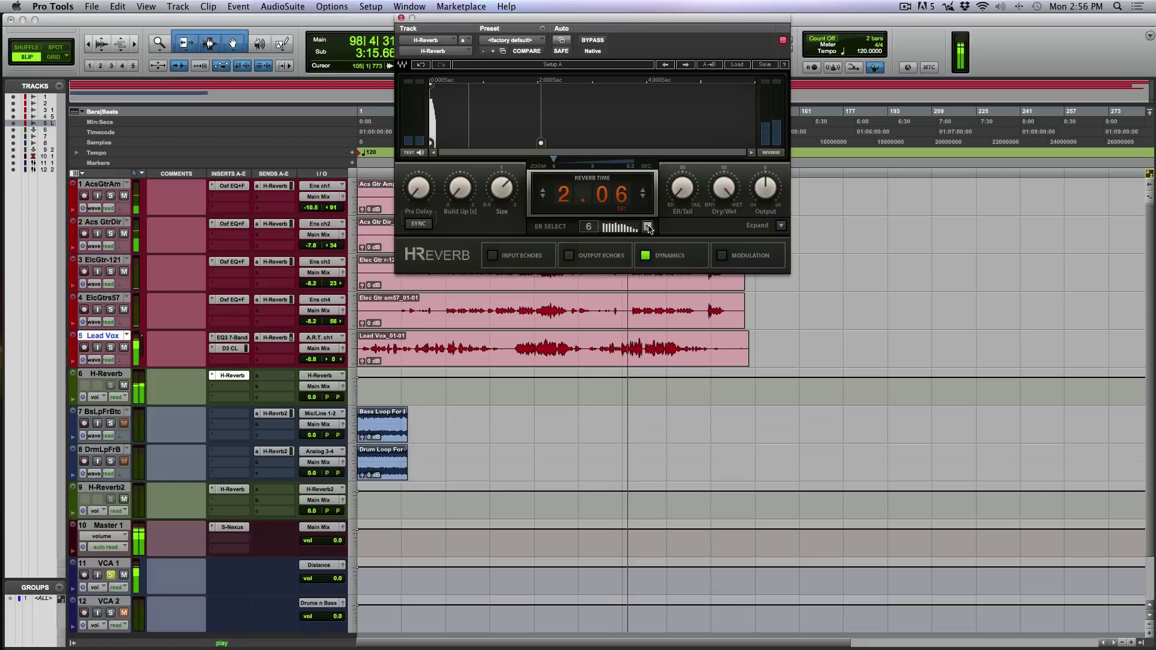
pyautogui.press('space')
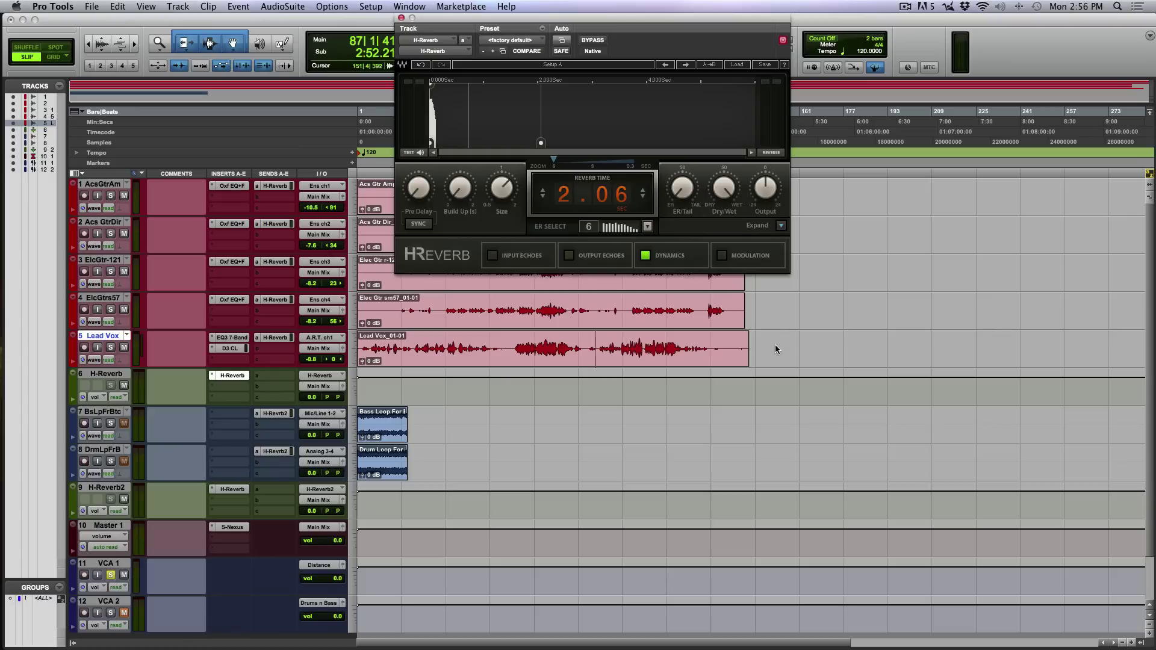
# Expand H-Reverb, lower the ER filter to about 2161 Hz while listening, and set LFO Mix to 0.
pyautogui.click(781, 226)
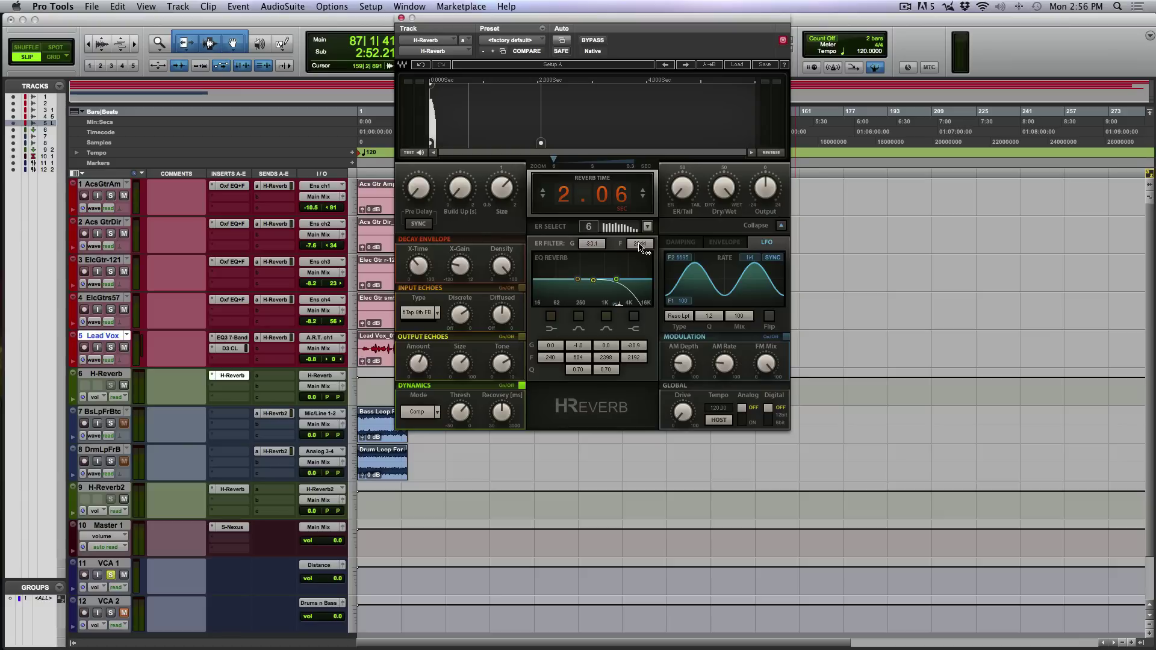
pyautogui.moveTo(617, 301); pyautogui.dragTo(642, 304)
pyautogui.press('space')
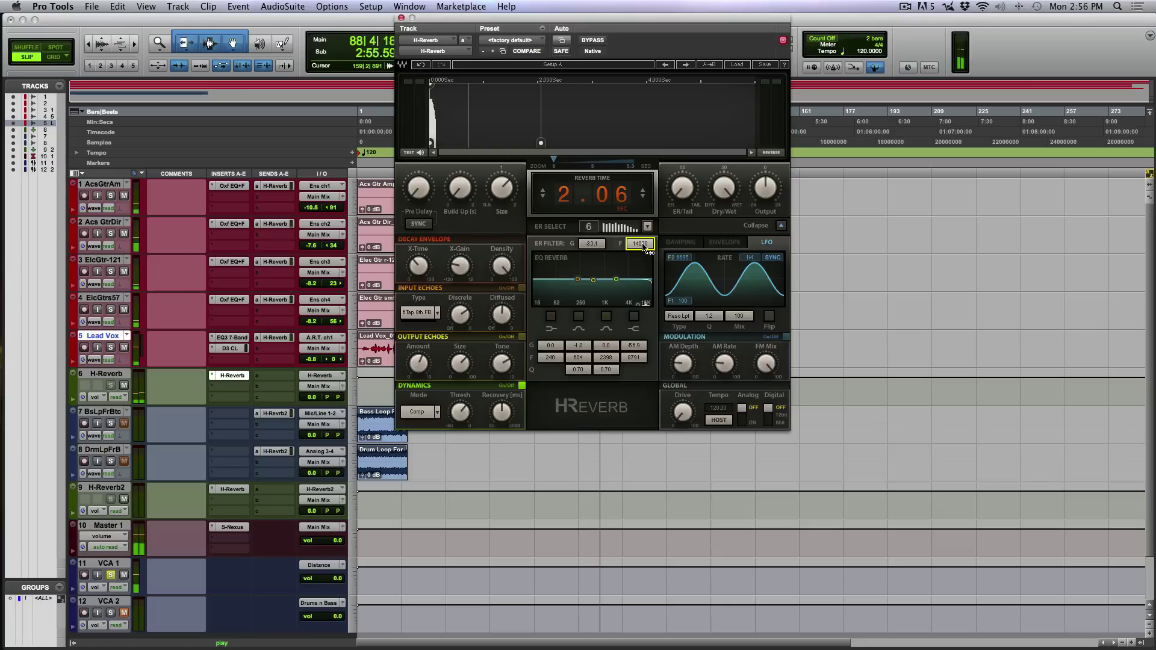
pyautogui.moveTo(646, 249)
pyautogui.mouseDown()
pyautogui.moveTo(646, 299)
pyautogui.moveTo(640, 292)
pyautogui.mouseUp()
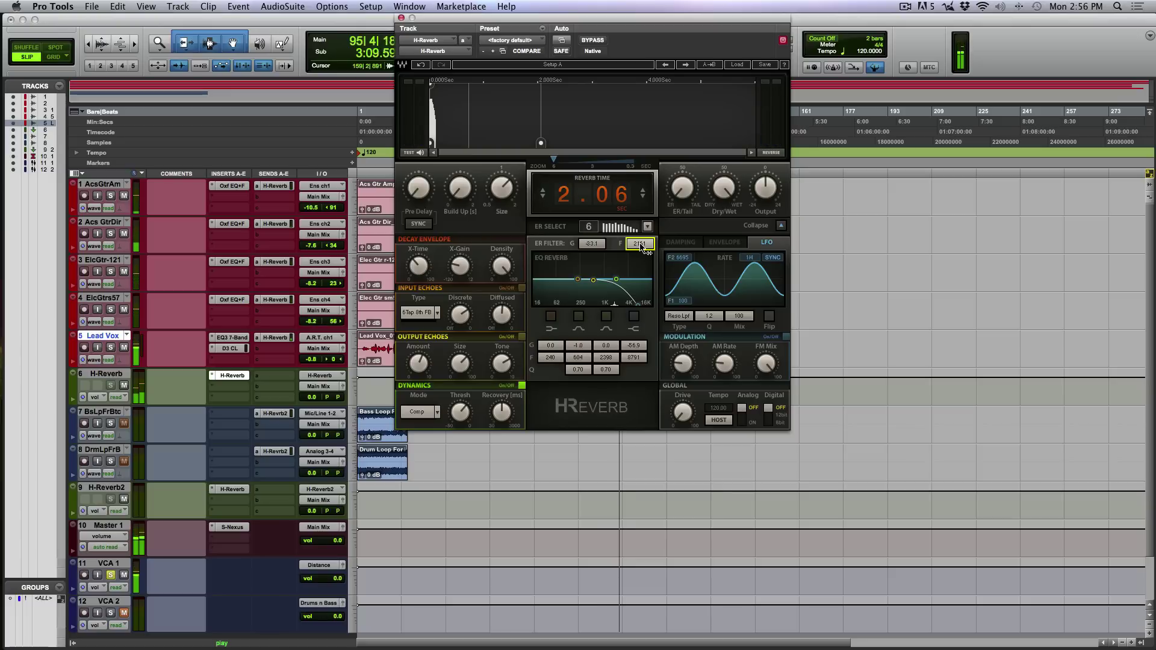
pyautogui.press('space')
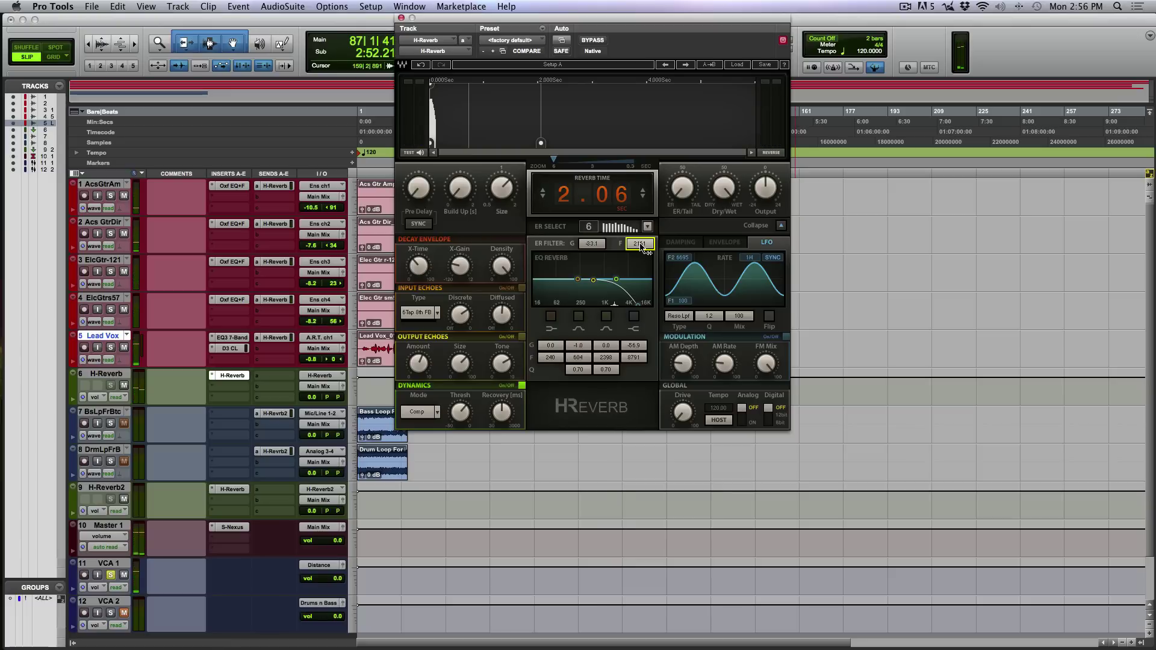
pyautogui.click(741, 318)
pyautogui.write('0')
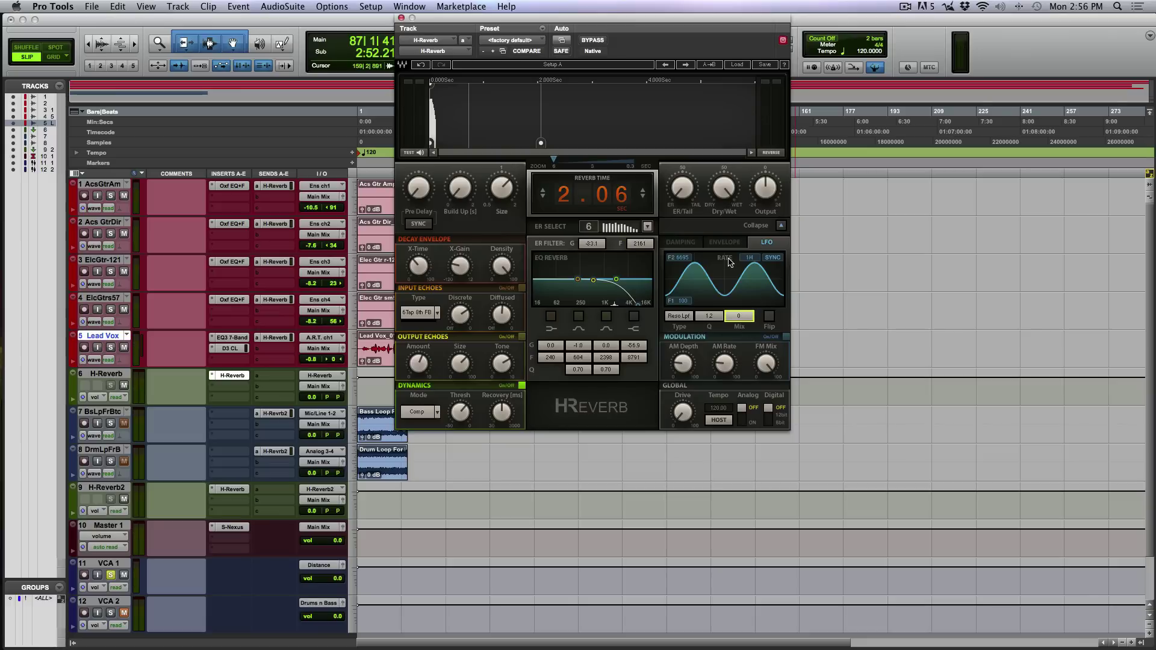
pyautogui.click(675, 242)
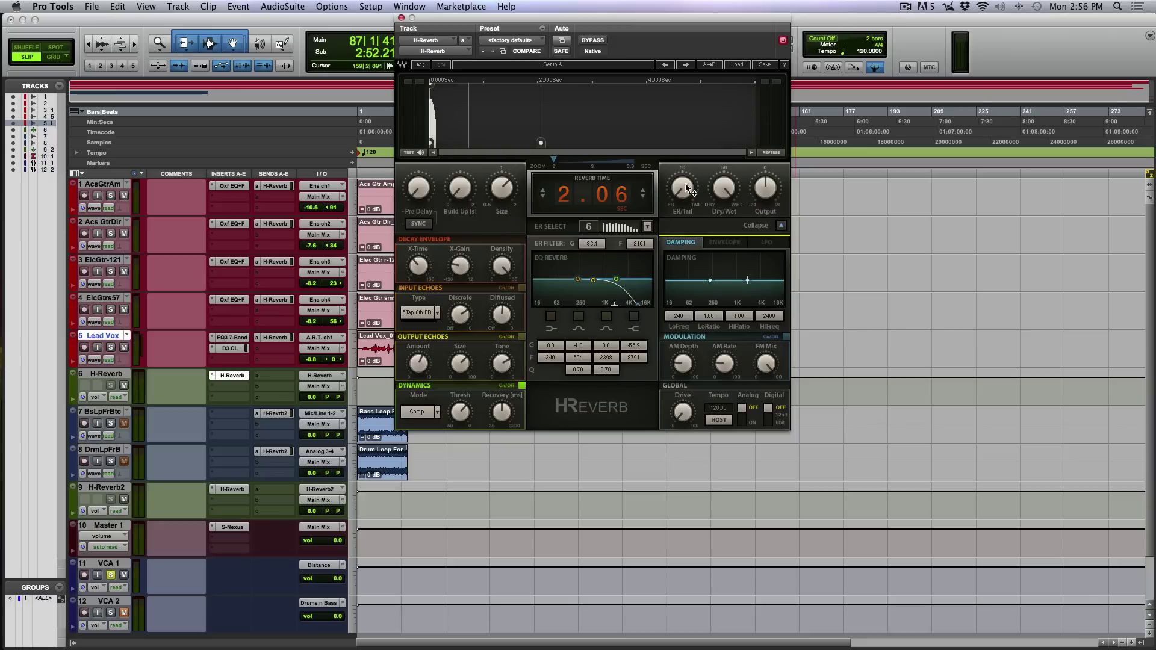
# Rebalance ER/Tail, ramp the decay envelope straight, and lengthen reverb time from 2.06 to 3.62 s.
pyautogui.moveTo(681, 189)
pyautogui.mouseDown()
pyautogui.moveTo(684, 200)
pyautogui.moveTo(684, 163)
pyautogui.mouseUp()
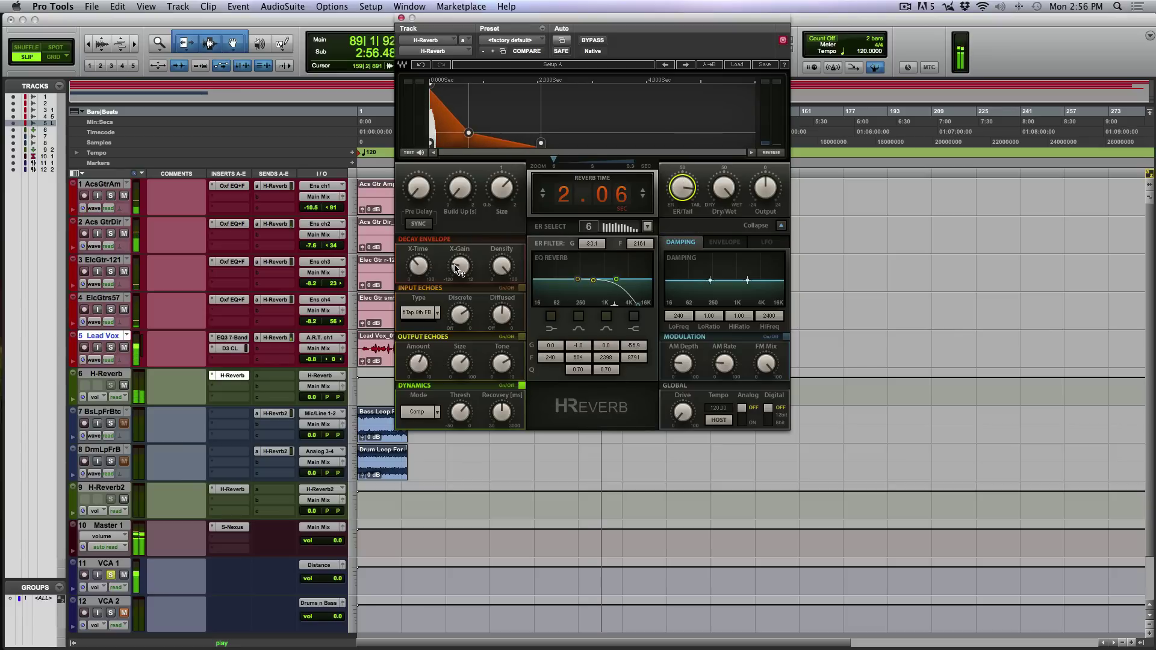
pyautogui.moveTo(459, 268); pyautogui.dragTo(469, 249)
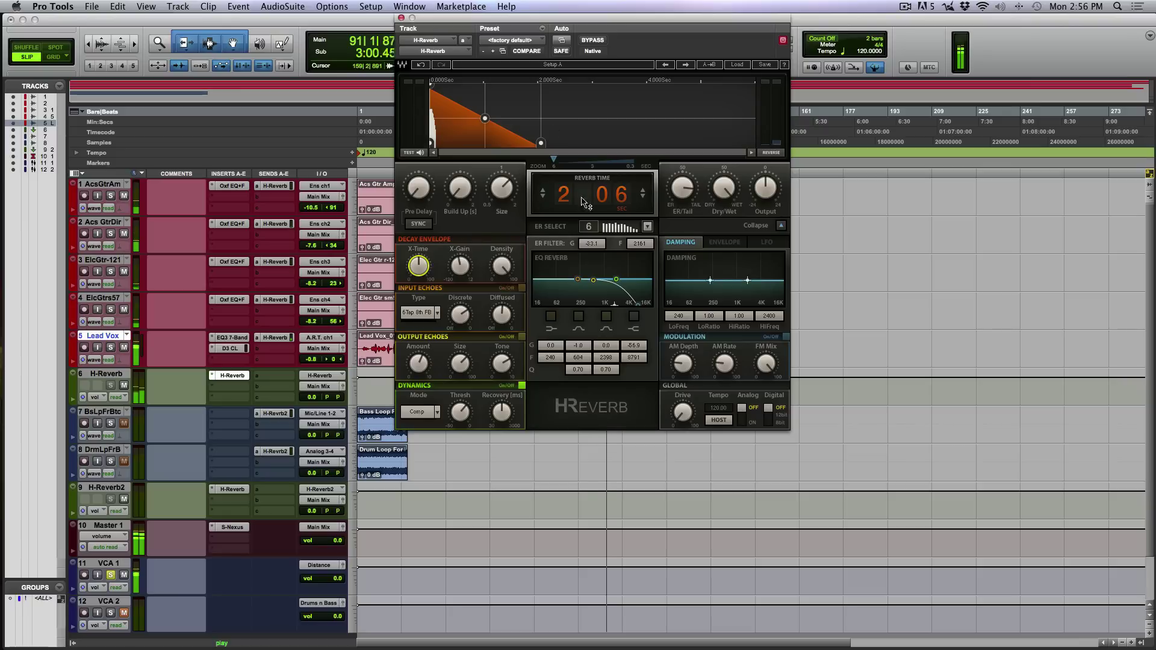
pyautogui.moveTo(644, 196); pyautogui.dragTo(643, 154)
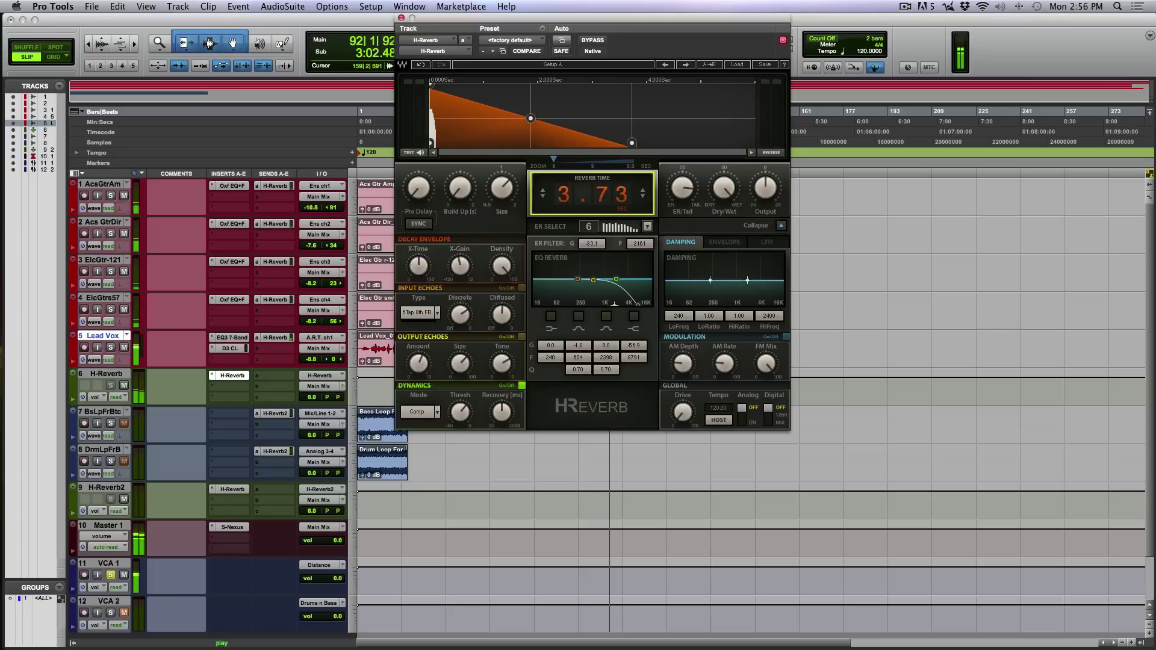
pyautogui.moveTo(630, 142); pyautogui.dragTo(625, 143)
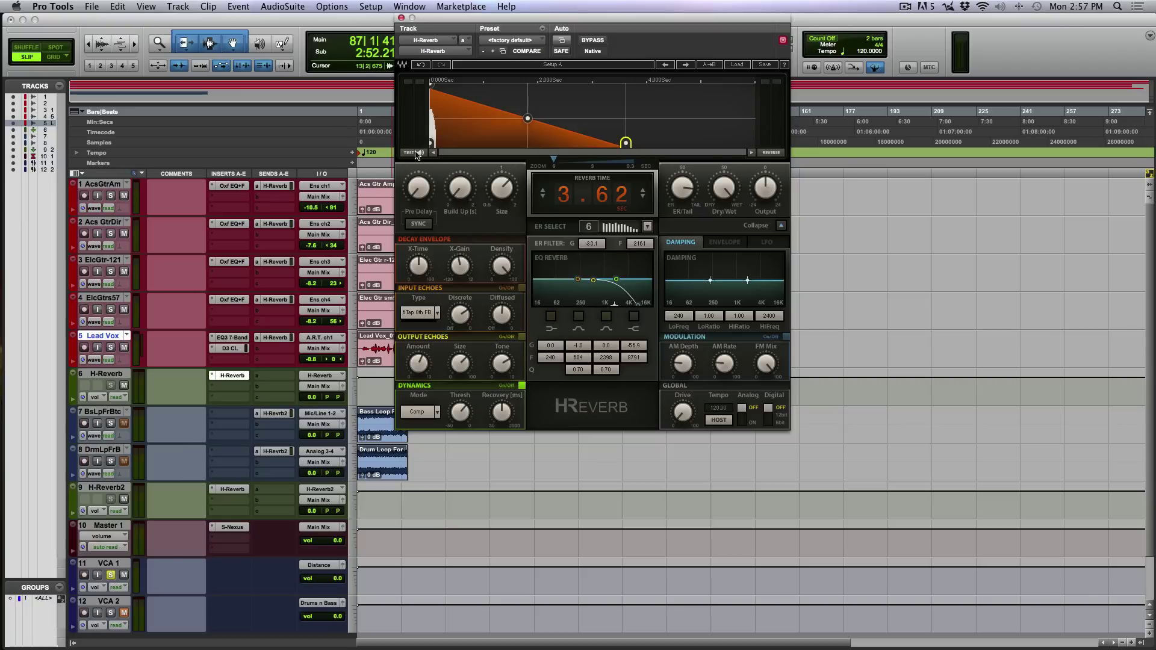
# Play H-Reverb's built-in test signal through the reverb so the track meters light up.
pyautogui.click(414, 155)
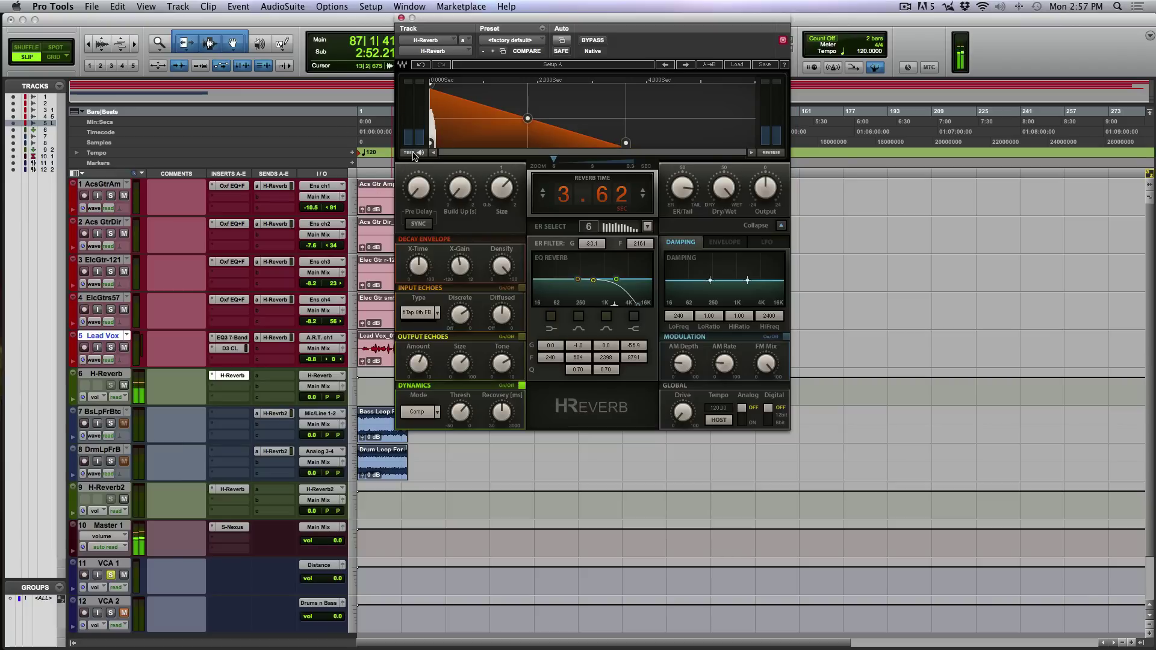
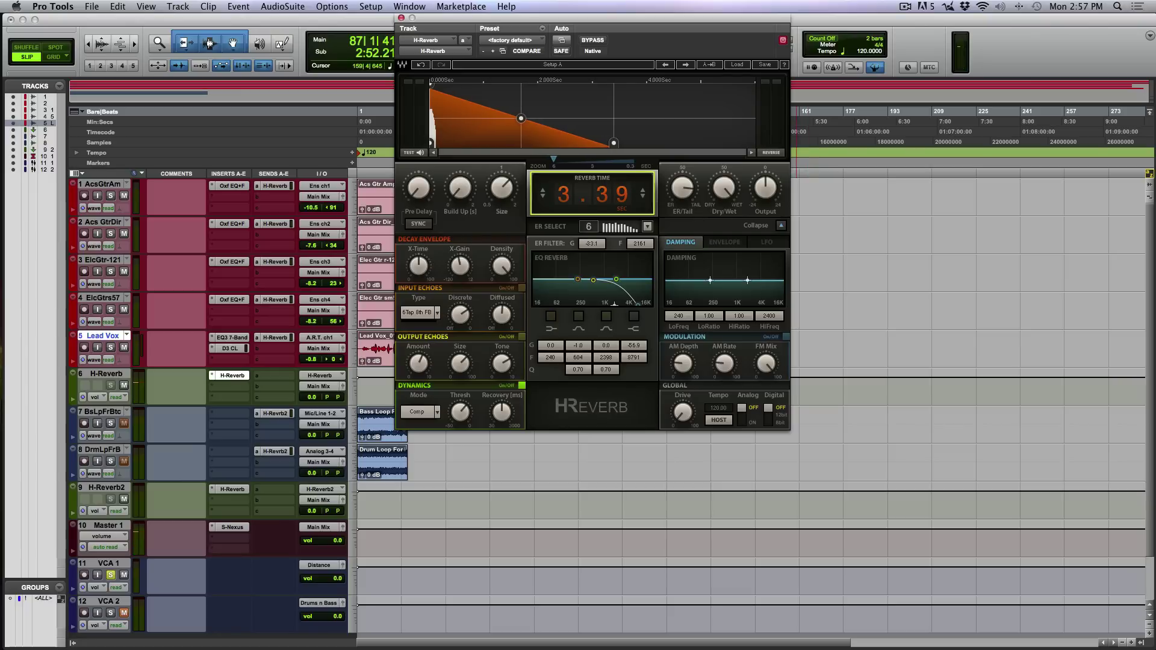
# Audition the test sound while trying a reverb Build Up, then reset Build Up to 0.
pyautogui.click(409, 154)
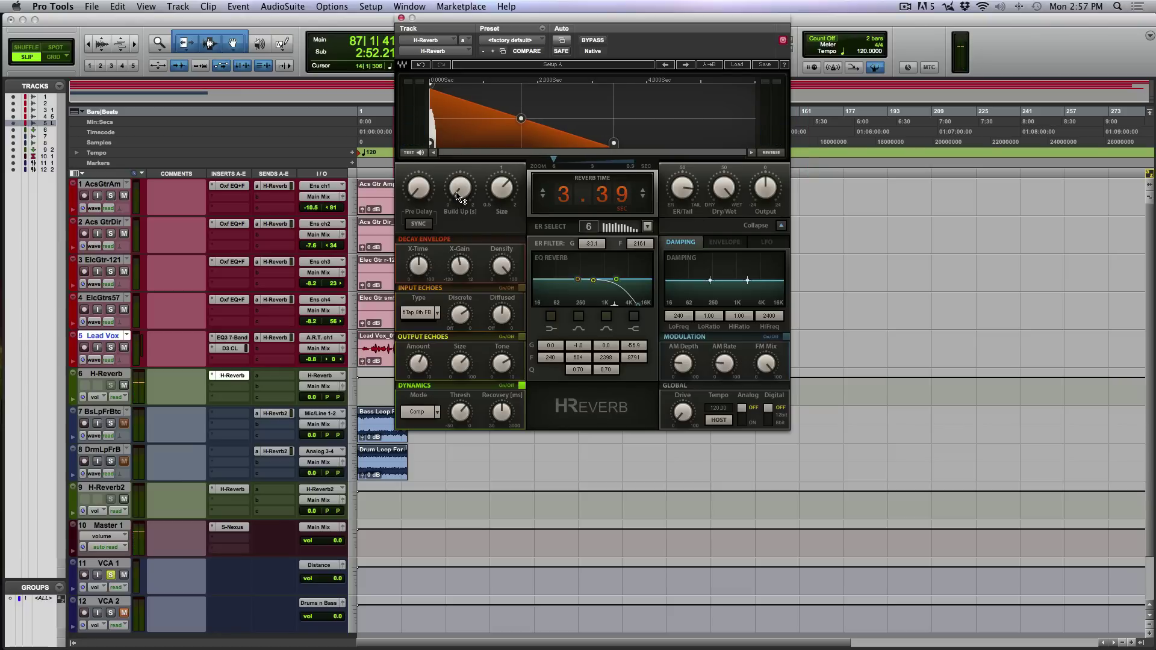
pyautogui.moveTo(459, 196); pyautogui.dragTo(459, 177)
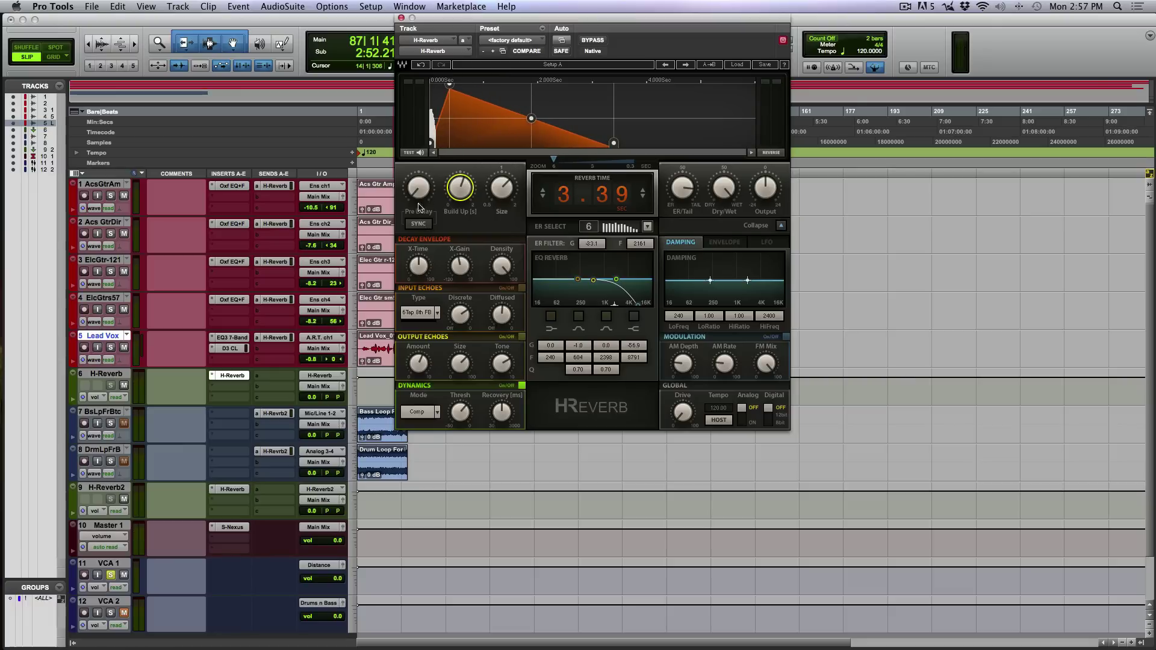
pyautogui.click(412, 155)
pyautogui.moveTo(458, 188); pyautogui.dragTo(459, 216)
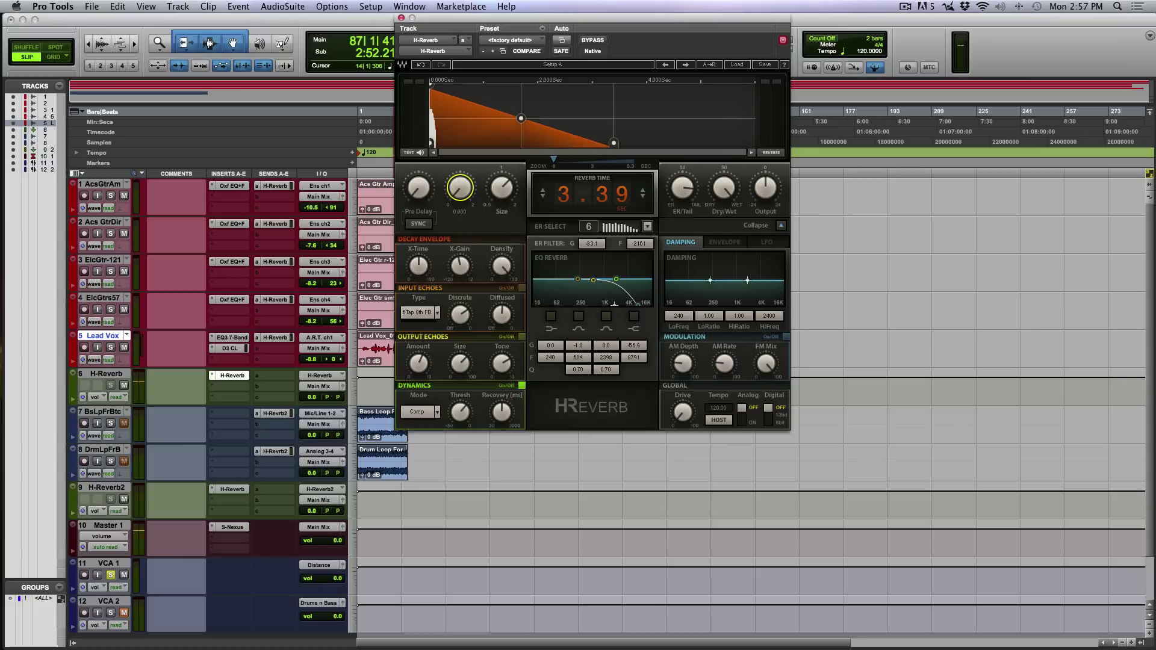
# Reverse the reverb envelope and audition the reversed tail with the test sound.
pyautogui.click(771, 153)
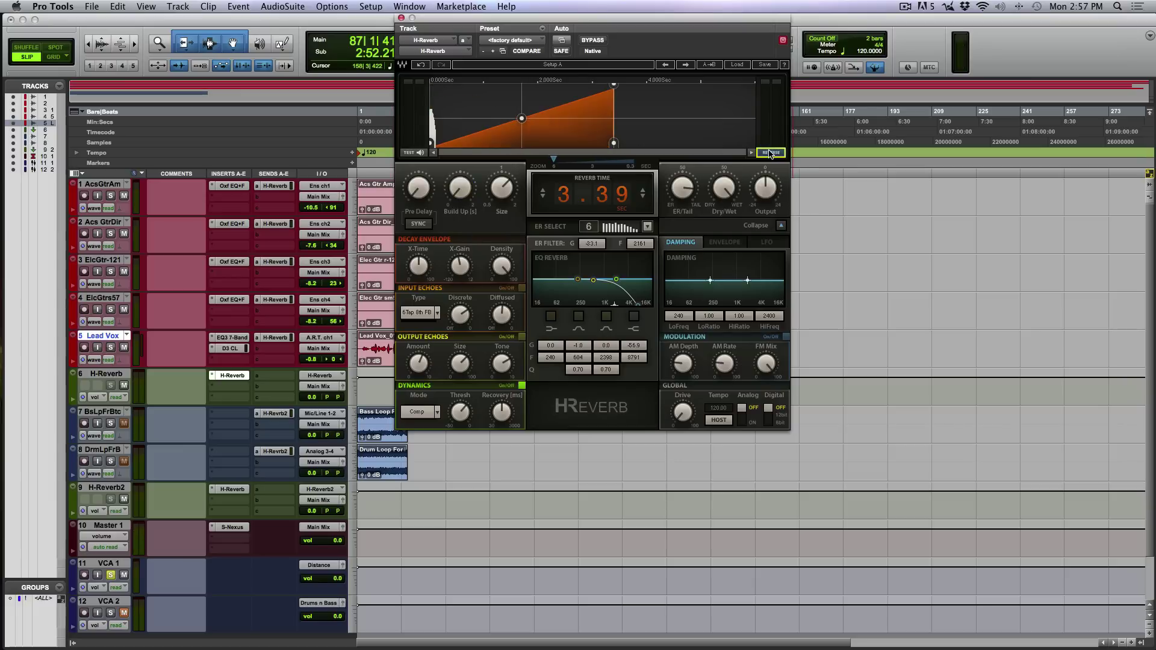
pyautogui.click(412, 156)
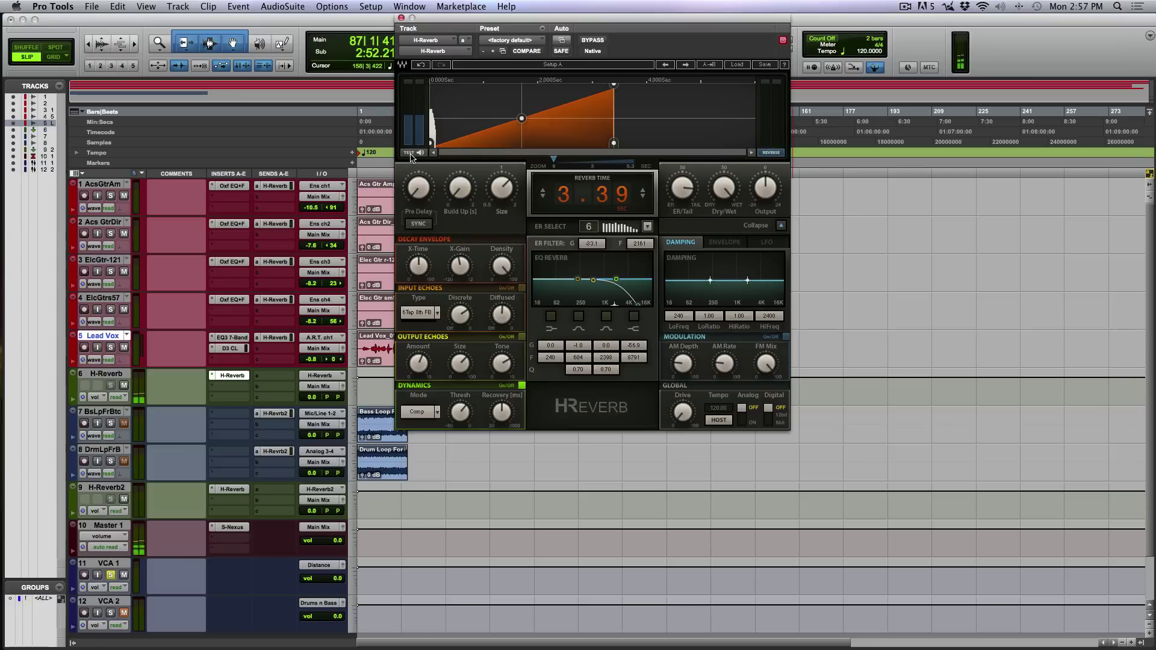
pyautogui.click(411, 155)
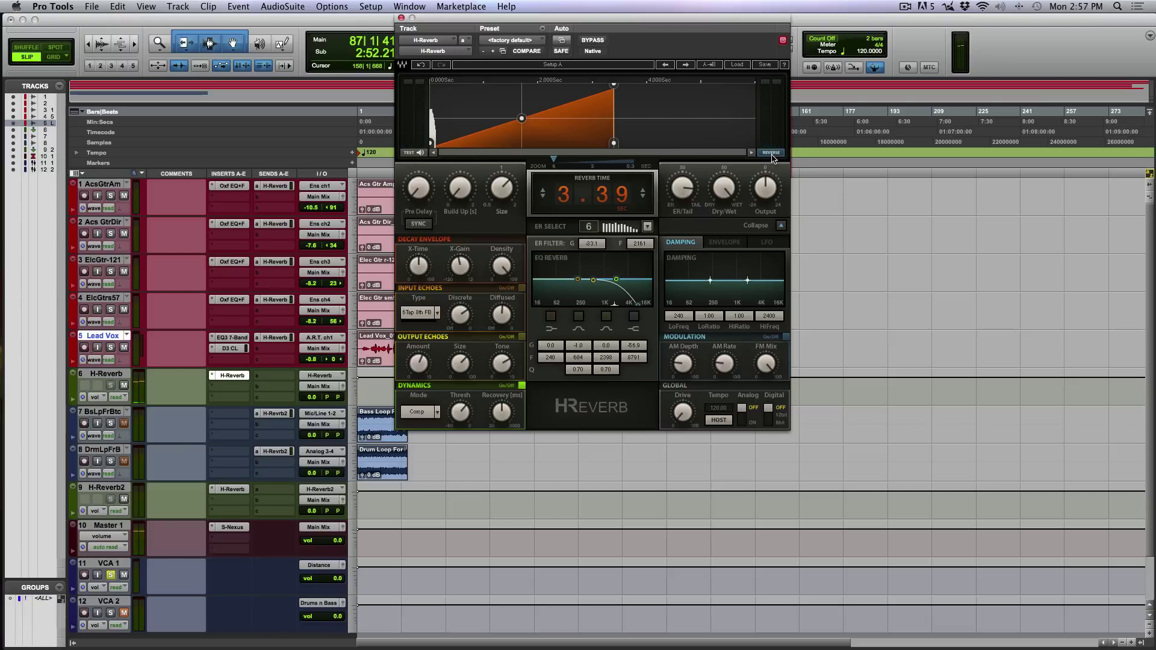
# Restore normal decay, start playback, boost EQ band 3 and add a lowered band-4 high rolloff.
pyautogui.click(770, 153)
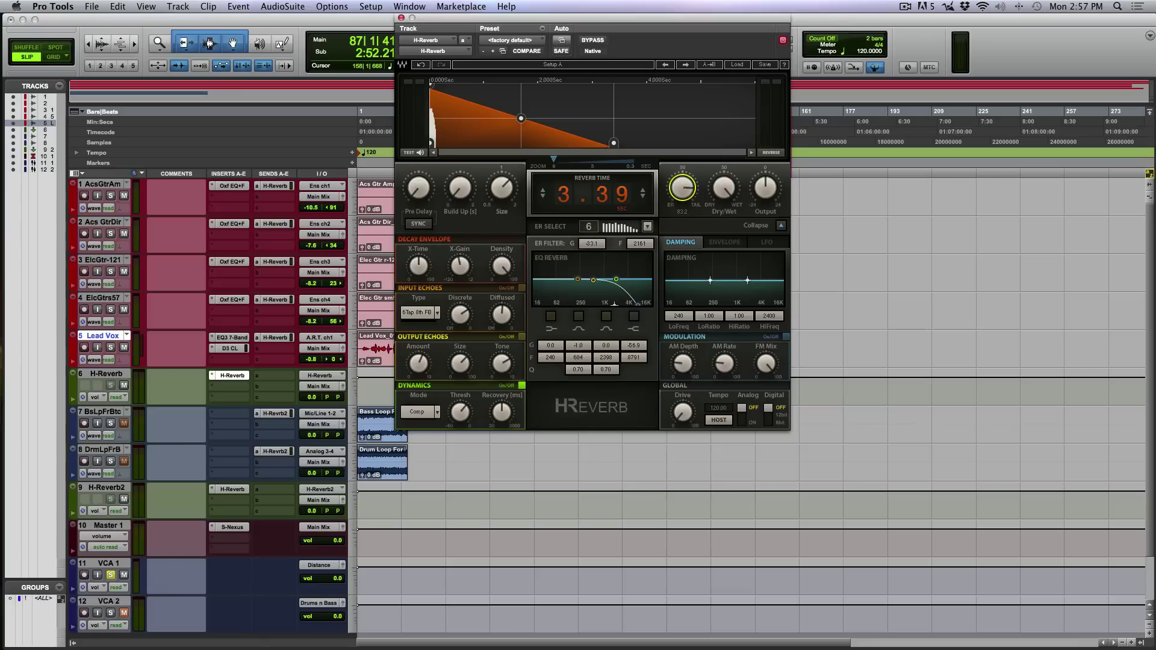
pyautogui.press('space')
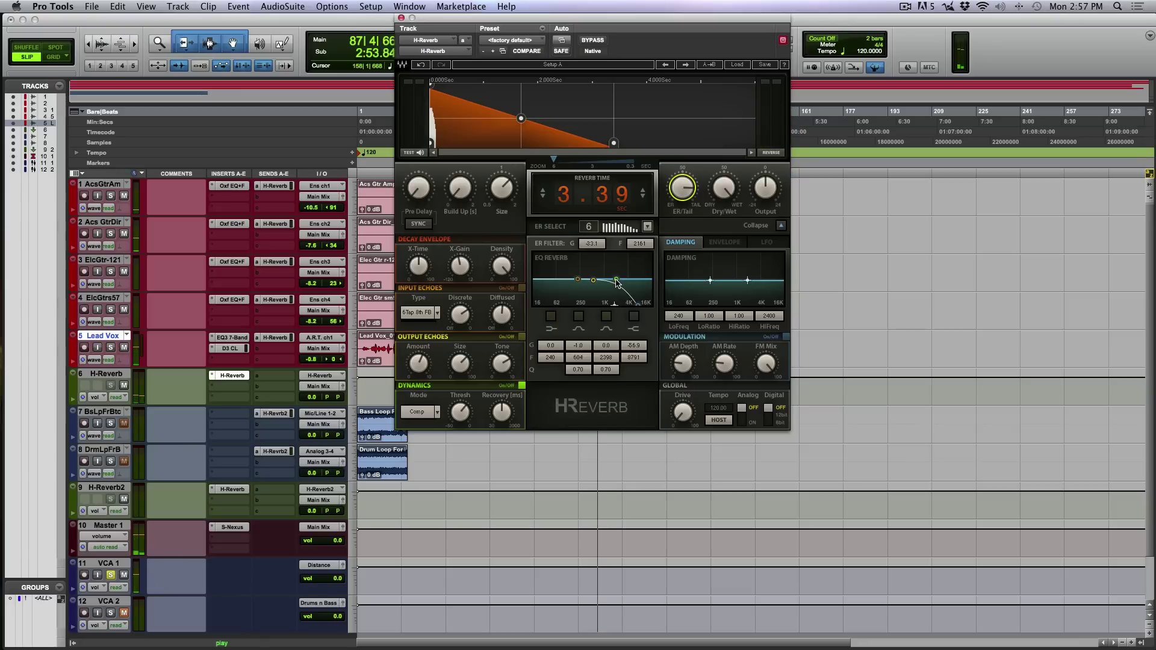
pyautogui.moveTo(616, 280); pyautogui.dragTo(609, 279)
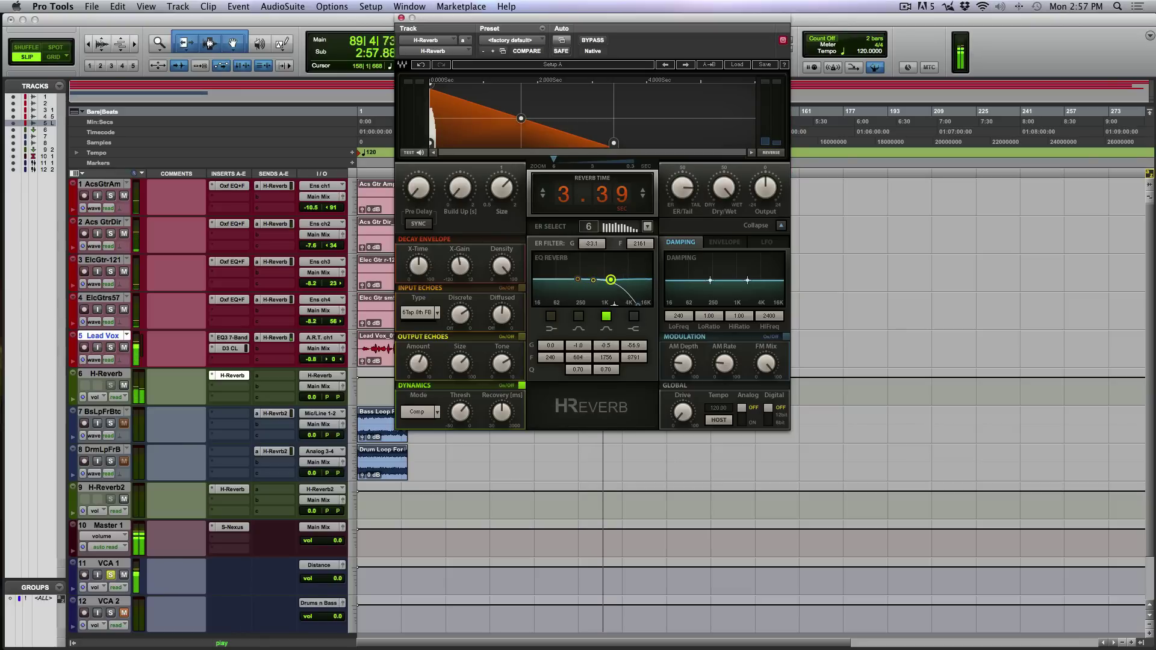
pyautogui.click(631, 316)
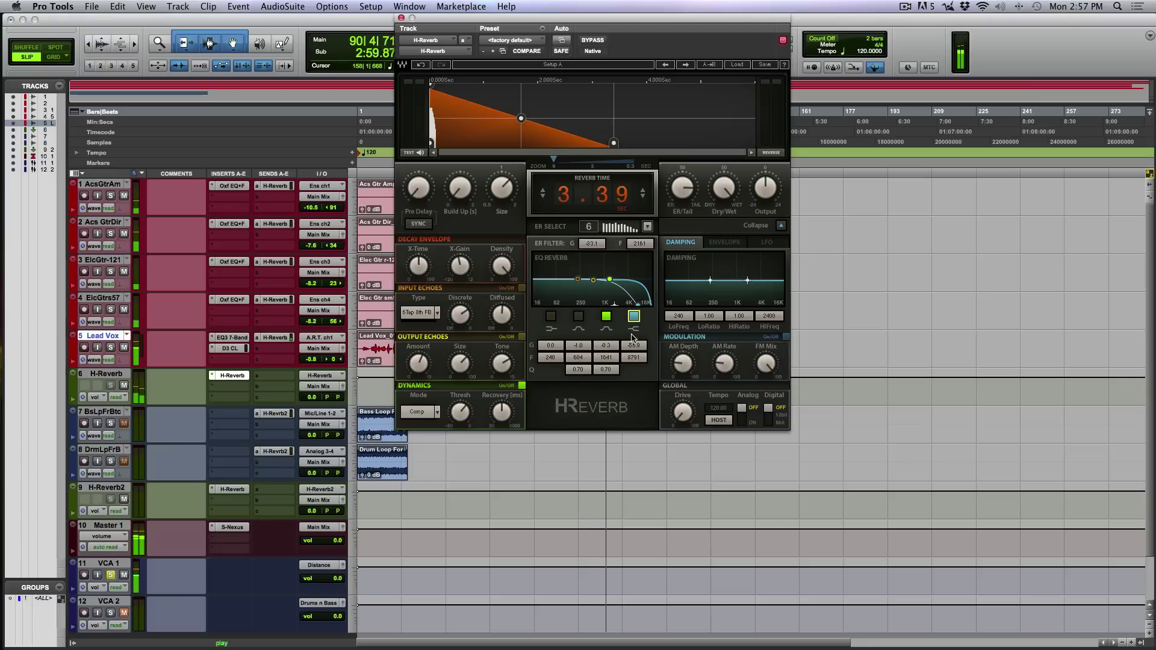
pyautogui.moveTo(637, 363)
pyautogui.mouseDown()
pyautogui.moveTo(637, 397)
pyautogui.moveTo(637, 387)
pyautogui.mouseUp()
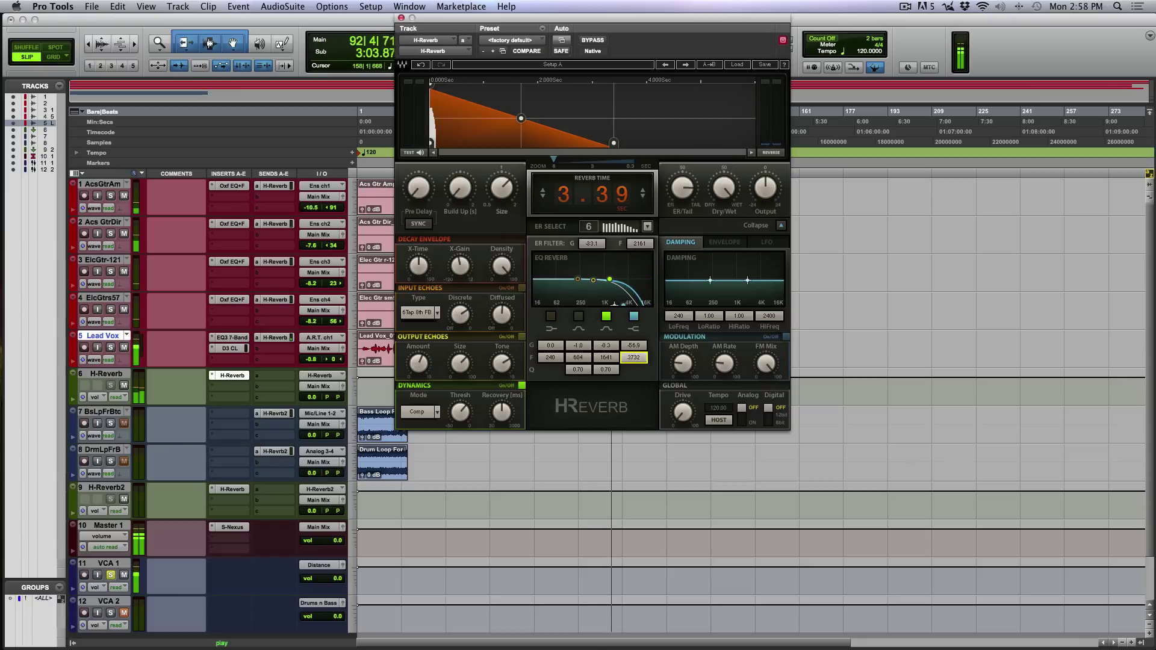
# Enable reverb EQ band 2 and shape it into a mid cut.
pyautogui.moveTo(594, 280); pyautogui.dragTo(601, 271)
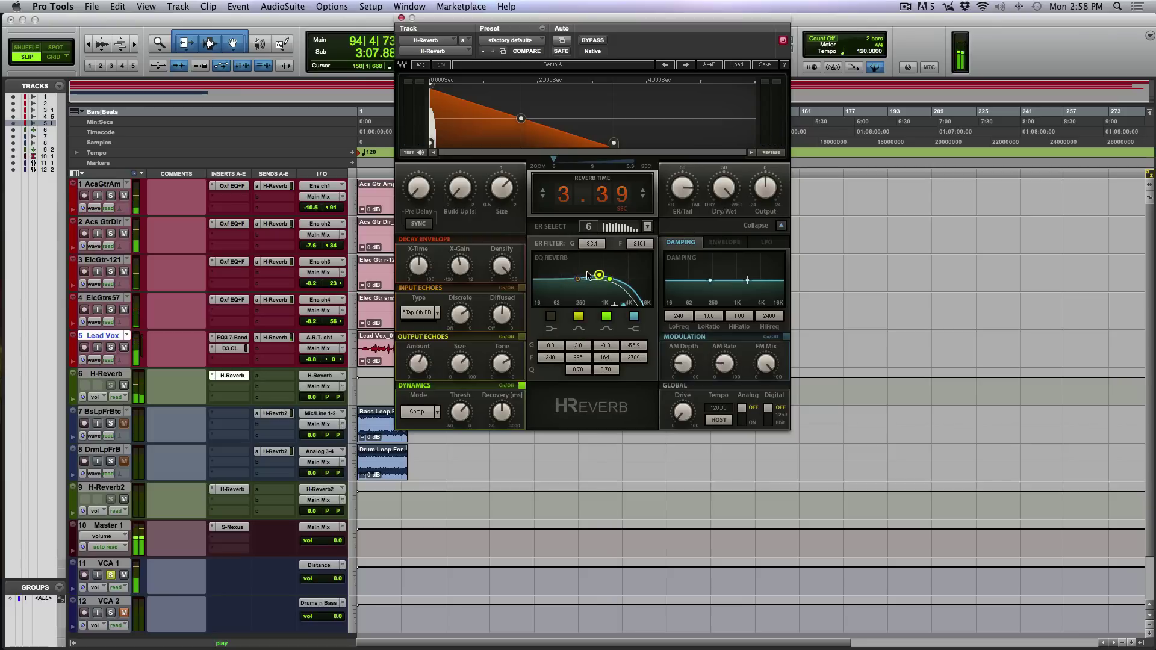
pyautogui.moveTo(602, 271); pyautogui.dragTo(563, 289)
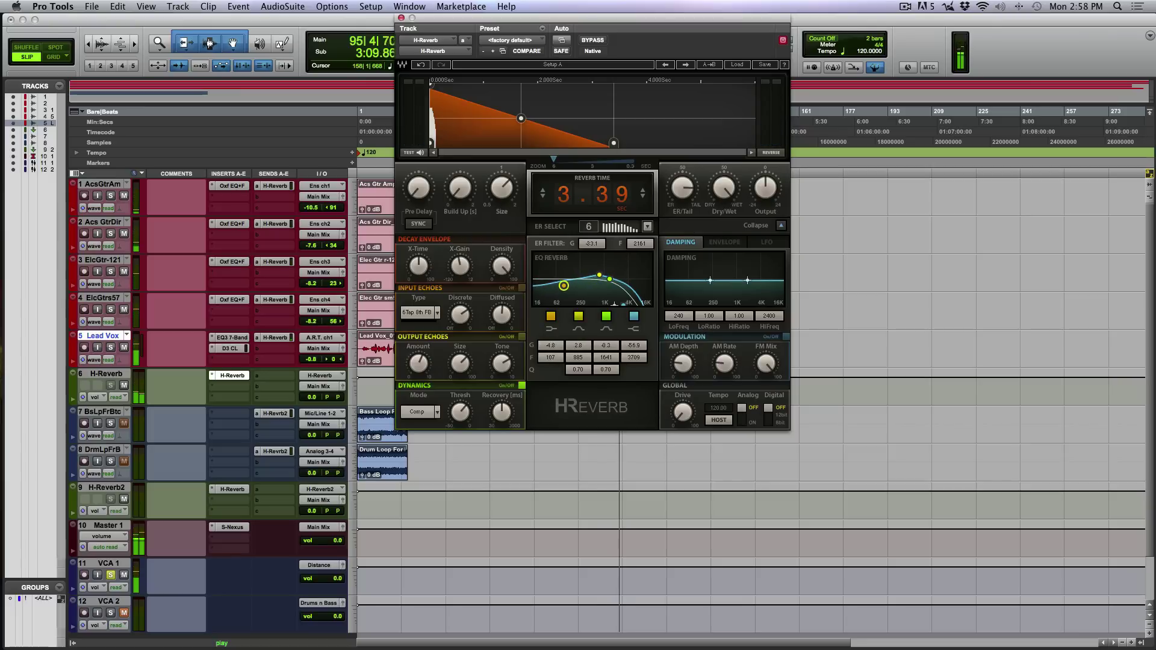
pyautogui.moveTo(600, 275); pyautogui.dragTo(598, 286)
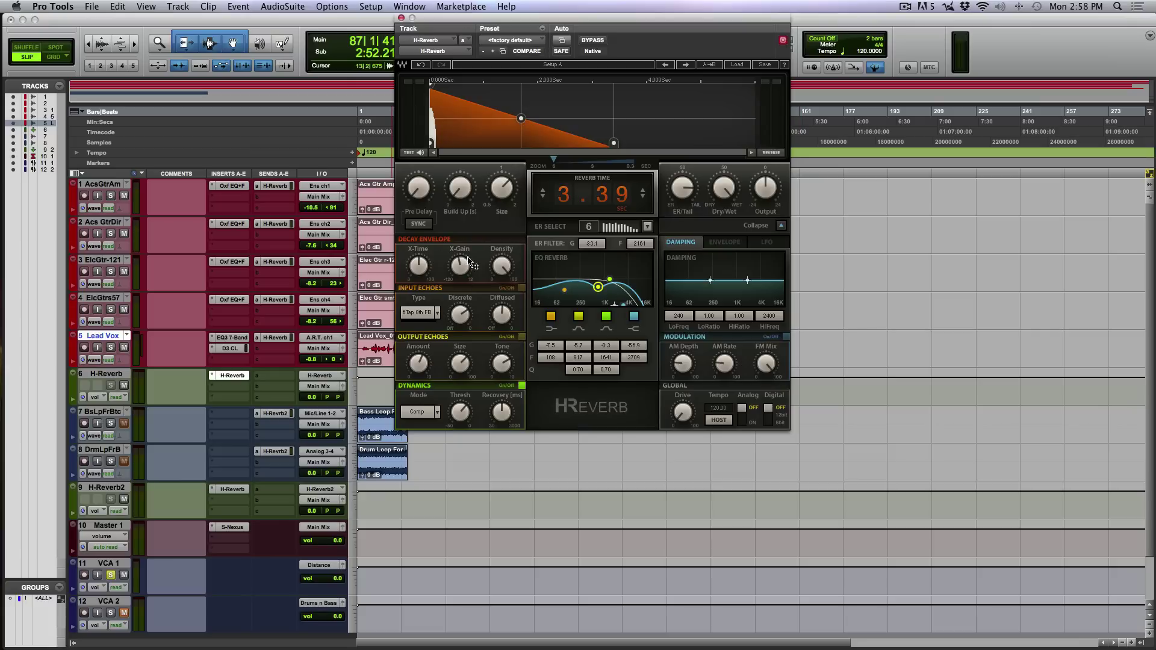
# Raise the decay envelope peak, widen its flat top, and shift the H-Reverb window right.
pyautogui.moveTo(520, 121); pyautogui.dragTo(521, 87)
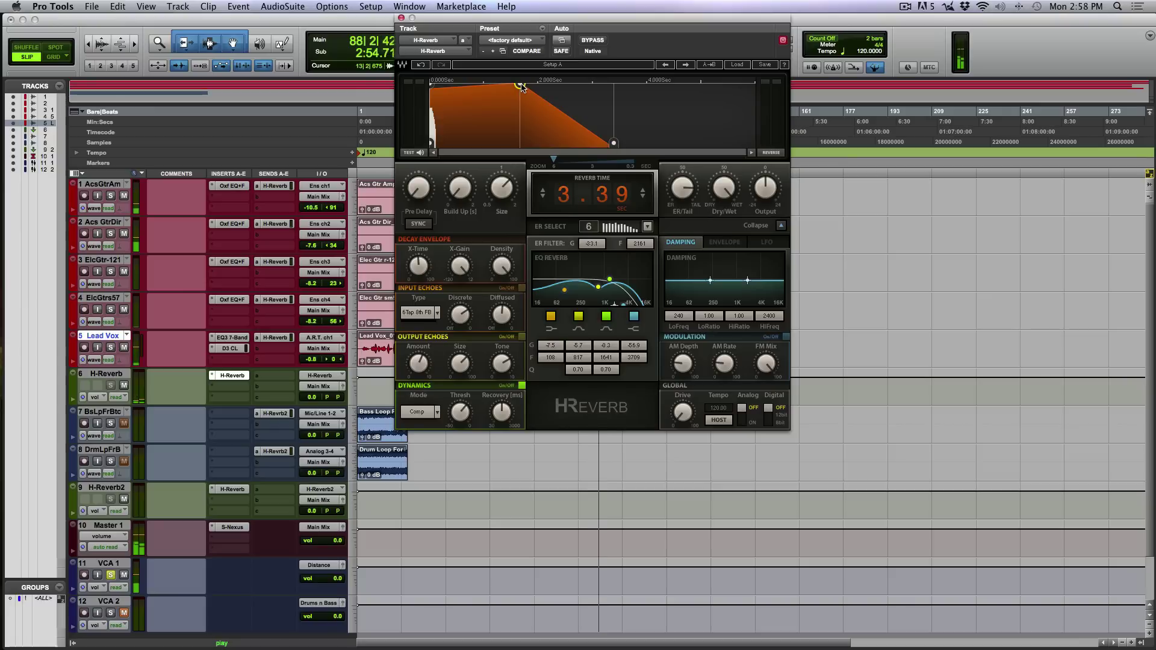
pyautogui.moveTo(520, 84)
pyautogui.mouseDown()
pyautogui.moveTo(546, 83)
pyautogui.moveTo(511, 115)
pyautogui.moveTo(537, 135)
pyautogui.moveTo(472, 135)
pyautogui.moveTo(540, 134)
pyautogui.moveTo(531, 122)
pyautogui.mouseUp()
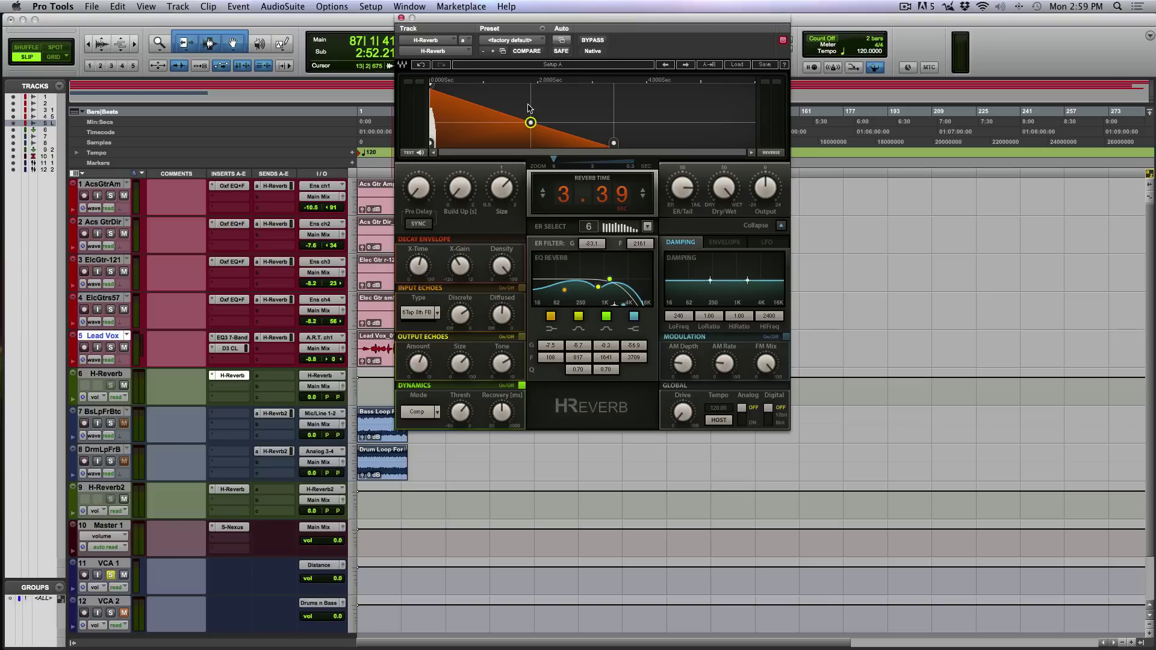
pyautogui.moveTo(502, 264)
pyautogui.moveTo(588, 19); pyautogui.dragTo(653, 37)
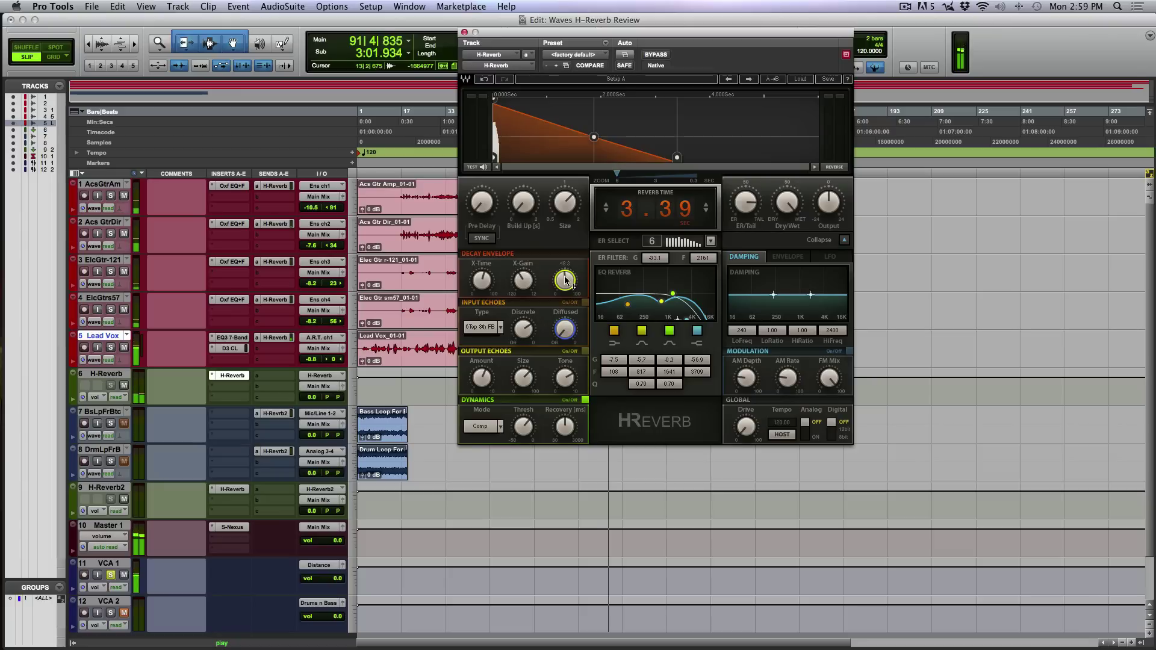
# Turn the Decay Envelope Density knob up to about 94.
pyautogui.moveTo(564, 281); pyautogui.dragTo(565, 262)
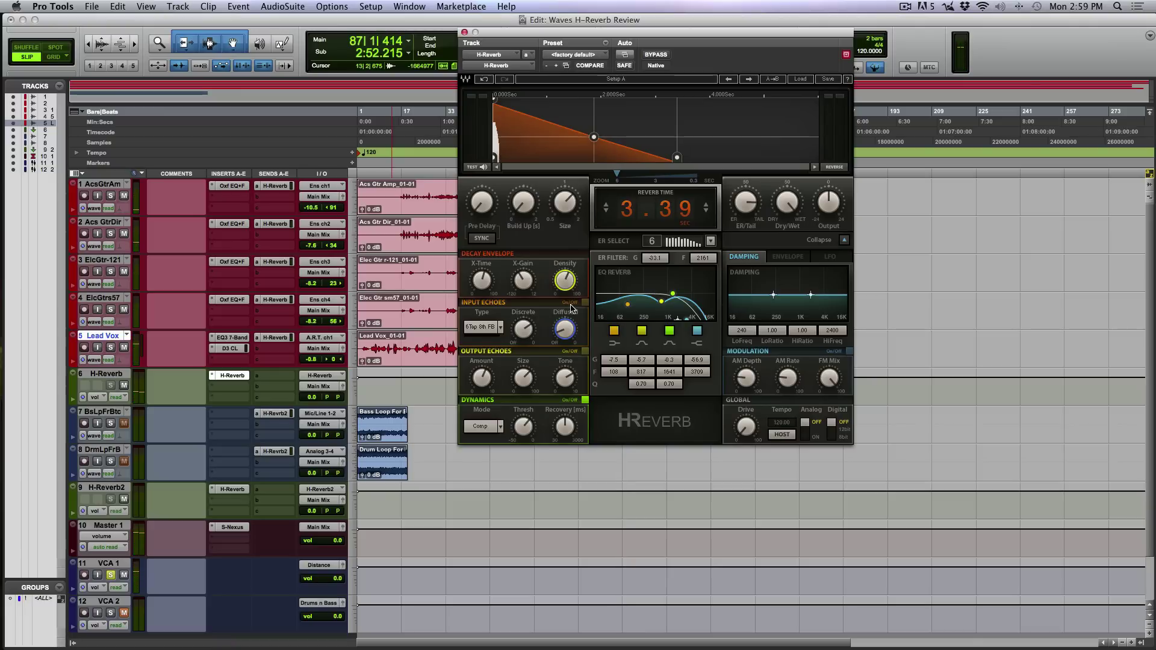
# Toggle the Input and Output Echoes buttons, leaving only Input Echoes on.
pyautogui.click(586, 303)
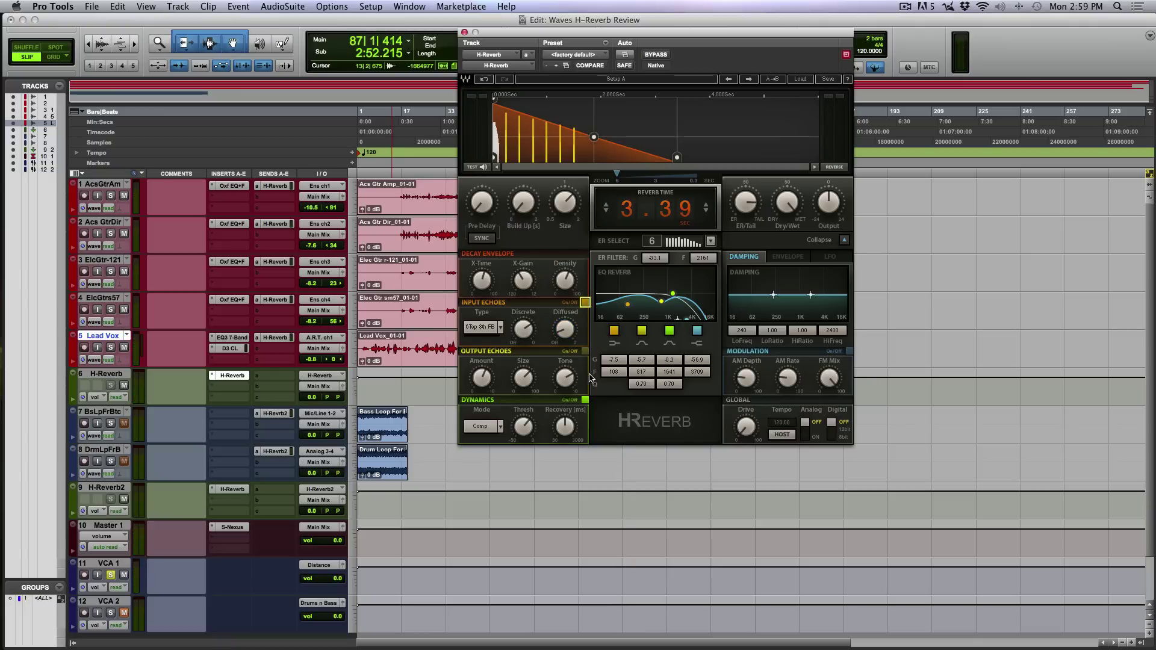
pyautogui.click(586, 351)
pyautogui.click(585, 303)
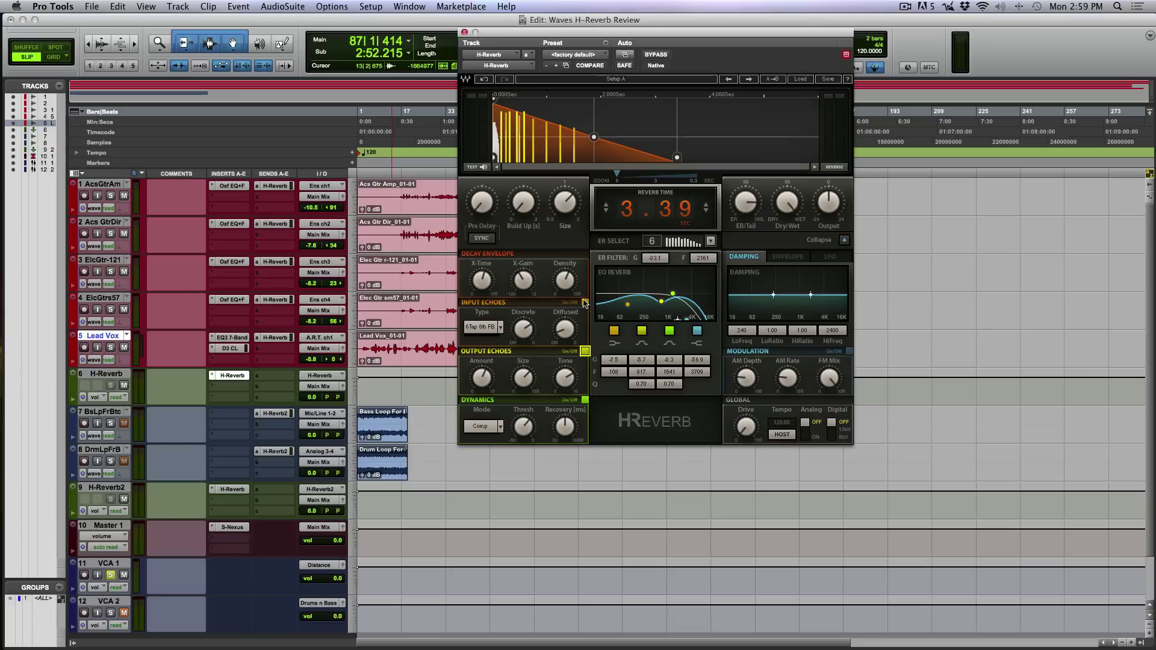
pyautogui.click(585, 352)
pyautogui.click(585, 304)
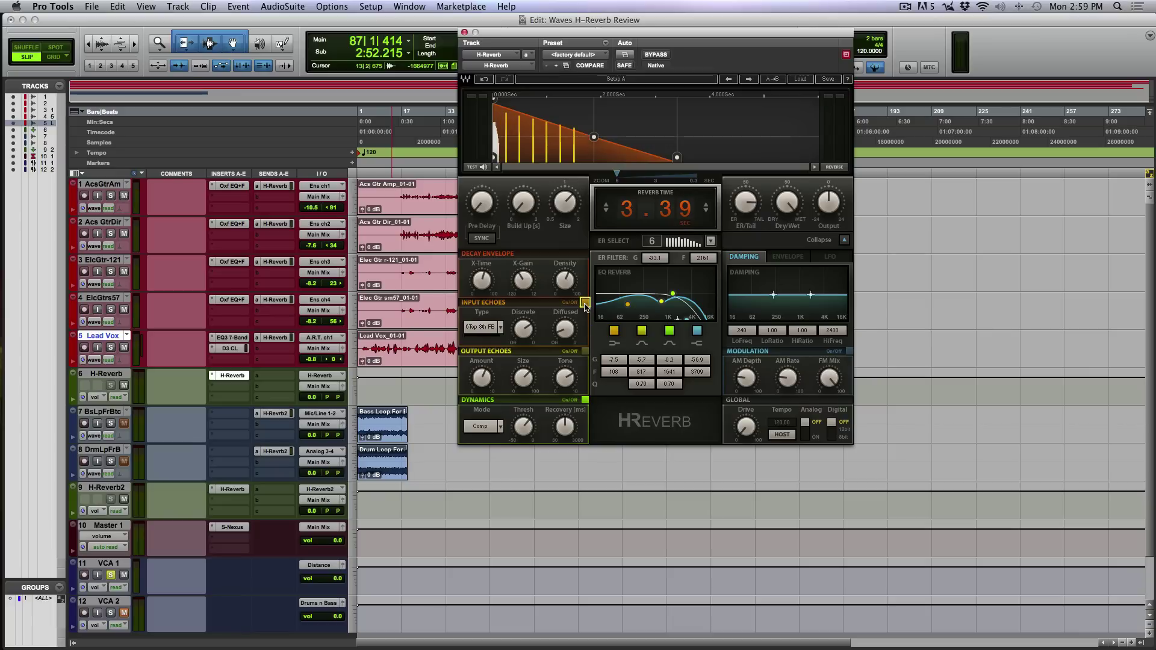
# During playback, raise the input echoes' Discrete level and add more Diffusion.
pyautogui.press('space')
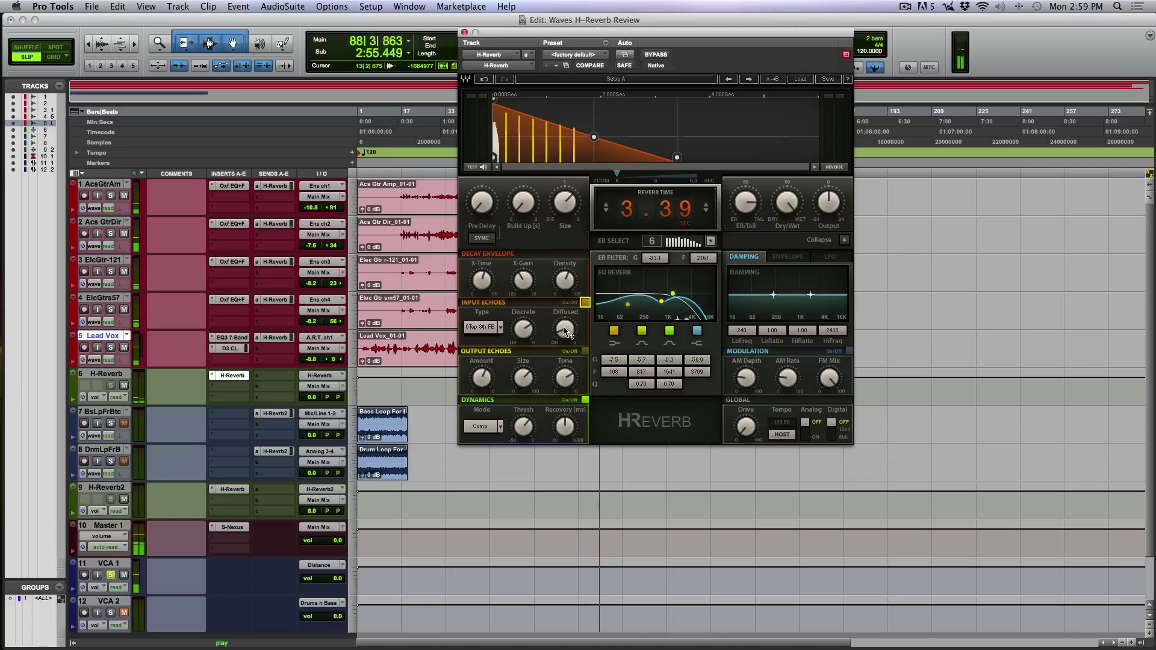
pyautogui.moveTo(527, 334); pyautogui.dragTo(520, 321)
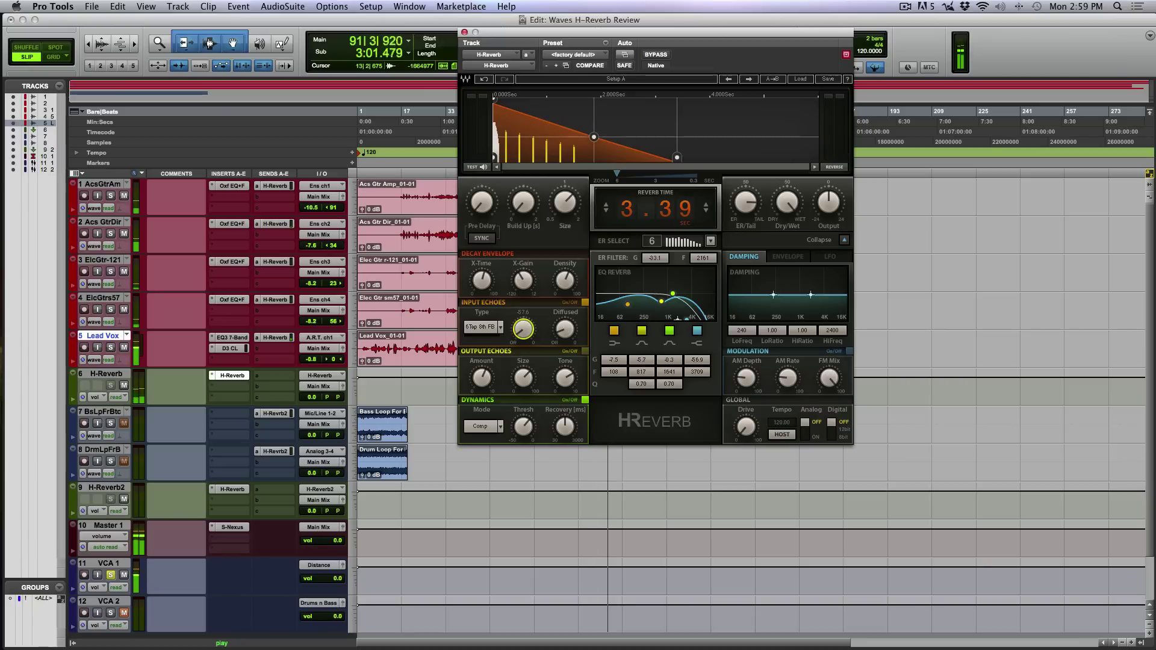
pyautogui.moveTo(564, 329); pyautogui.dragTo(568, 332)
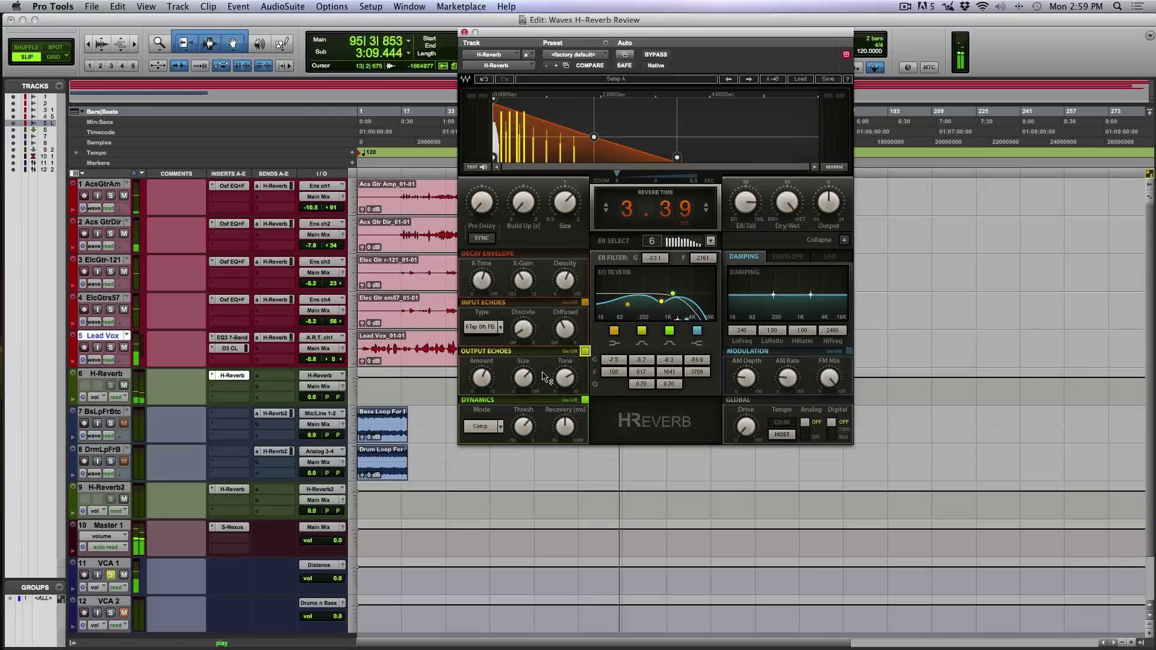
# Set the Output Echoes Size to 37.1 and Amount to about 3.41.
pyautogui.moveTo(524, 380); pyautogui.dragTo(524, 343)
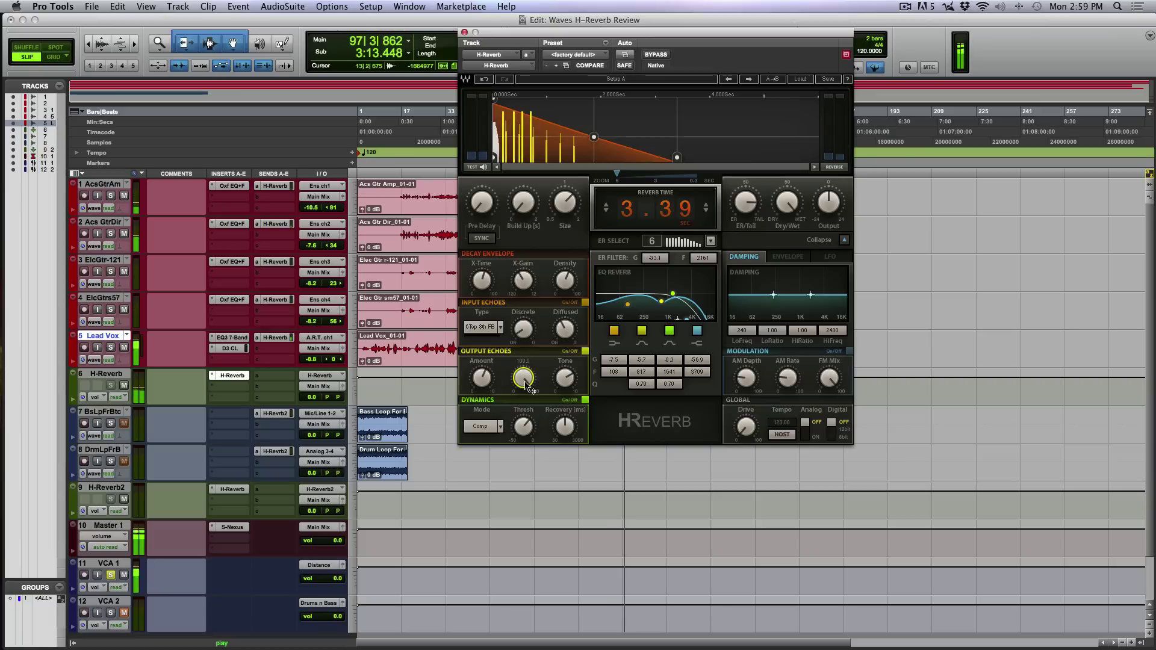
pyautogui.moveTo(483, 382); pyautogui.dragTo(482, 379)
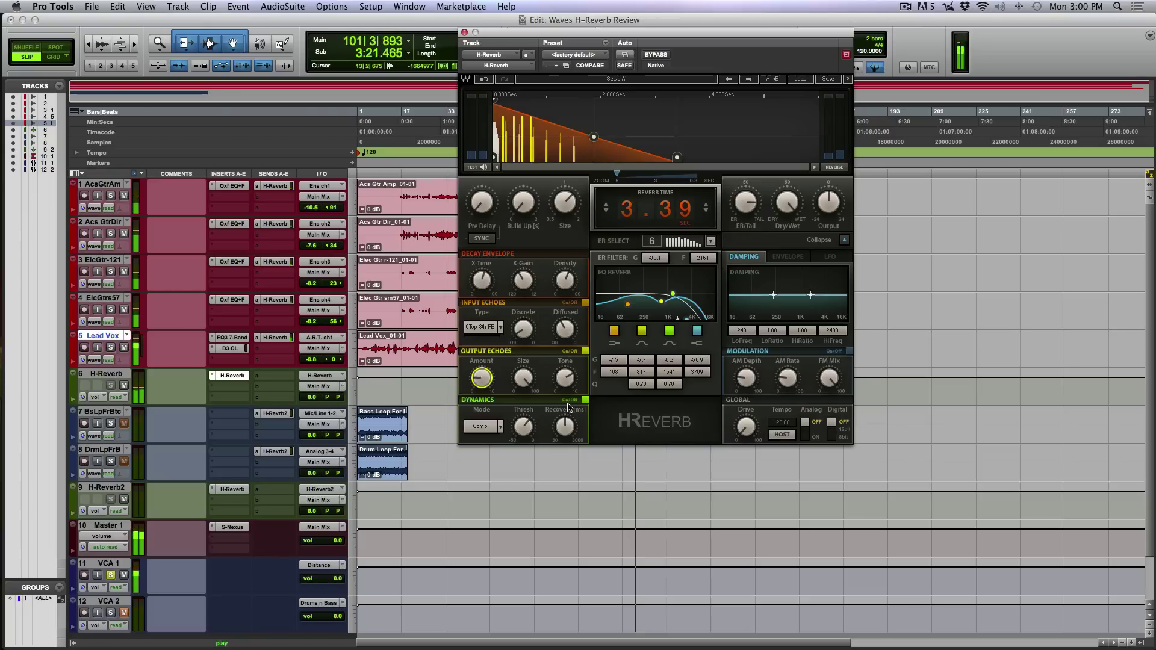
# Set the Dynamics mode to Duck after briefly selecting DeEss.
pyautogui.click(496, 428)
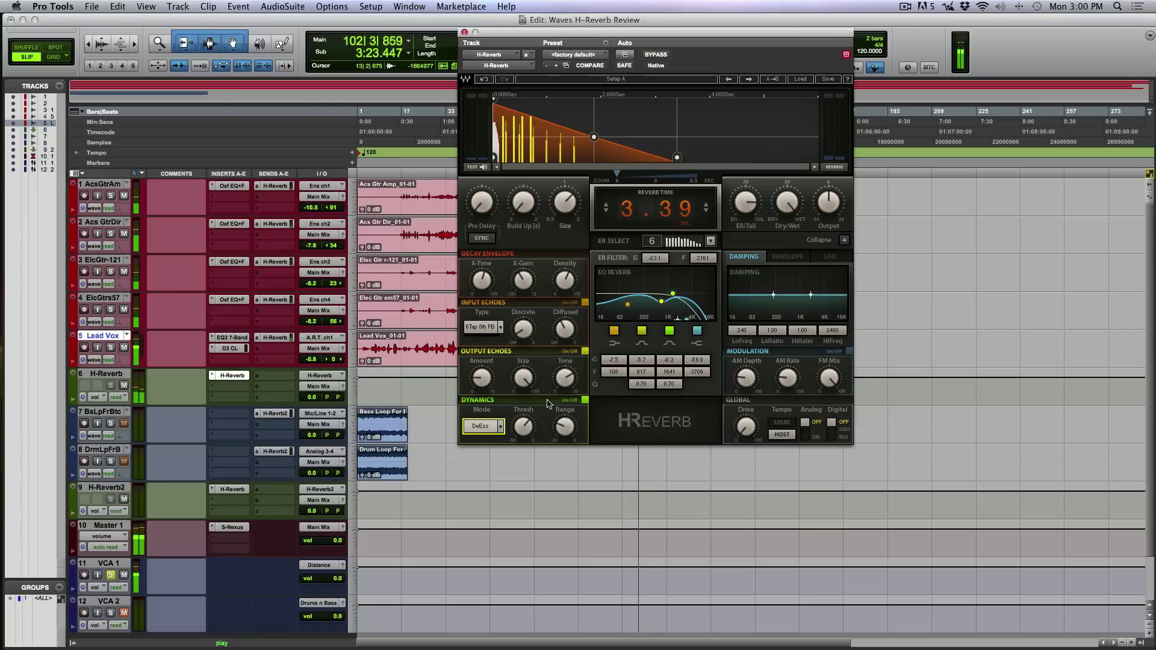
pyautogui.click(499, 428)
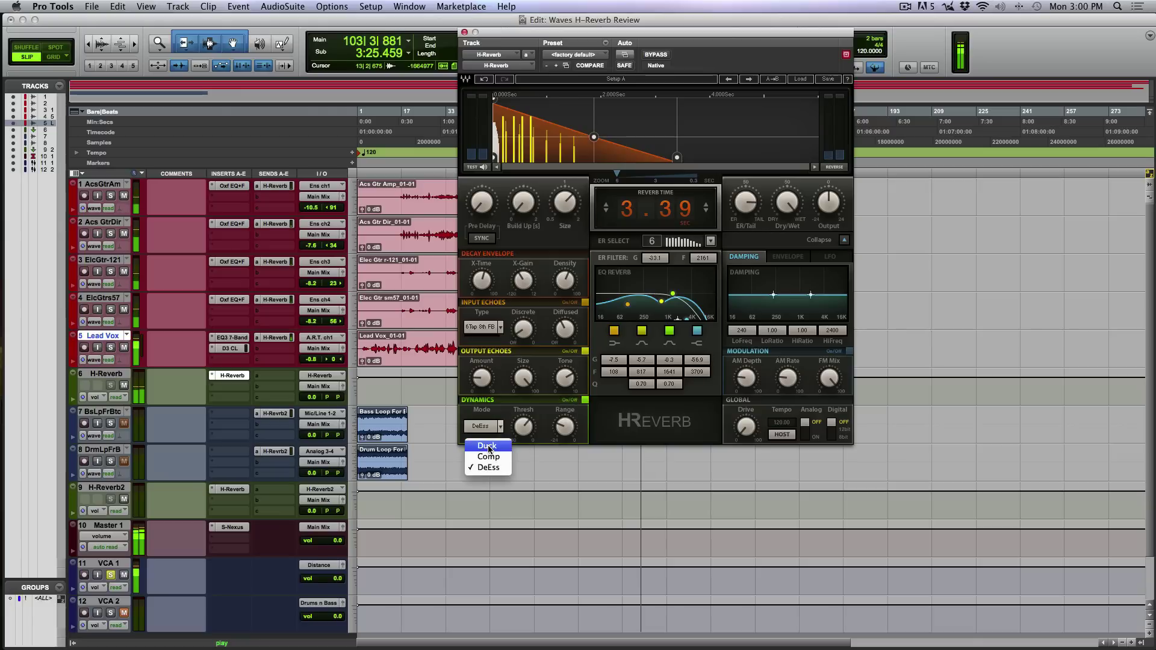
pyautogui.click(487, 445)
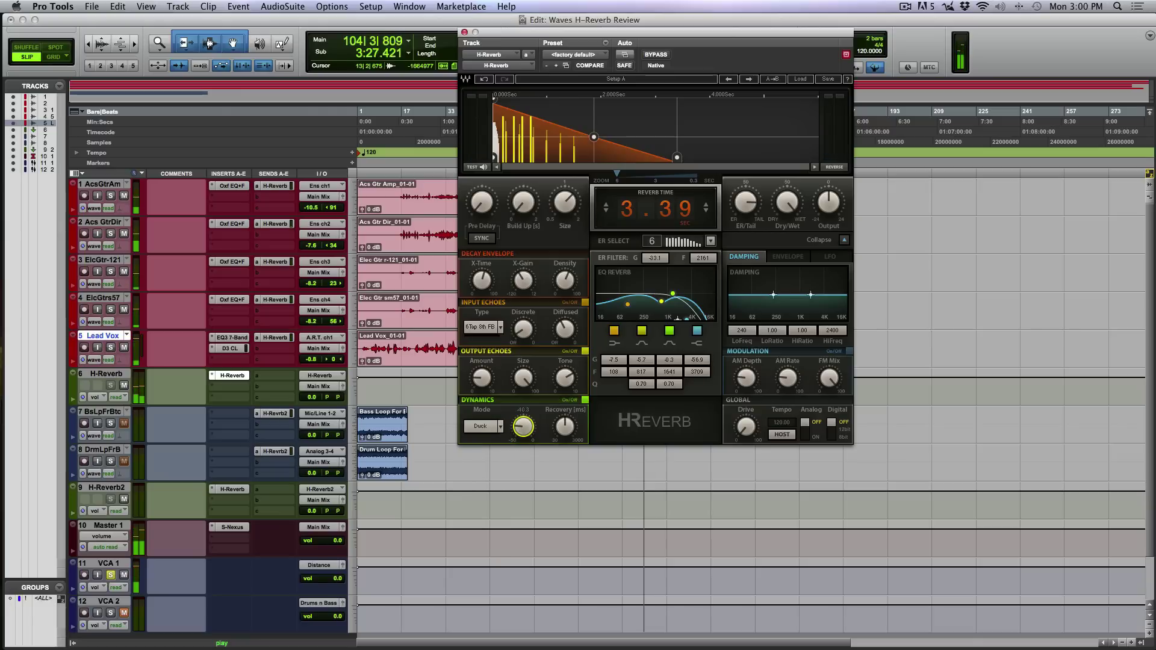
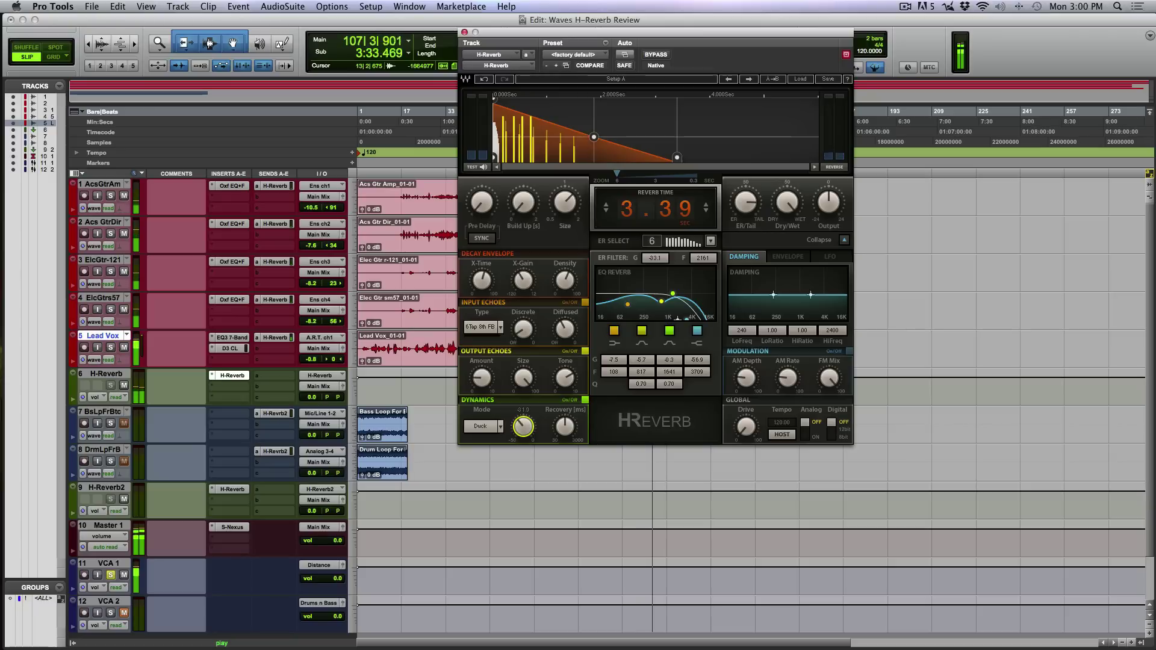
# Toggle Dynamics and stretch the decay to a 3.59-second reverb time, then stop playback.
pyautogui.click(584, 401)
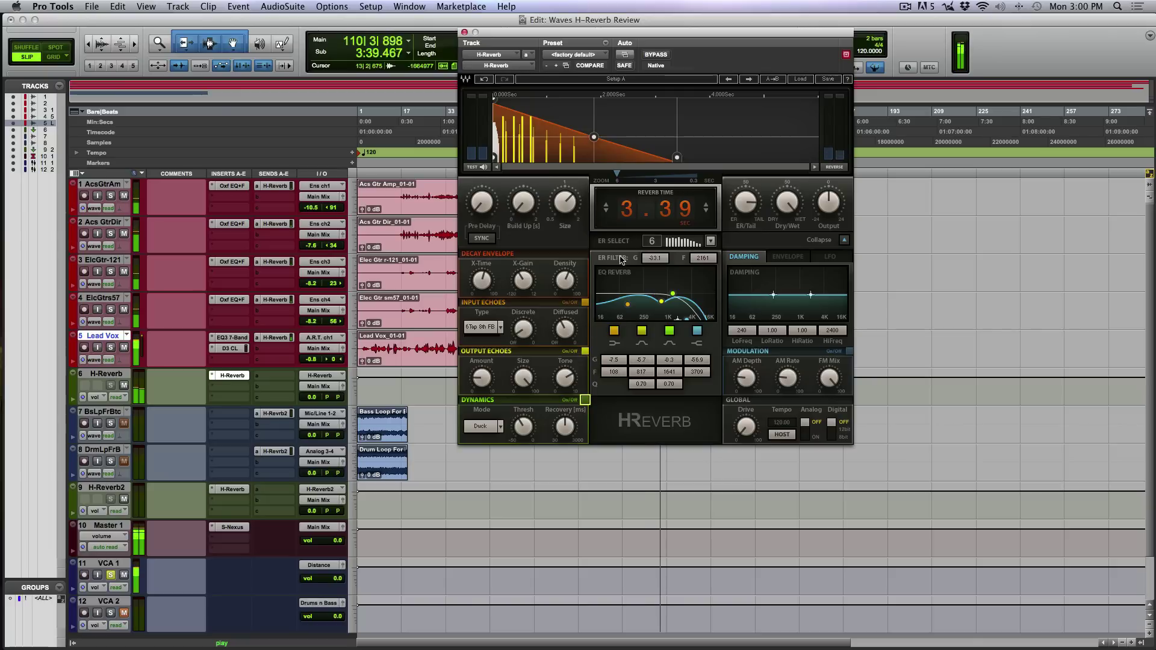
pyautogui.moveTo(677, 157); pyautogui.dragTo(689, 159)
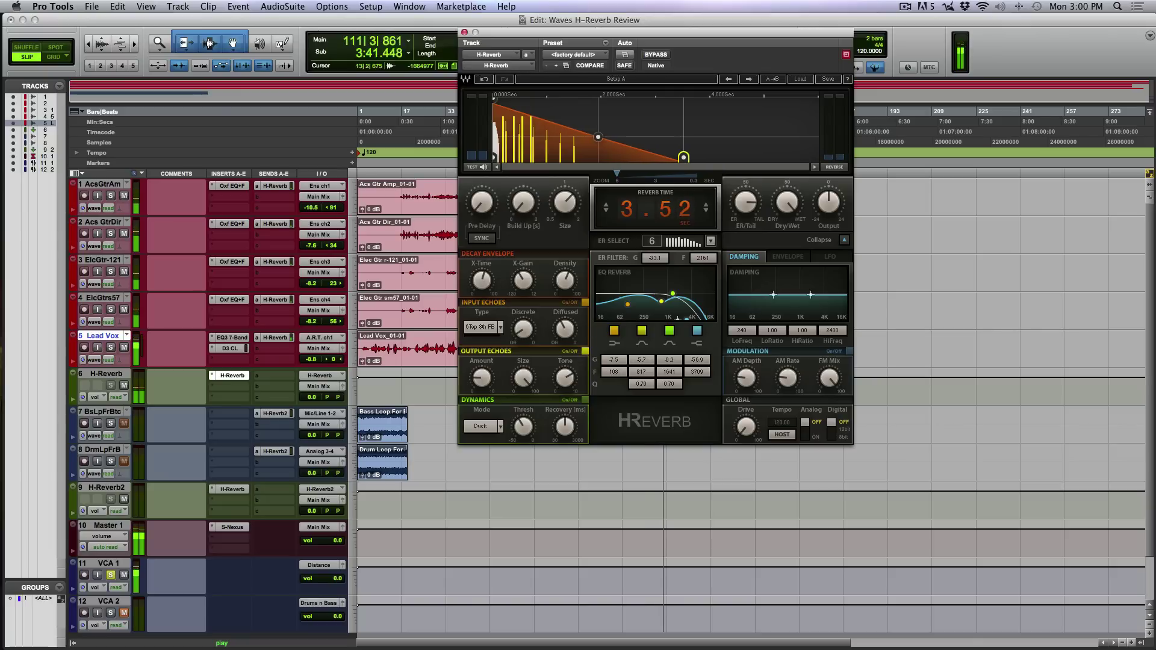
pyautogui.press('space')
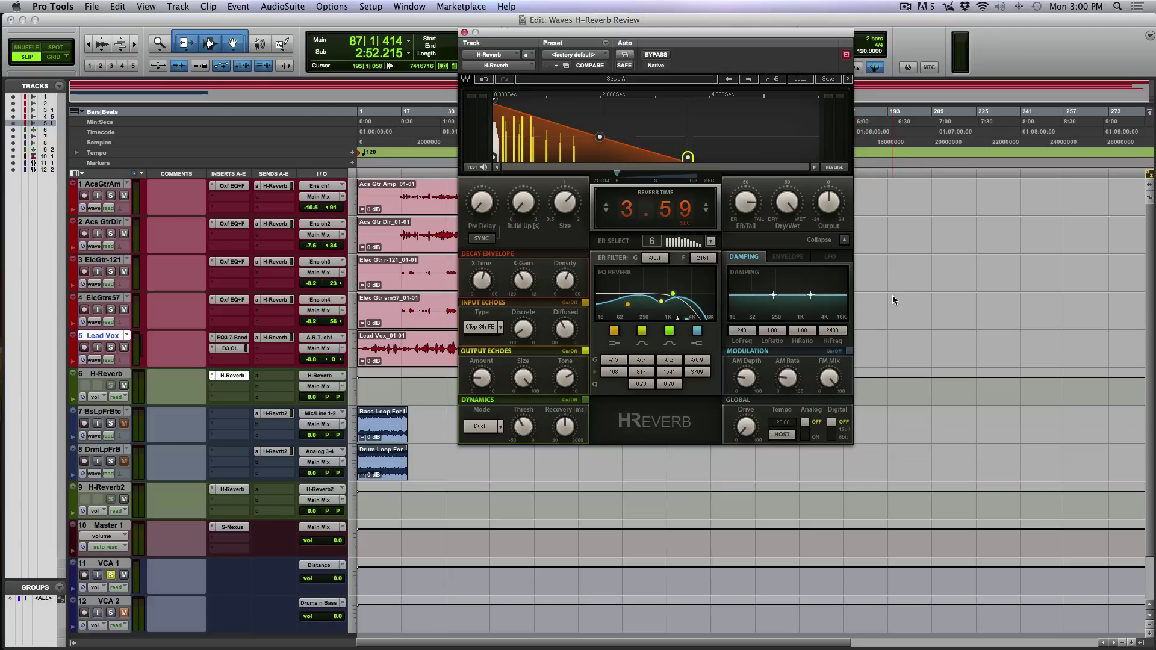
# Shape the HiFreq damping shelf toward a HiRatio of about 0.45, then select all four damping fields.
pyautogui.moveTo(809, 294)
pyautogui.mouseDown()
pyautogui.moveTo(811, 275)
pyautogui.moveTo(823, 289)
pyautogui.mouseUp()
pyautogui.moveTo(823, 289)
pyautogui.mouseDown()
pyautogui.moveTo(806, 301)
pyautogui.moveTo(821, 305)
pyautogui.moveTo(773, 299)
pyautogui.moveTo(815, 280)
pyautogui.mouseUp()
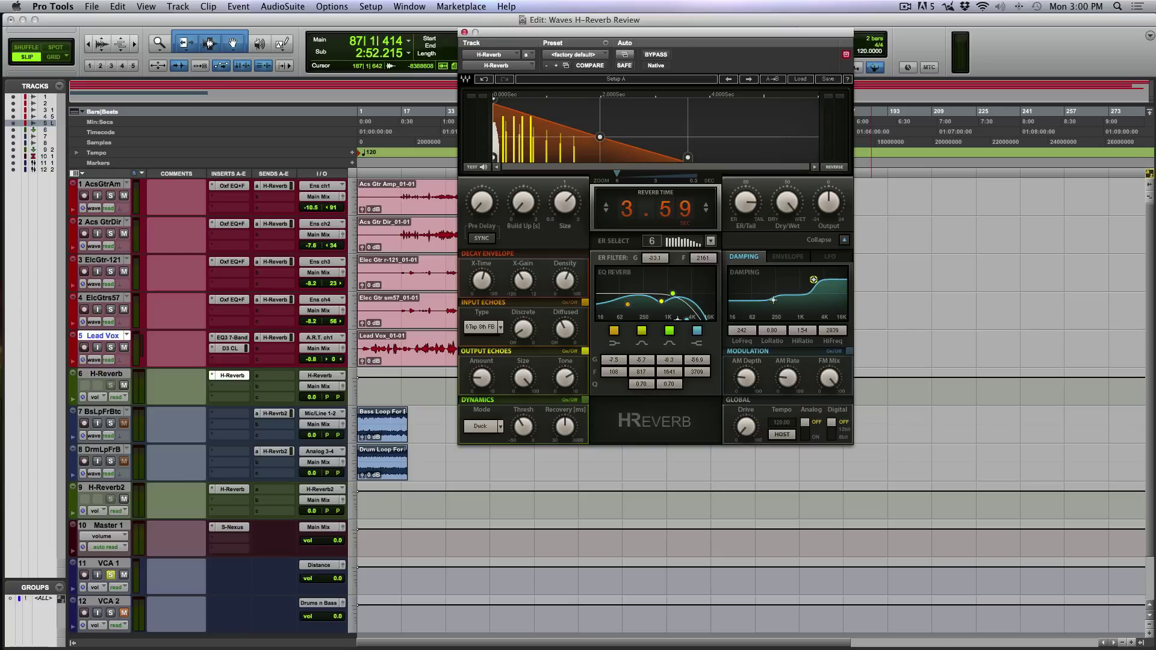
pyautogui.moveTo(815, 281); pyautogui.dragTo(812, 278)
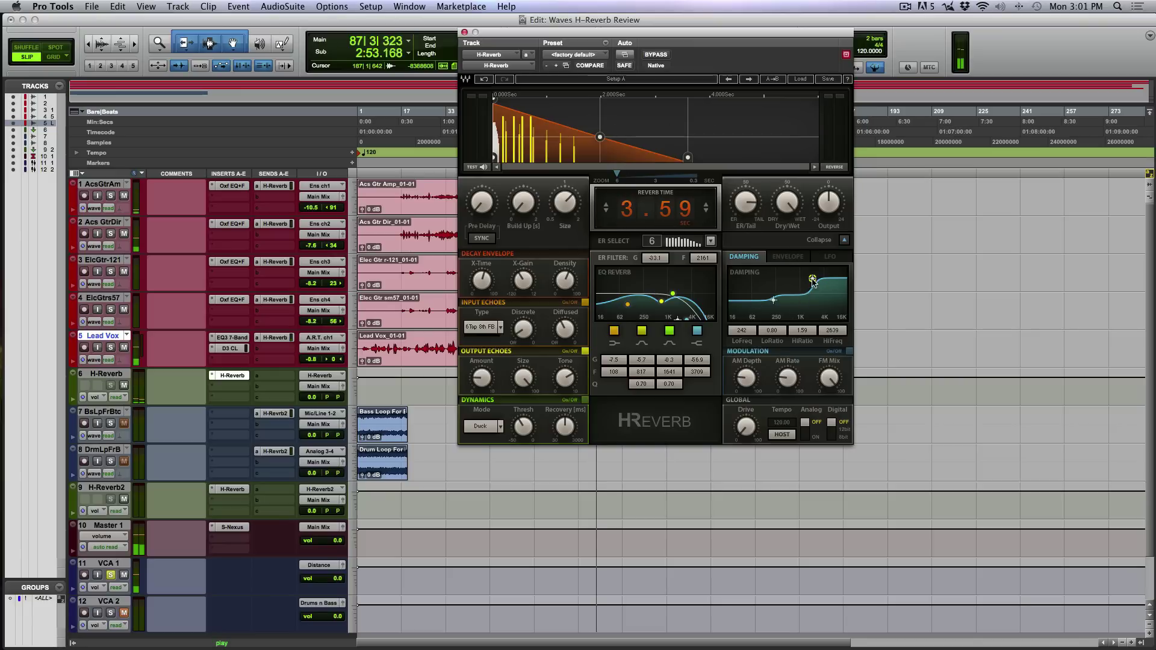
pyautogui.moveTo(812, 278); pyautogui.dragTo(773, 312)
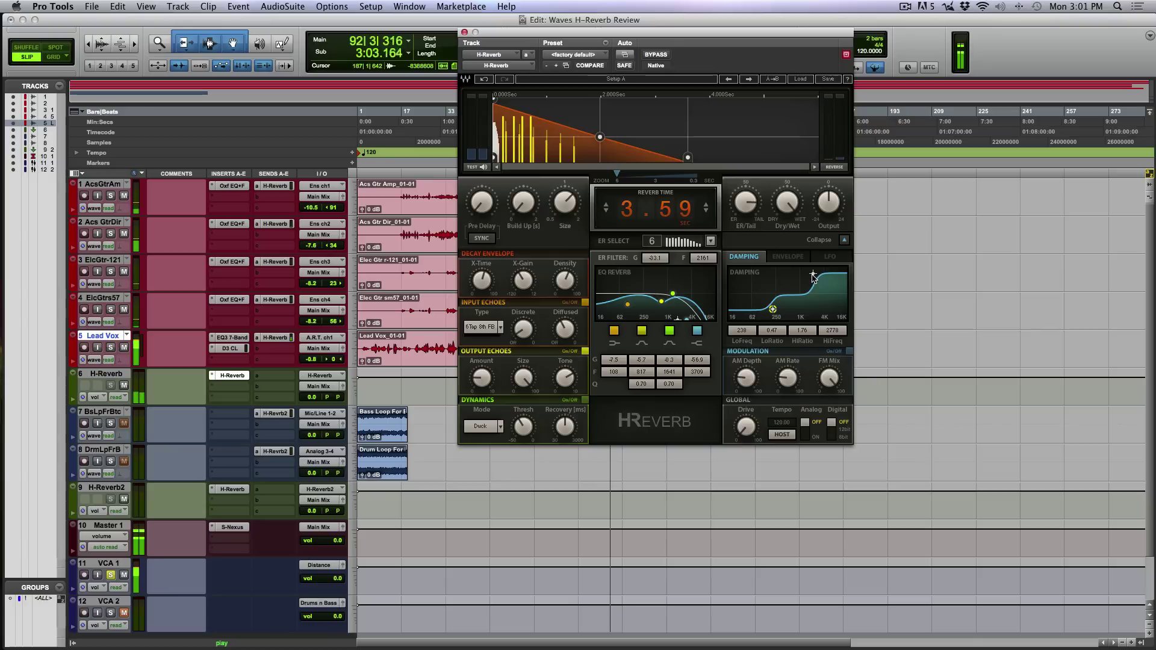
pyautogui.moveTo(813, 275)
pyautogui.mouseDown()
pyautogui.moveTo(804, 310)
pyautogui.moveTo(772, 285)
pyautogui.mouseUp()
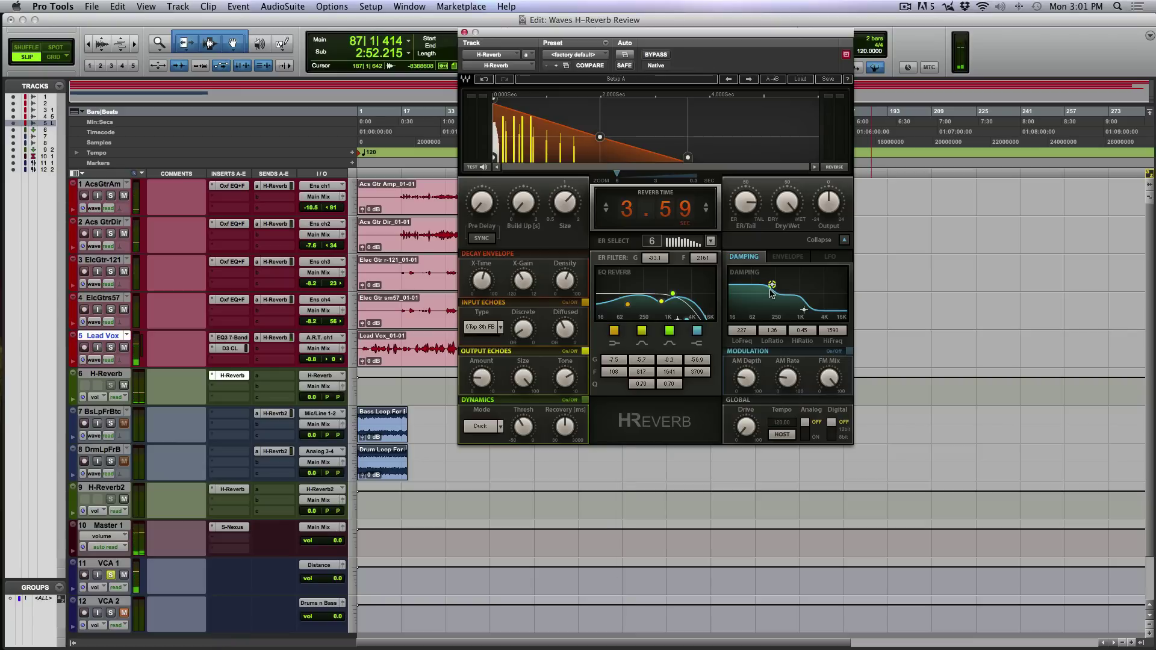
pyautogui.moveTo(717, 334); pyautogui.dragTo(801, 335)
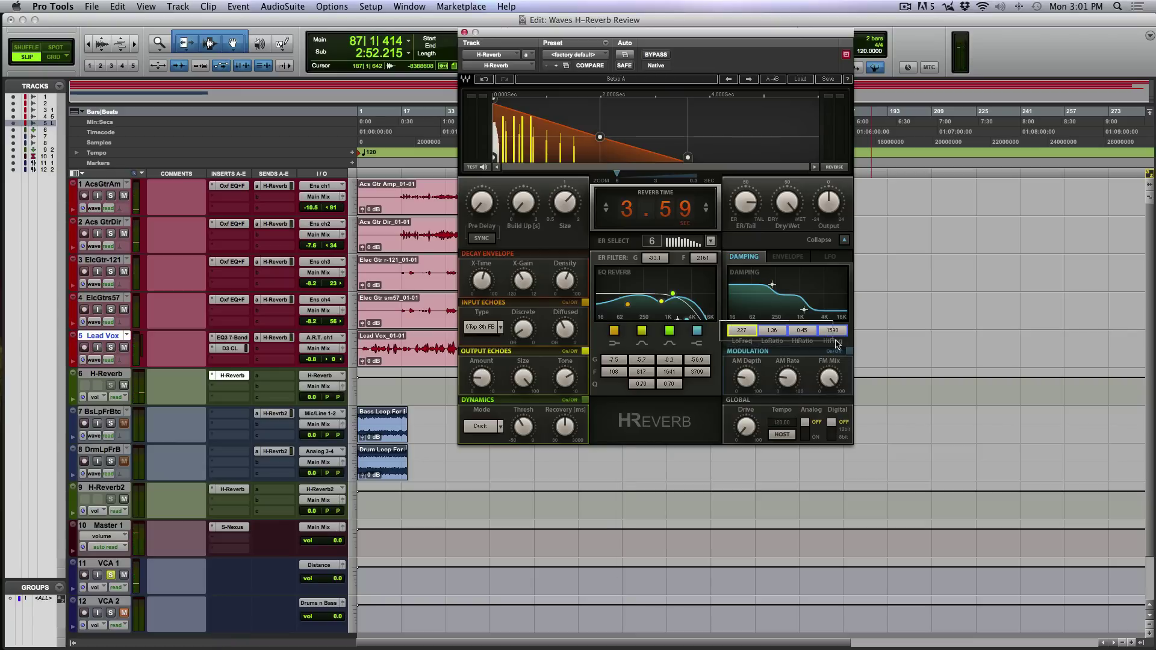
# Reset damping to flat defaults, turn Analog on, and start playback around bar 95.
pyautogui.keyDown('alt'); pyautogui.click(802, 334); pyautogui.keyUp('alt')
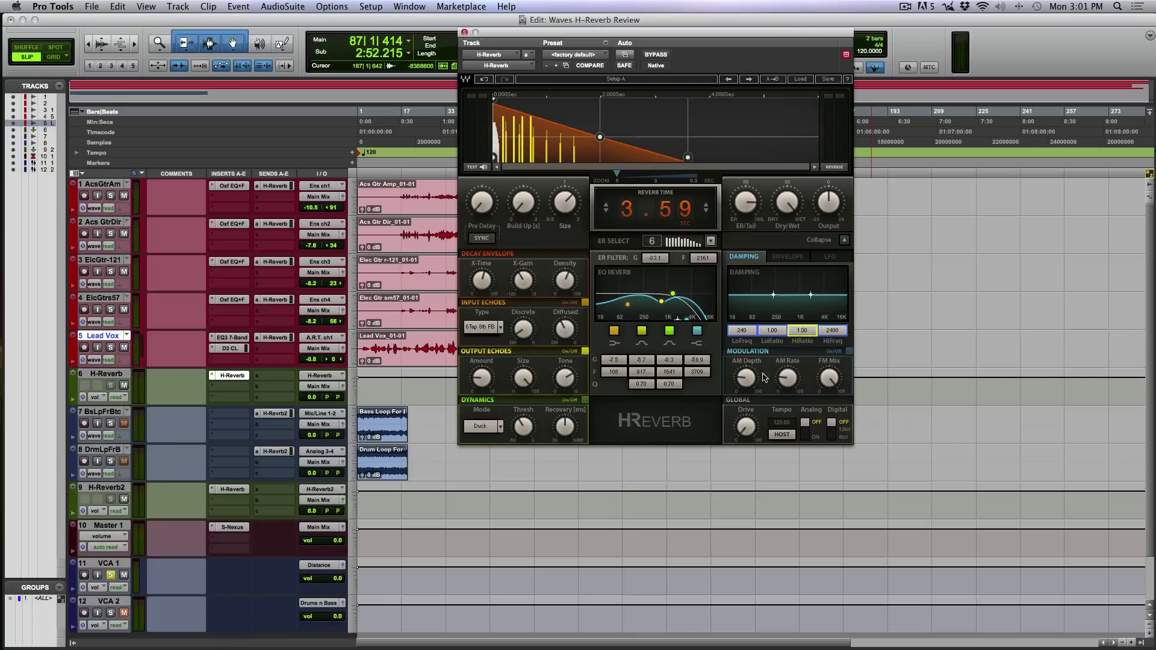
pyautogui.click(804, 427)
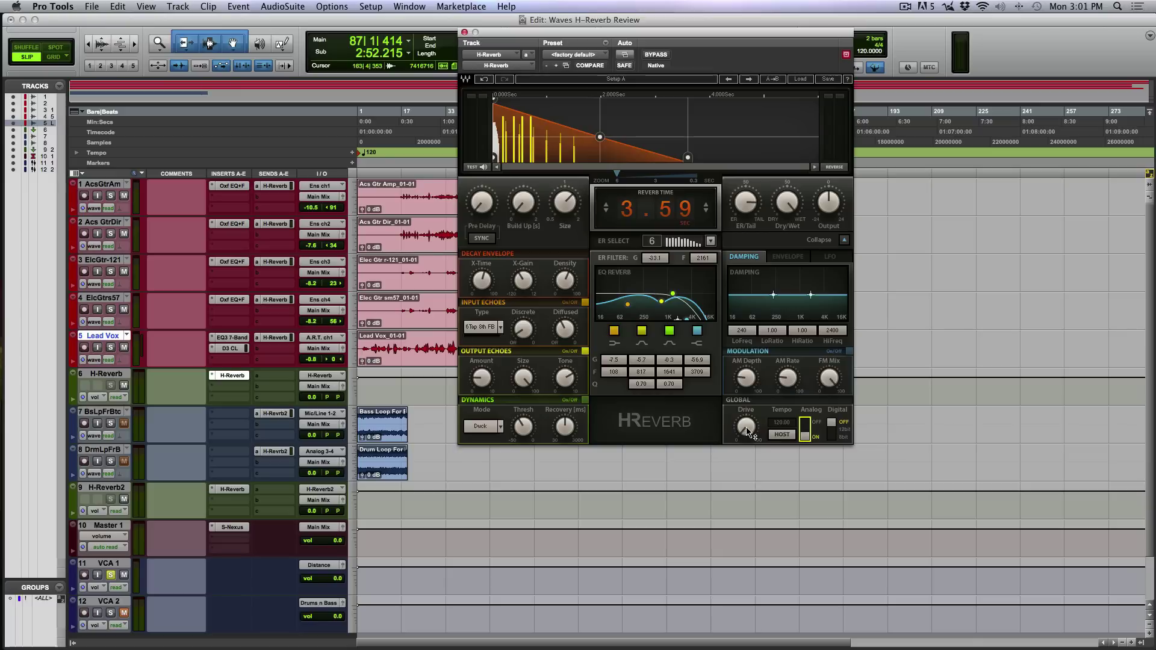
pyautogui.press('space')
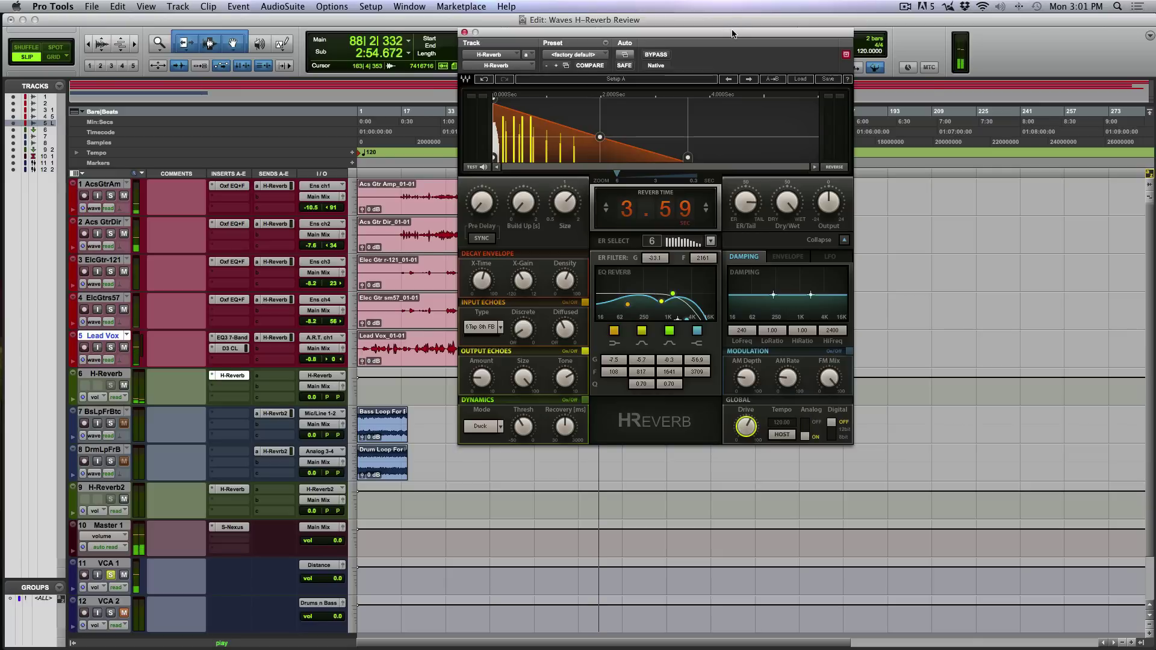
pyautogui.moveTo(632, 32); pyautogui.dragTo(868, 308)
pyautogui.click(623, 355)
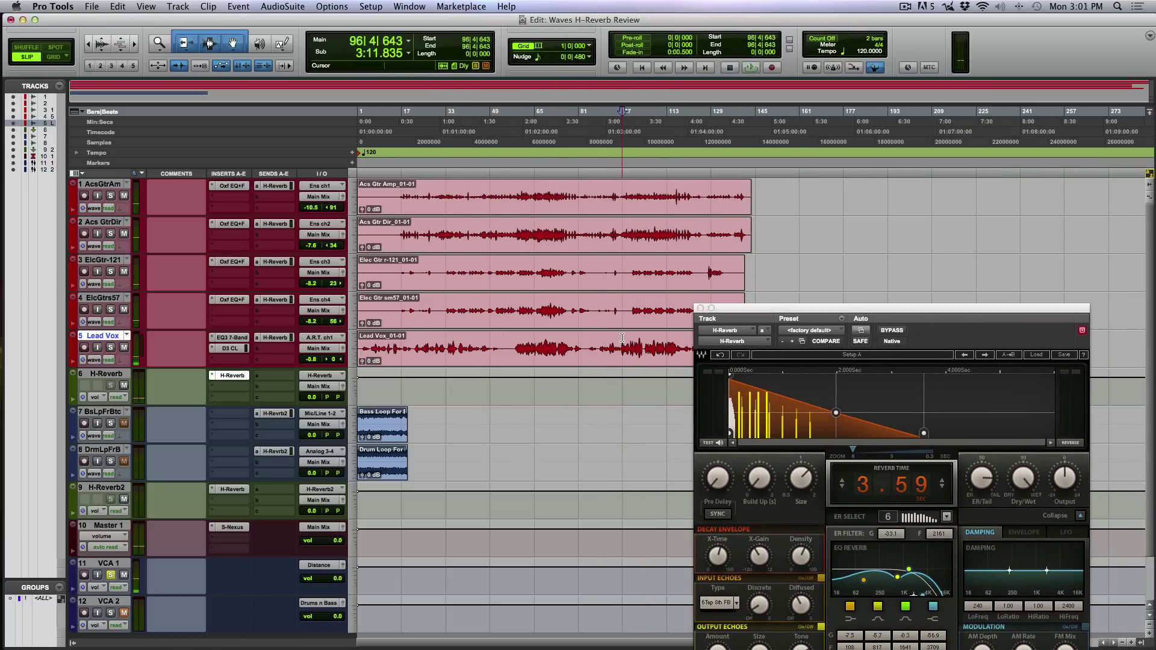
pyautogui.moveTo(766, 315); pyautogui.dragTo(652, 54)
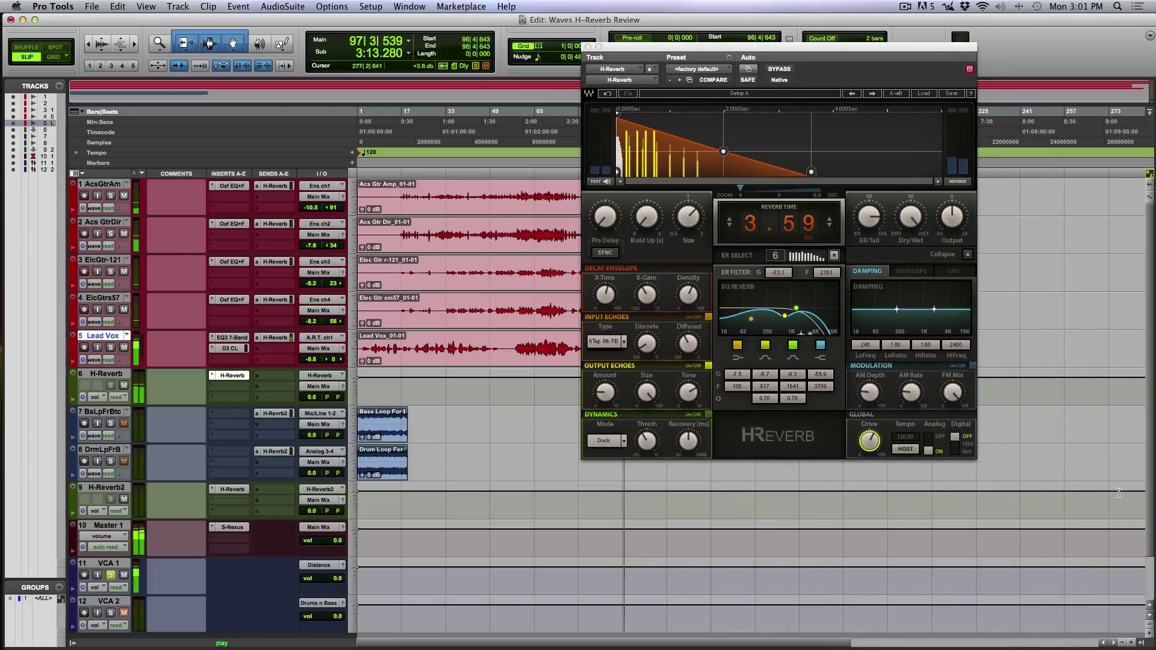
# Audition Digital mode on and off while raising Drive, leaving Digital off.
pyautogui.click(955, 444)
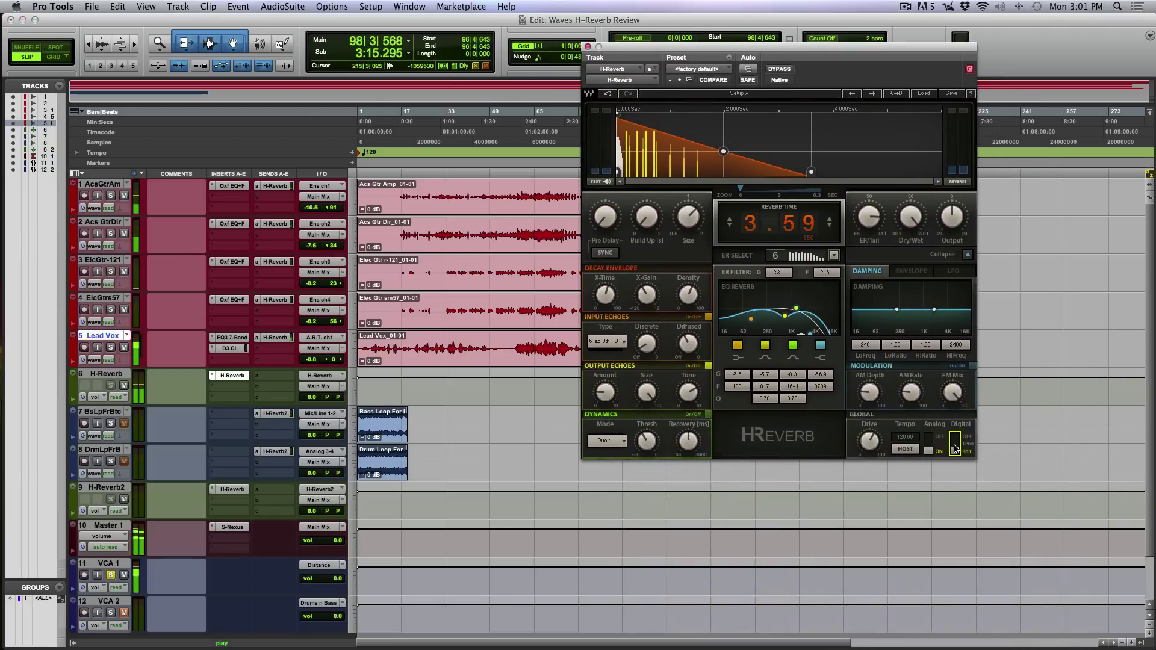
pyautogui.moveTo(873, 442); pyautogui.dragTo(873, 437)
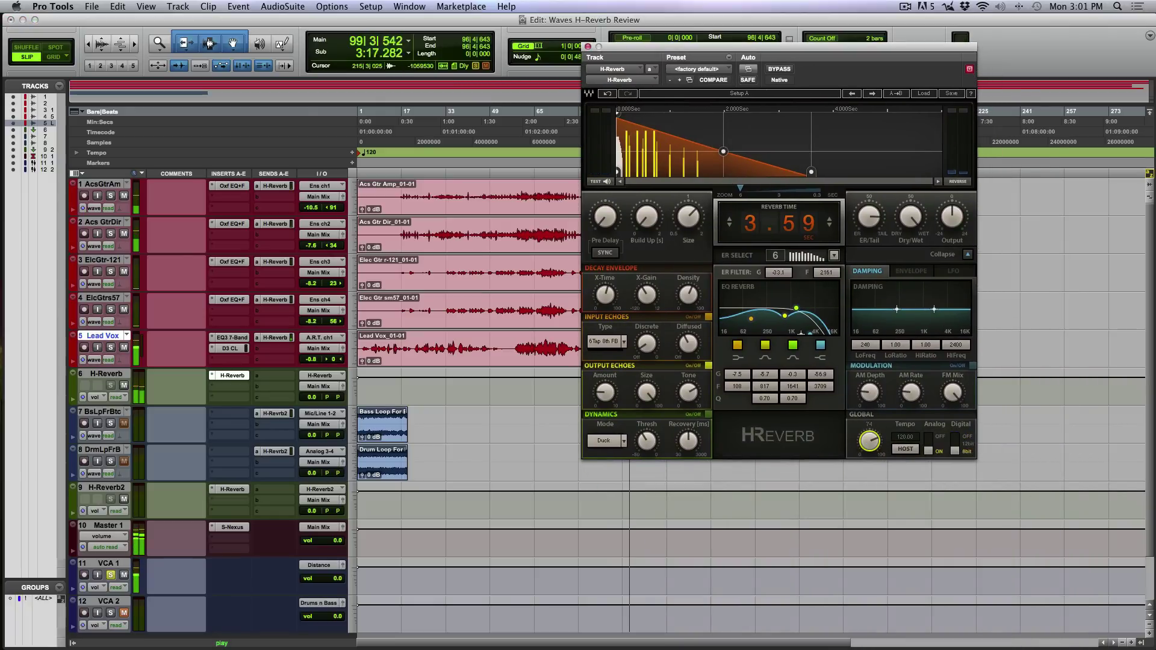
pyautogui.click(954, 446)
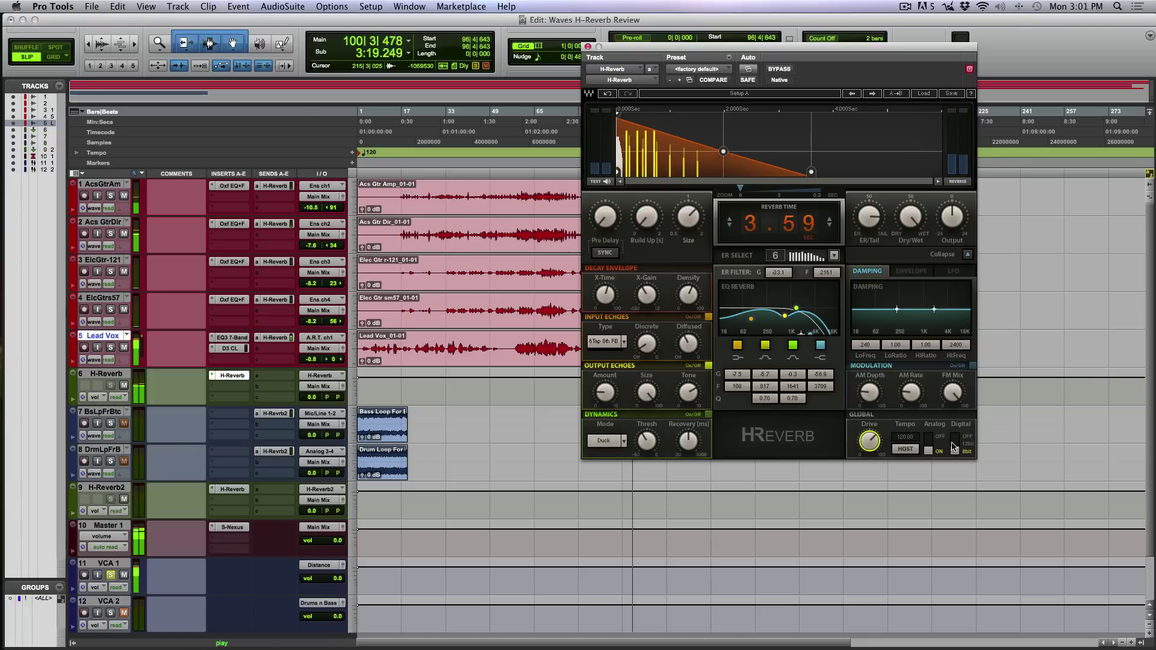
pyautogui.moveTo(869, 441); pyautogui.dragTo(869, 439)
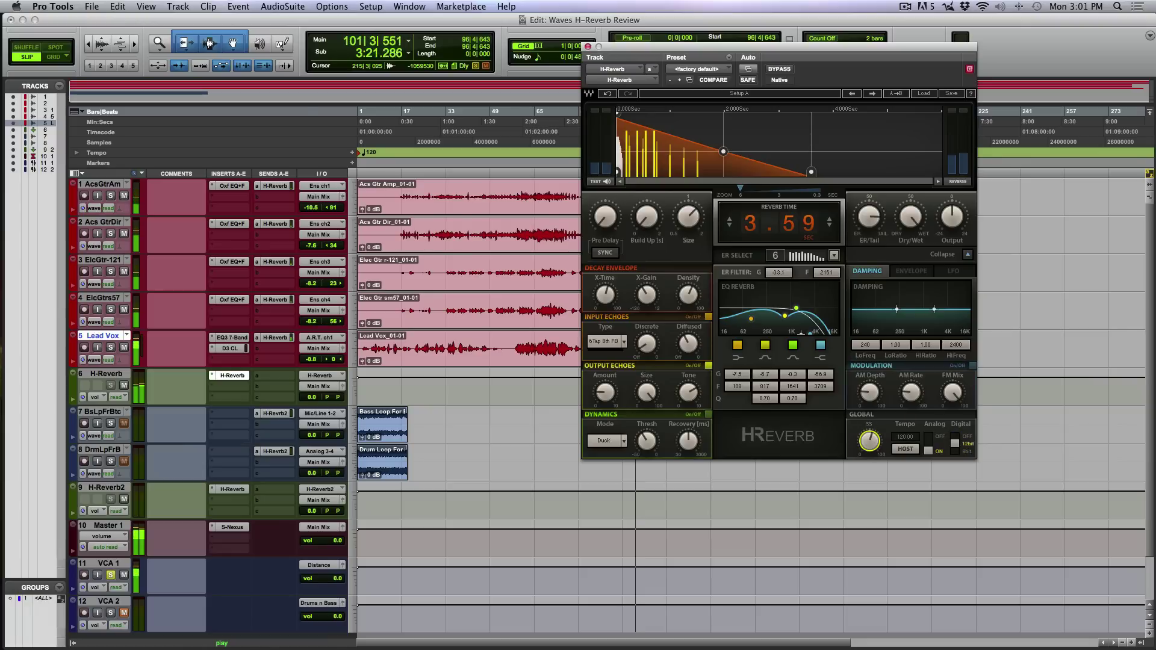
pyautogui.click(954, 448)
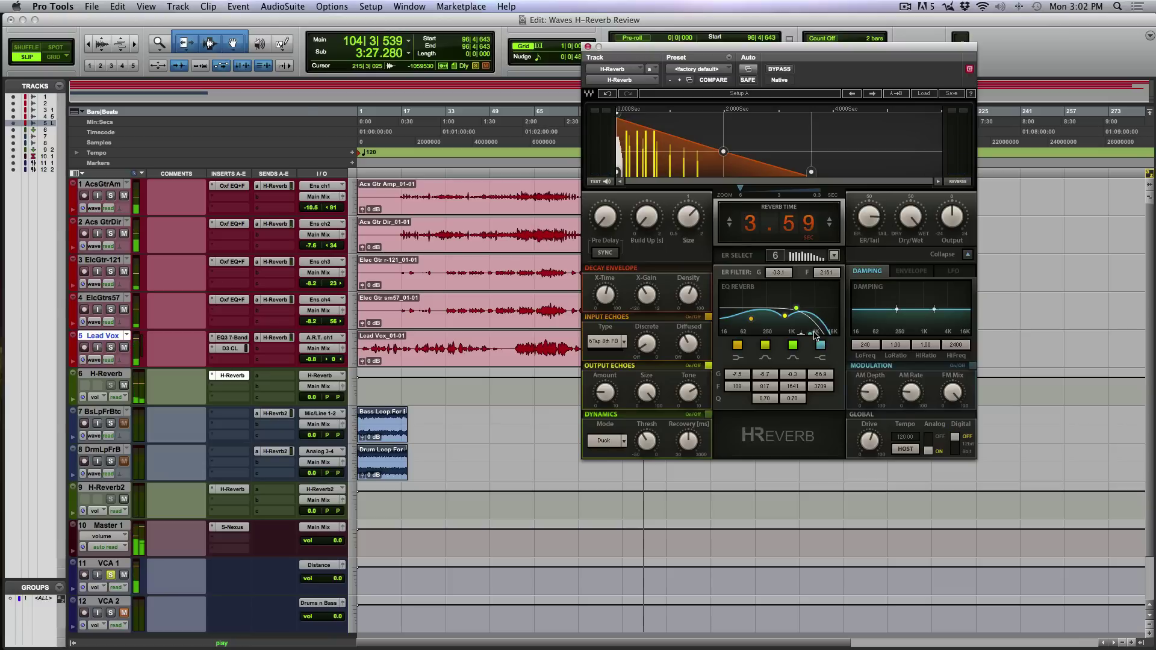
# Lower the band-4 EQ frequency, raise Reverb Time to 3.92 seconds, and stop playback.
pyautogui.click(821, 375)
pyautogui.moveTo(822, 388)
pyautogui.mouseDown()
pyautogui.moveTo(822, 415)
pyautogui.moveTo(820, 395)
pyautogui.mouseUp()
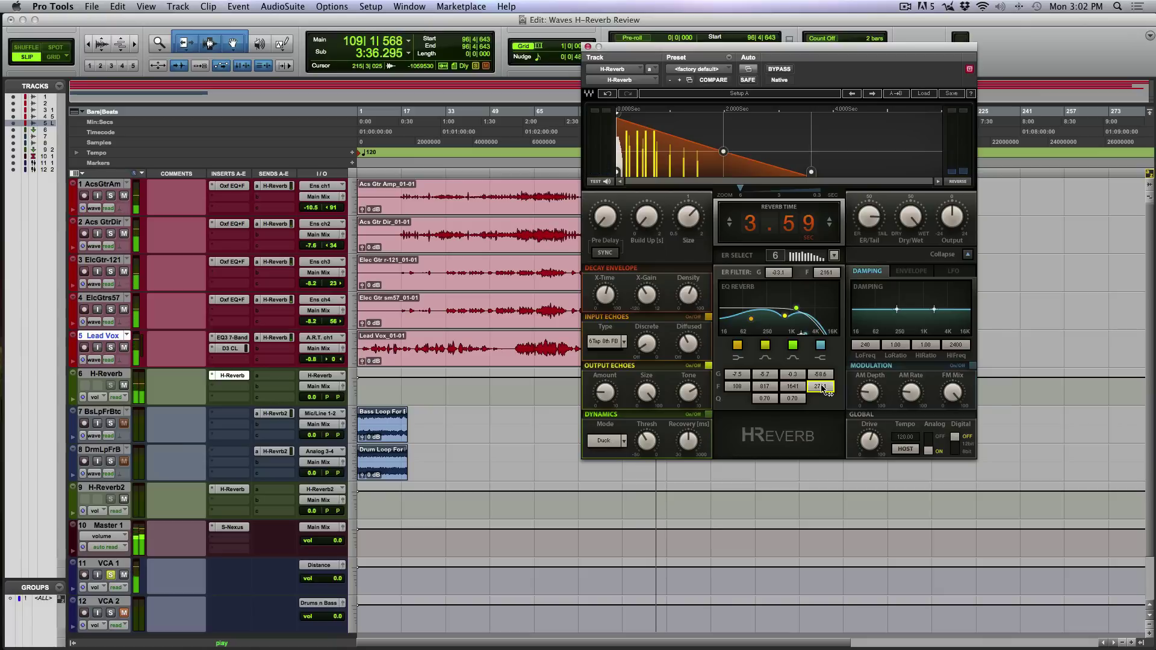
pyautogui.click(842, 225)
pyautogui.moveTo(779, 223); pyautogui.dragTo(778, 199)
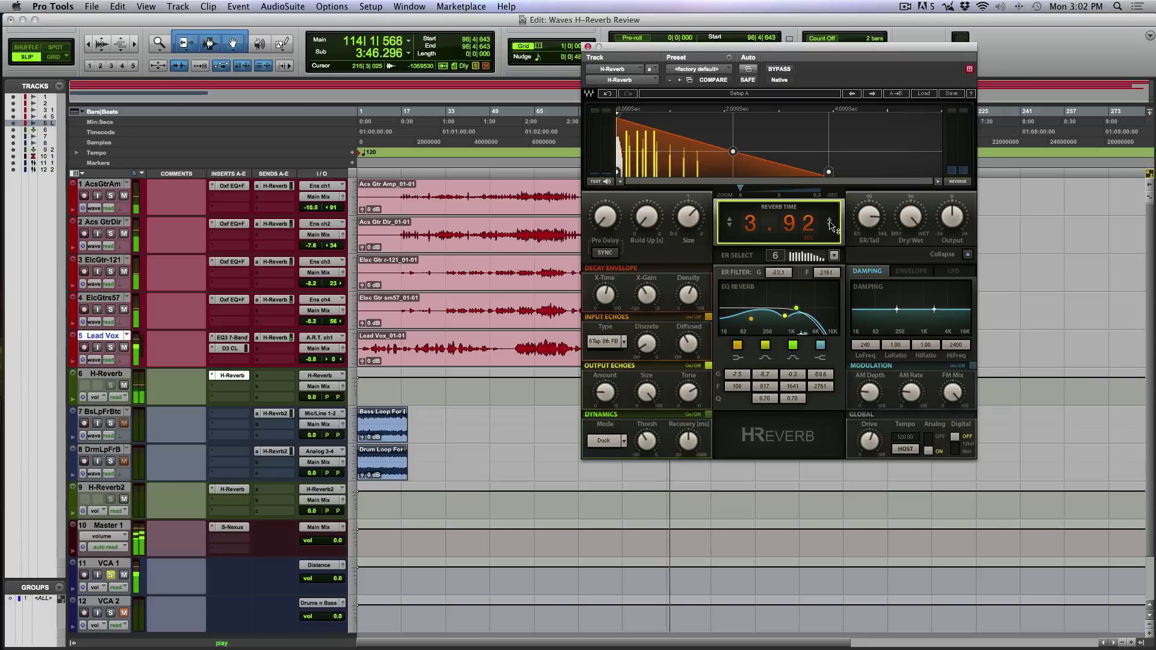
pyautogui.press('space')
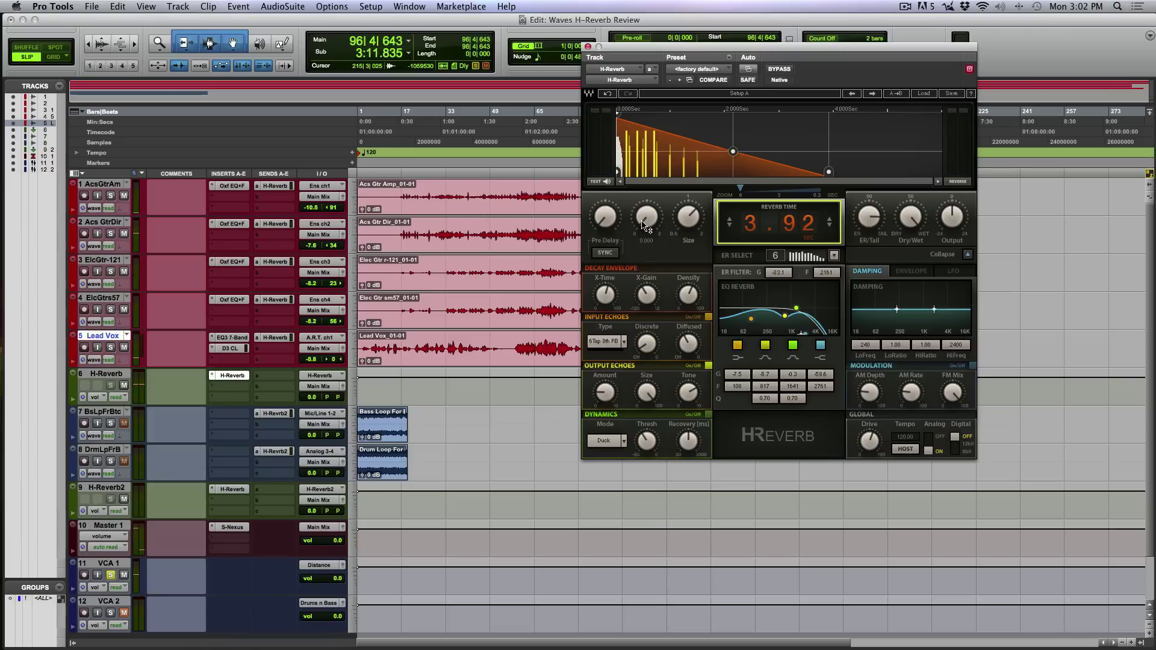
pyautogui.click(909, 273)
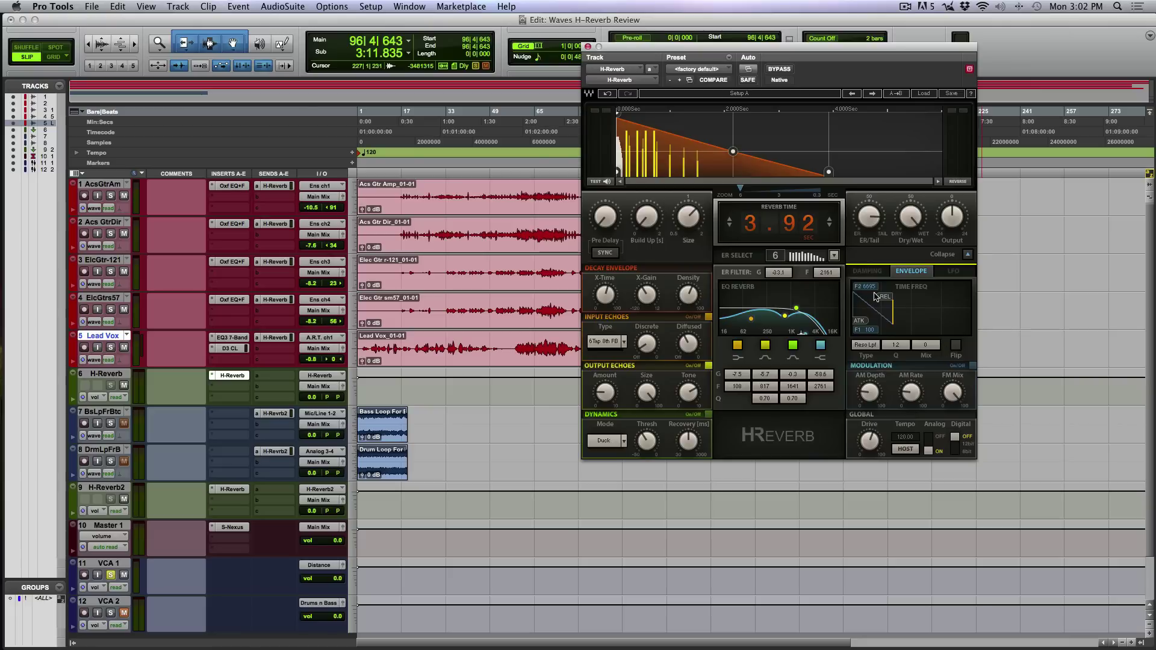
# Lengthen the damping envelope's attack, reshape its release, and start playback.
pyautogui.moveTo(887, 300)
pyautogui.moveTo(885, 297); pyautogui.dragTo(929, 298)
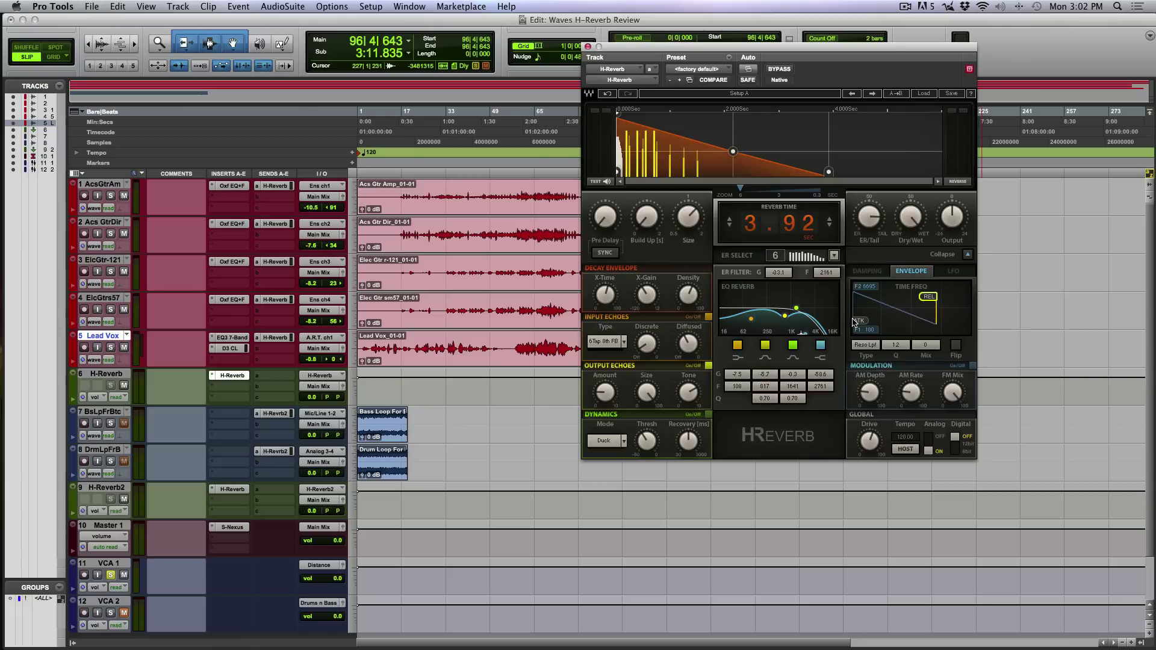
pyautogui.moveTo(852, 292); pyautogui.dragTo(869, 293)
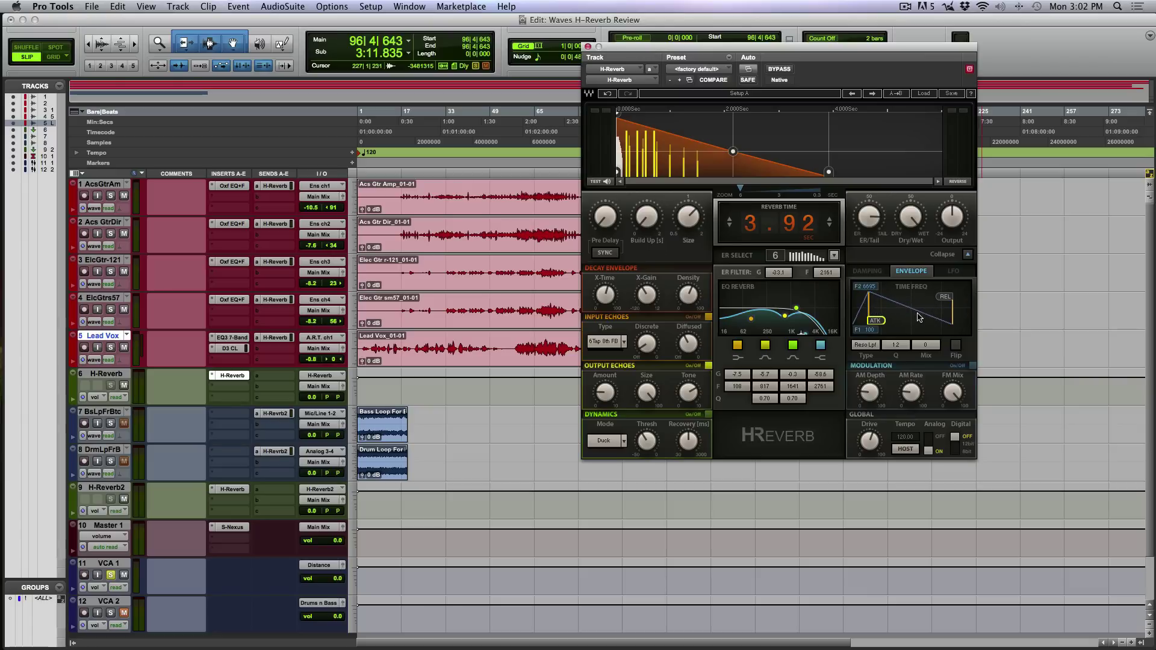
pyautogui.moveTo(945, 298); pyautogui.dragTo(930, 299)
pyautogui.click(926, 346)
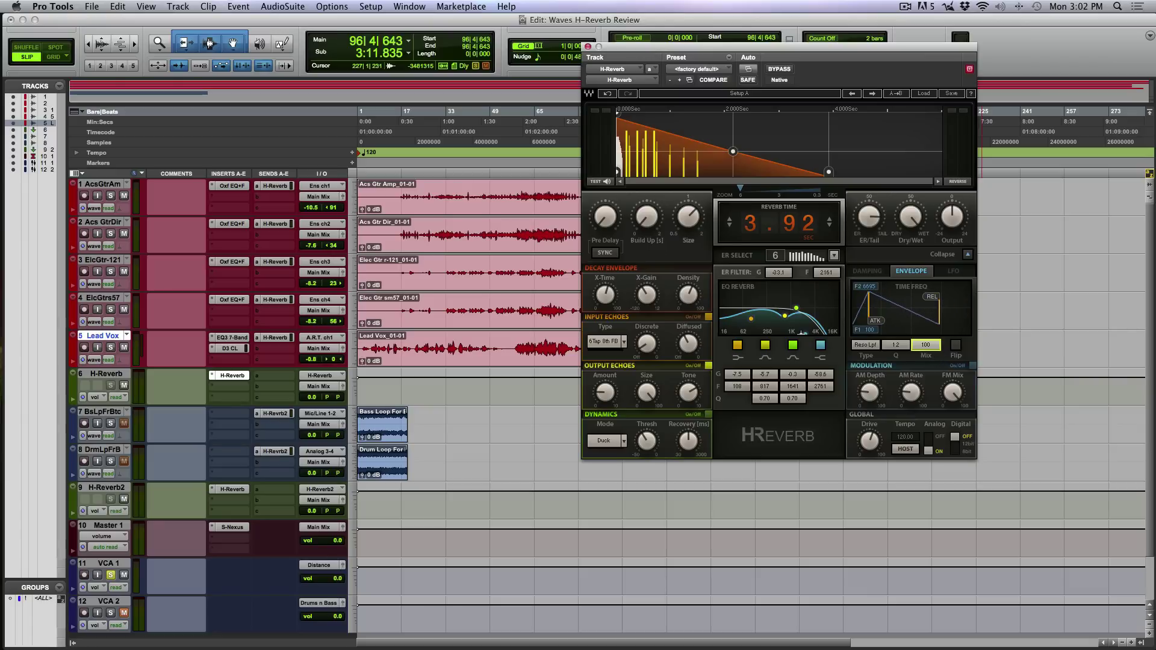
pyautogui.press('space')
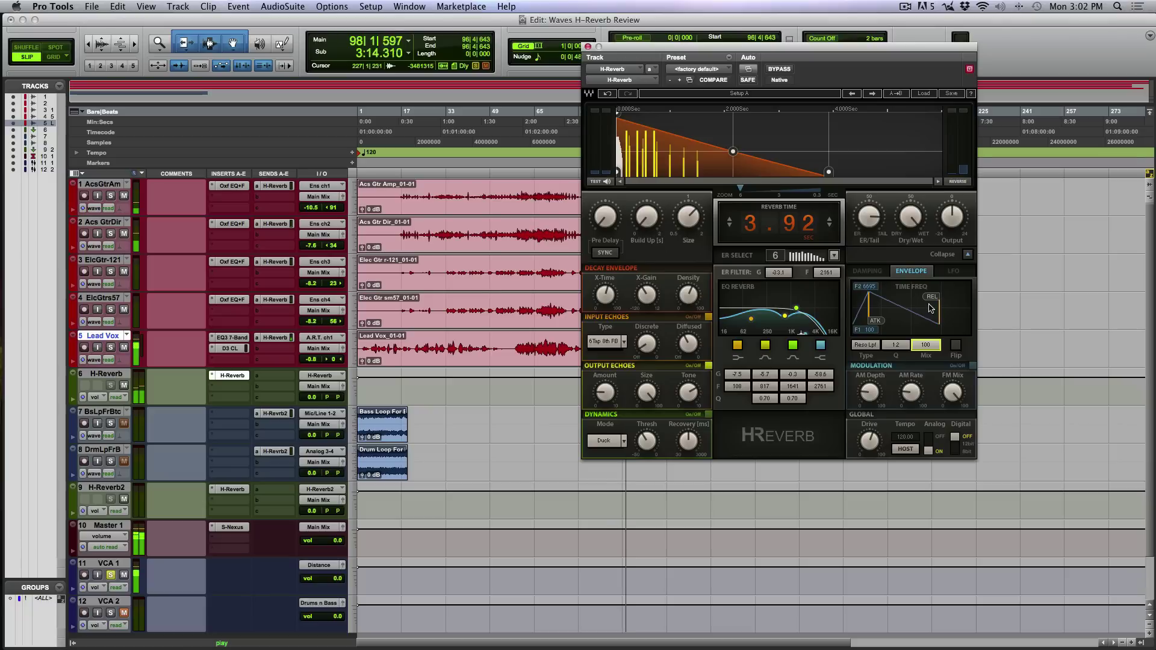
# Refine attack and release while playing, then set envelope Q to 3.0 and Mix to 2.
pyautogui.moveTo(931, 297); pyautogui.dragTo(950, 297)
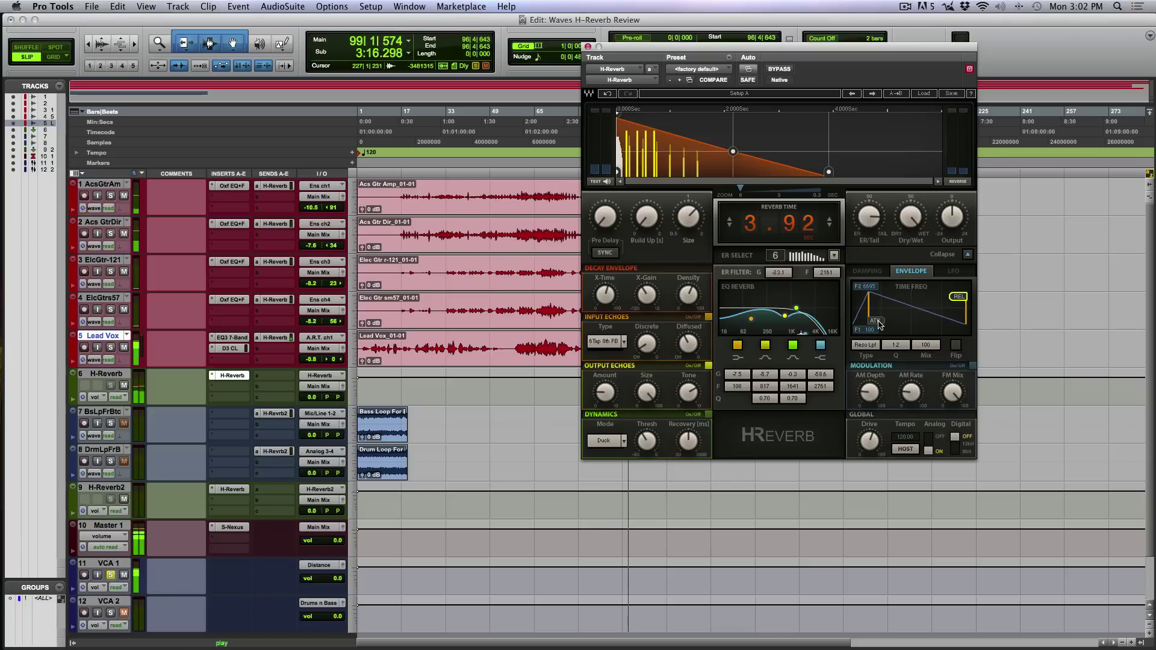
pyautogui.moveTo(874, 321)
pyautogui.mouseDown()
pyautogui.moveTo(911, 323)
pyautogui.moveTo(866, 322)
pyautogui.mouseUp()
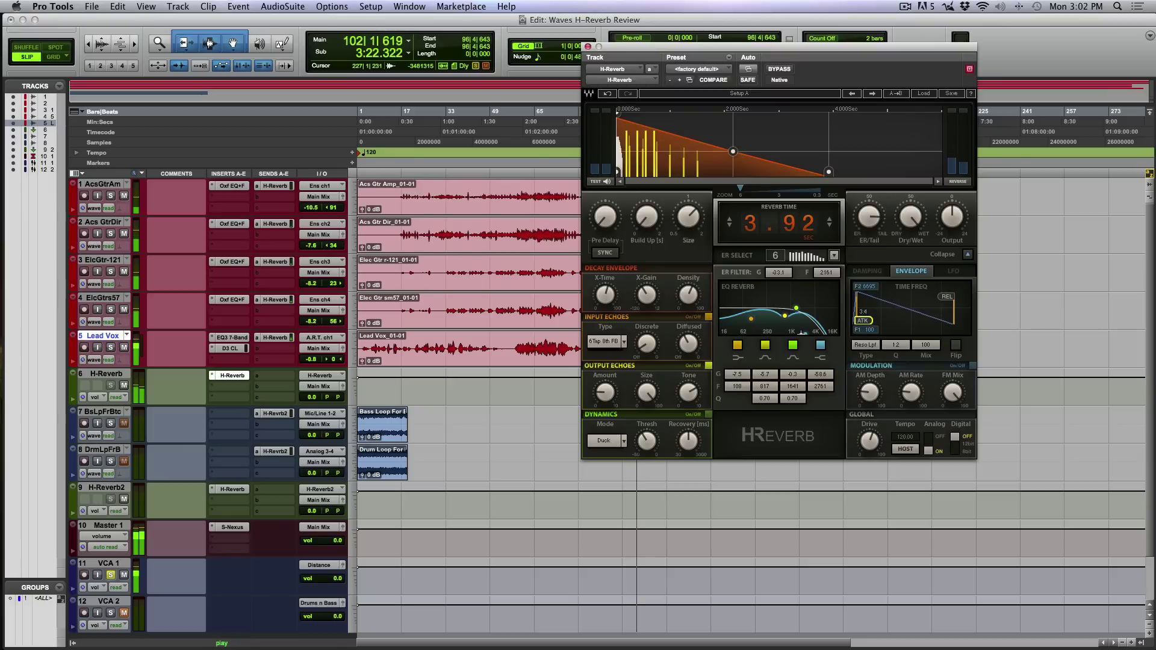
pyautogui.moveTo(950, 298)
pyautogui.mouseDown()
pyautogui.moveTo(977, 304)
pyautogui.moveTo(917, 297)
pyautogui.mouseUp()
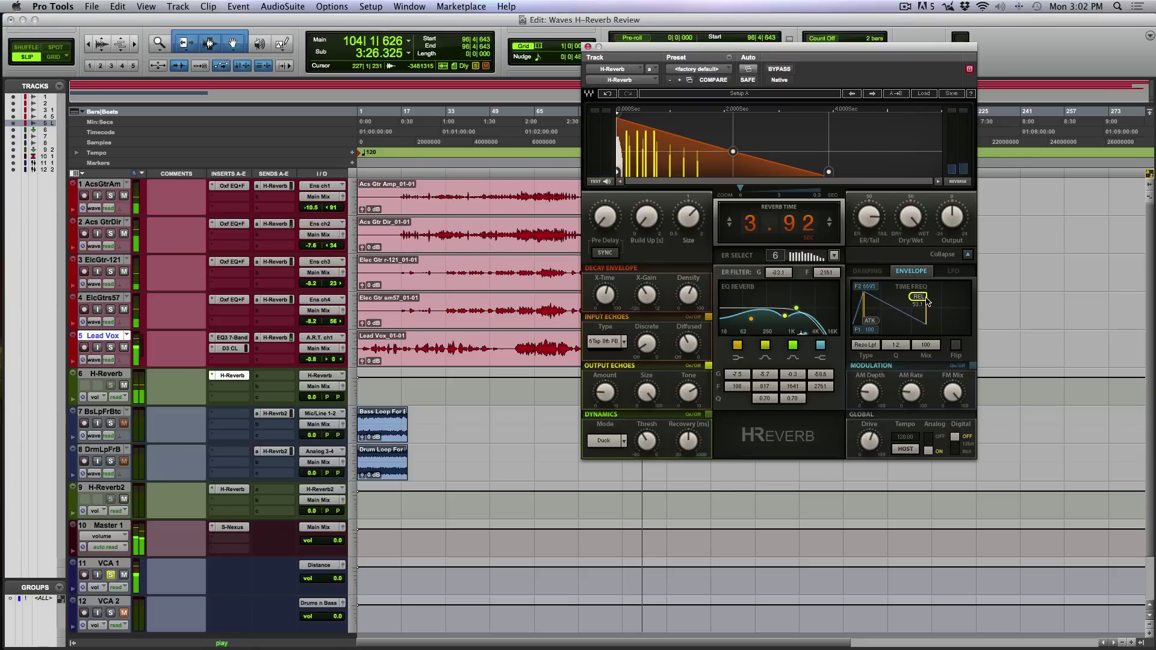
pyautogui.press('space')
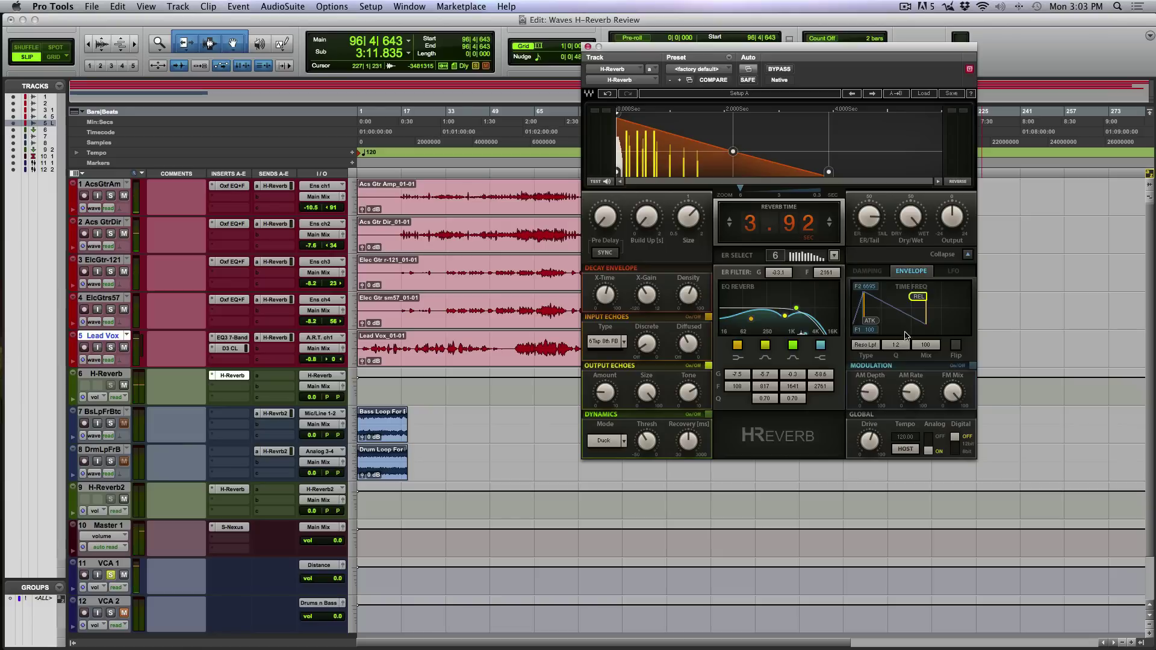
pyautogui.moveTo(896, 343); pyautogui.dragTo(896, 334)
pyautogui.moveTo(925, 344); pyautogui.dragTo(925, 370)
# Switch damping modulation to the LFO, turn Sync off, and raise the rate.
pyautogui.click(954, 272)
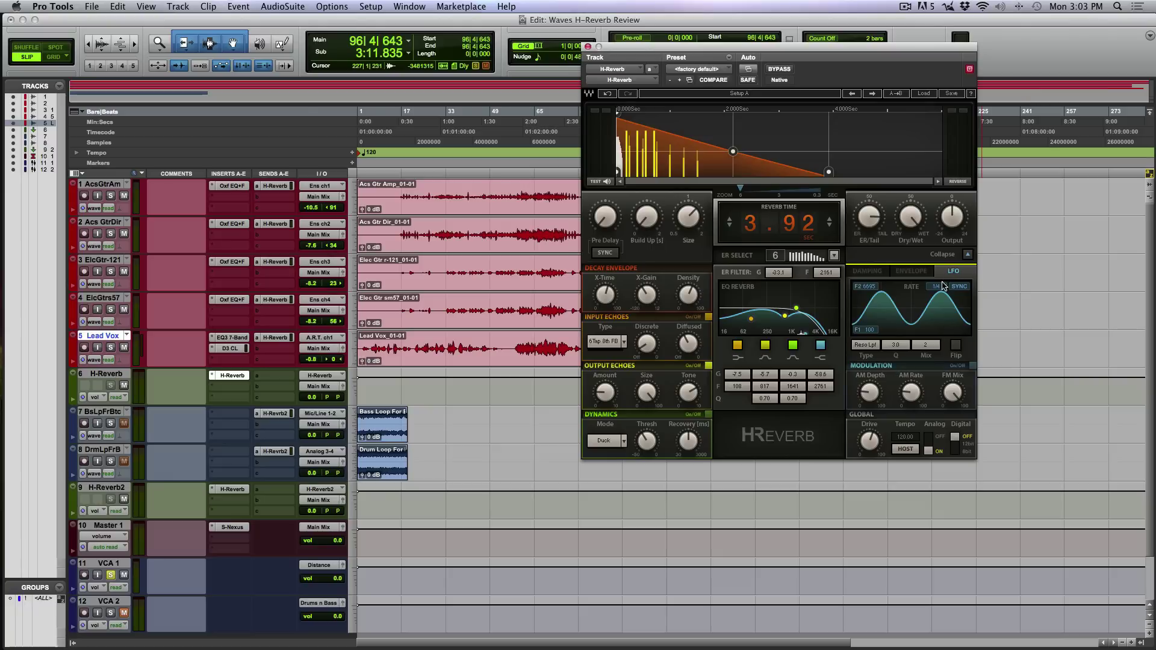
pyautogui.moveTo(939, 292)
pyautogui.mouseDown()
pyautogui.moveTo(940, 325)
pyautogui.moveTo(935, 289)
pyautogui.moveTo(956, 286)
pyautogui.mouseUp()
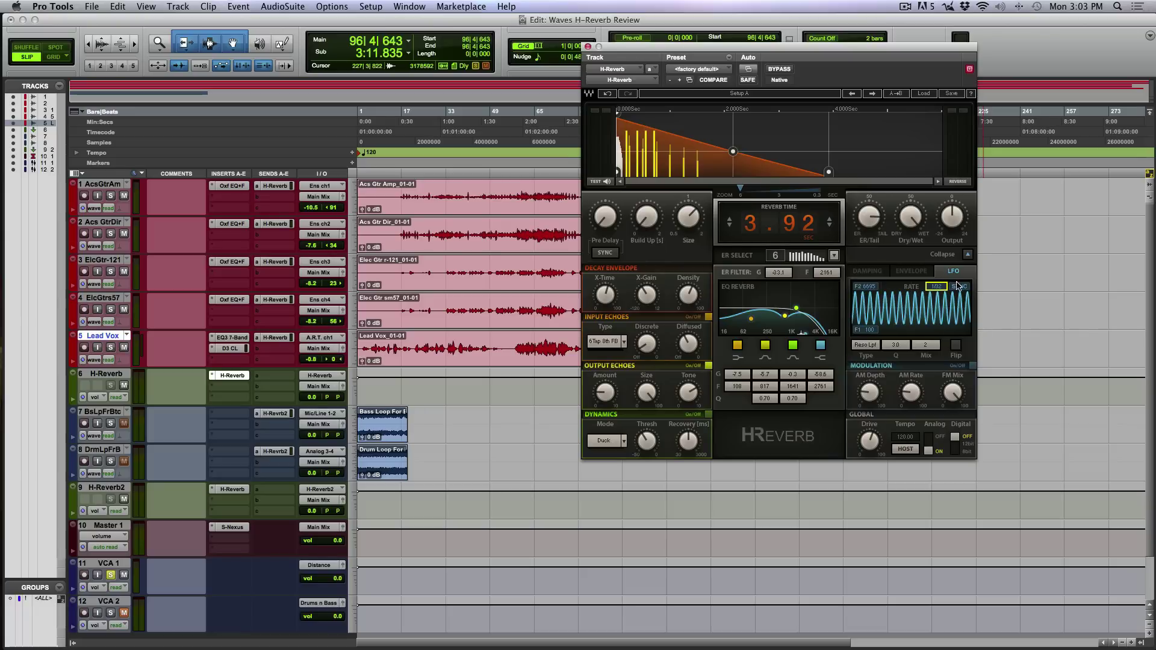
pyautogui.click(958, 290)
pyautogui.moveTo(938, 294)
pyautogui.mouseDown()
pyautogui.moveTo(937, 338)
pyautogui.moveTo(928, 326)
pyautogui.mouseUp()
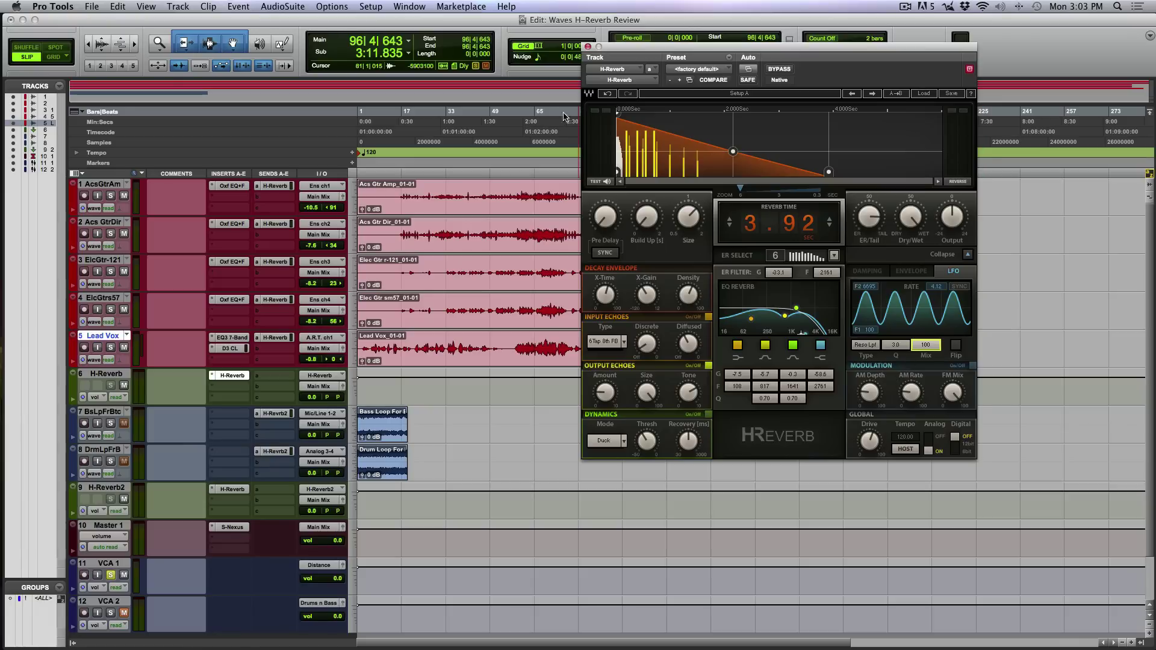
# Audition LFO rates from 20.00 down to 13.90 with Lead Vox soloed, then stop.
pyautogui.press('space')
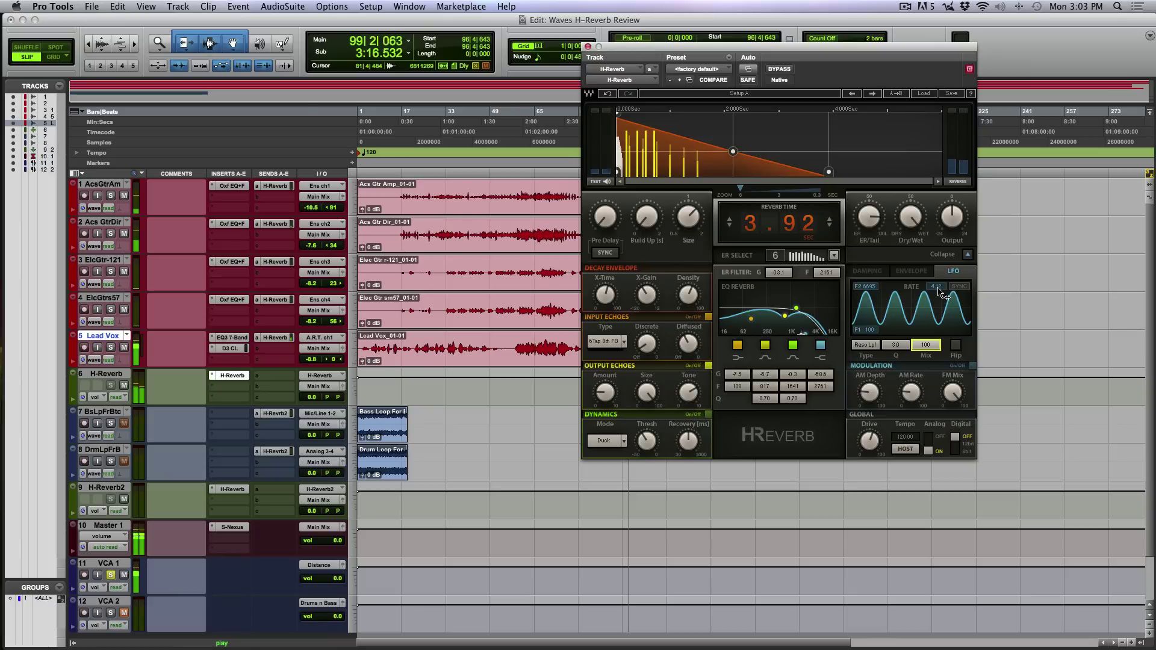
pyautogui.moveTo(939, 292); pyautogui.dragTo(940, 199)
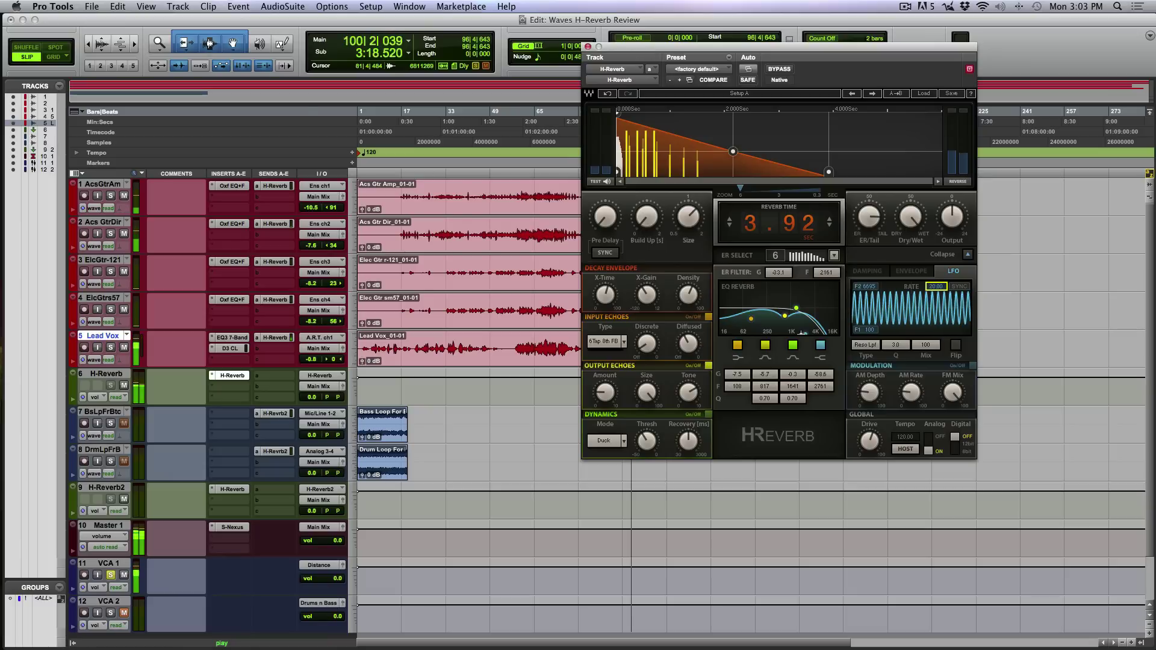
pyautogui.moveTo(937, 287); pyautogui.dragTo(936, 348)
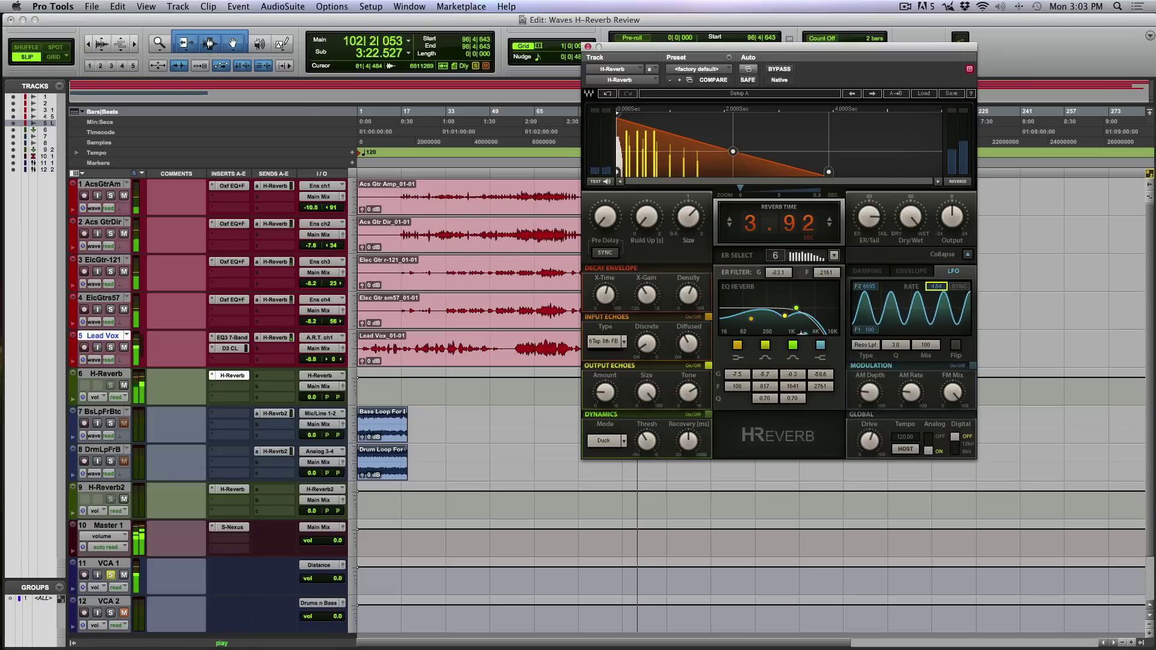
pyautogui.click(110, 348)
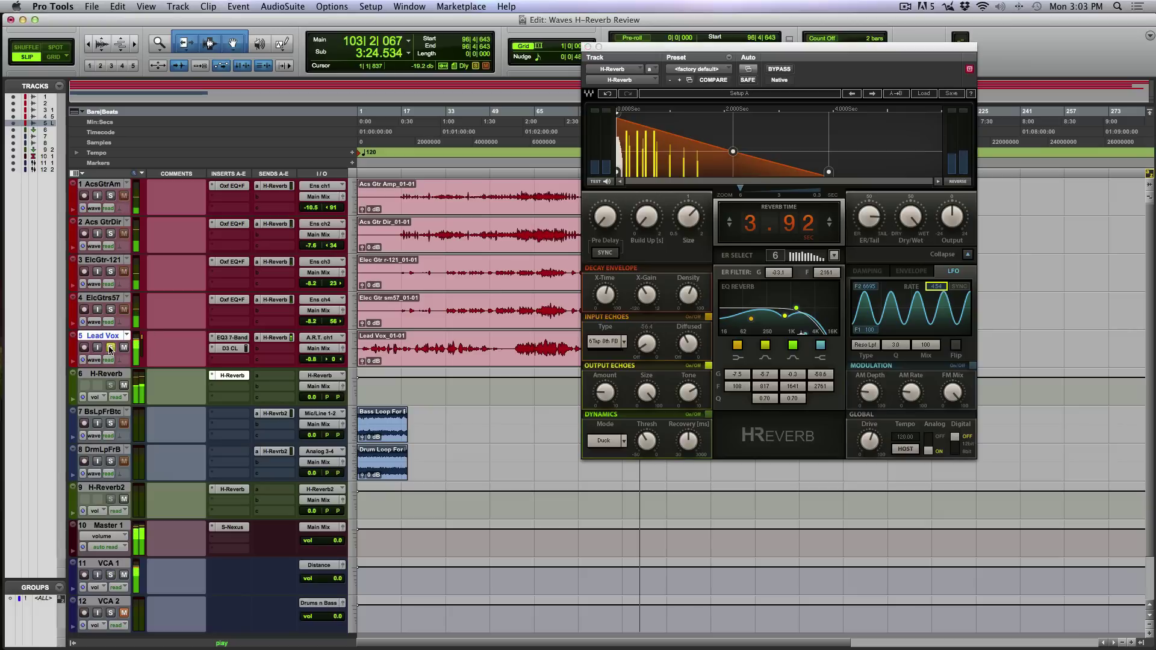
pyautogui.press('space')
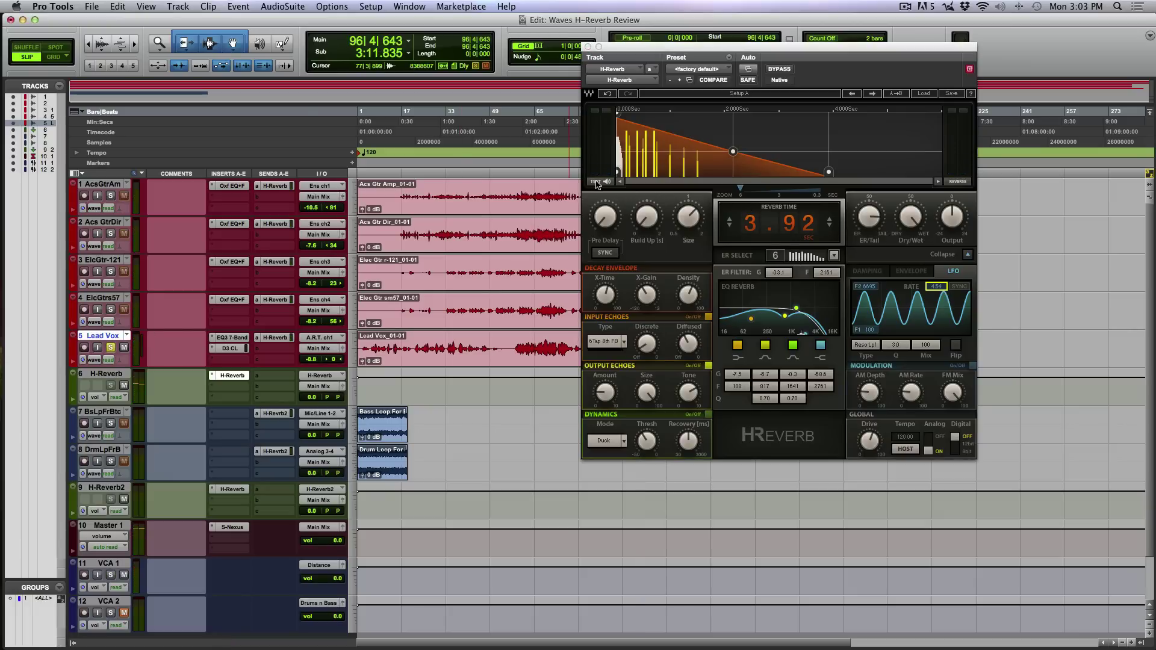
pyautogui.click(599, 185)
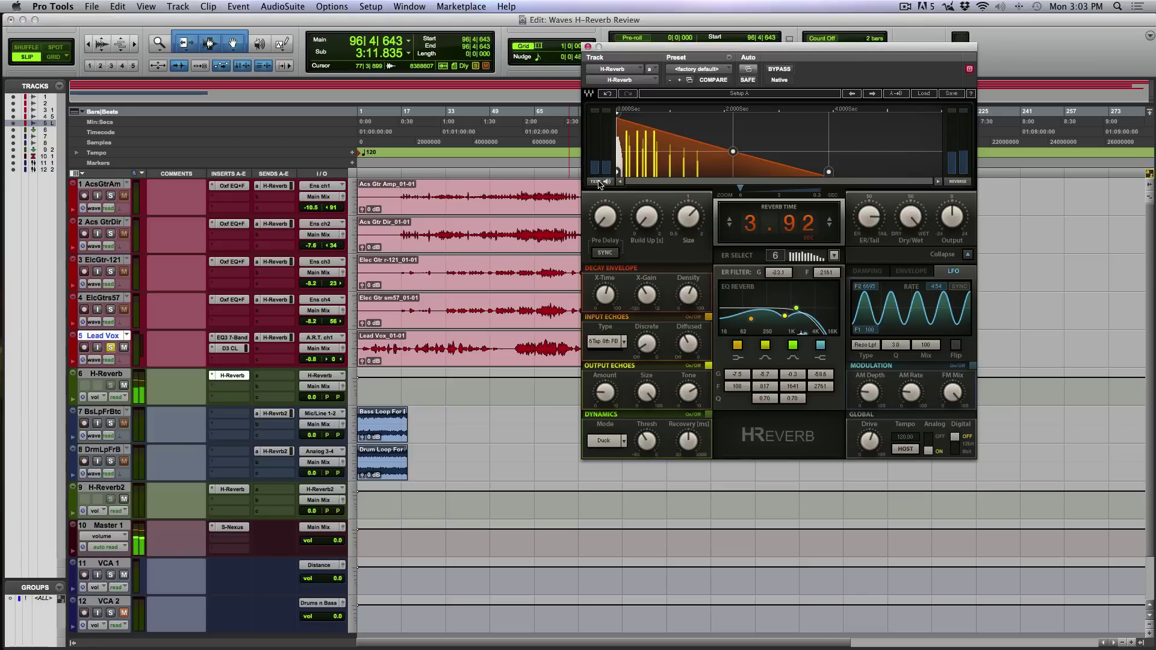
# Set the LFO rate to 14.02, nudge Q up, keep Reso Lpf, and flip the LFO.
pyautogui.moveTo(937, 286); pyautogui.dragTo(568, 158)
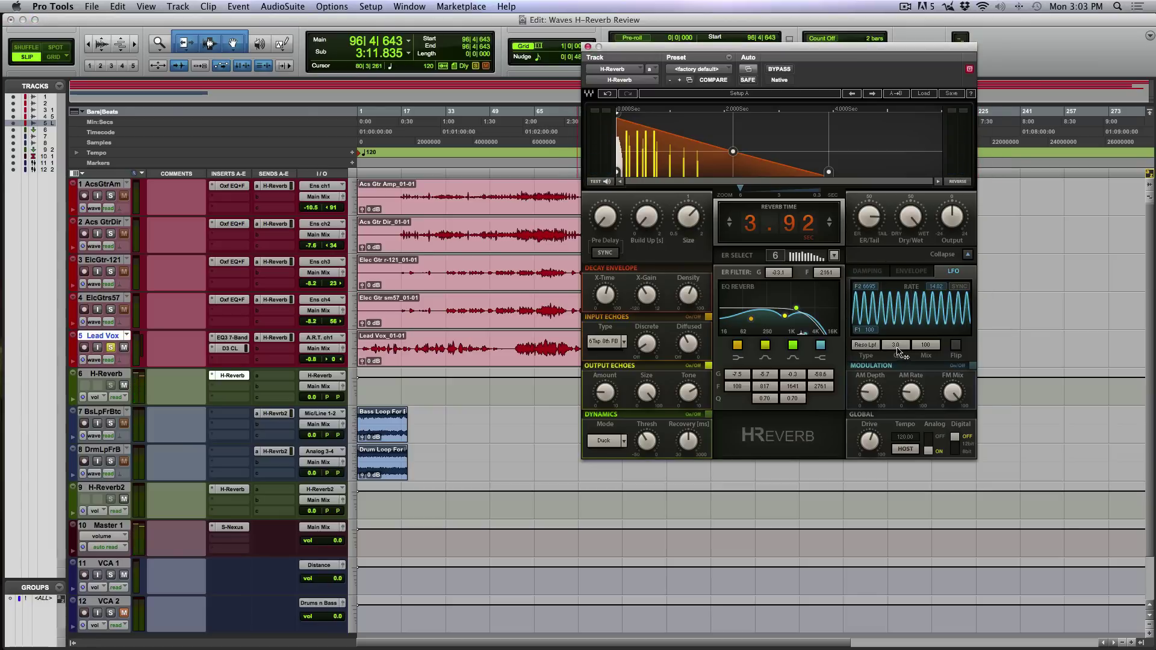
pyautogui.moveTo(894, 345); pyautogui.dragTo(894, 342)
pyautogui.click(866, 347)
pyautogui.click(867, 348)
pyautogui.click(955, 345)
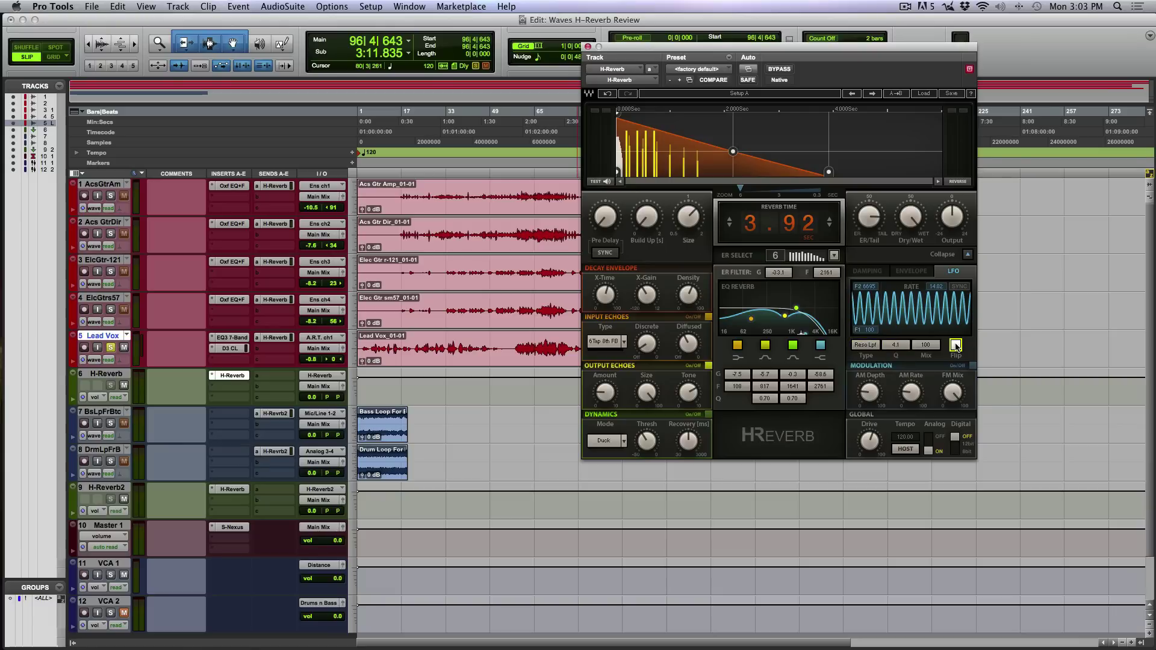
# Turn the LFO Mix down to 0 while auditioning playback.
pyautogui.click(918, 347)
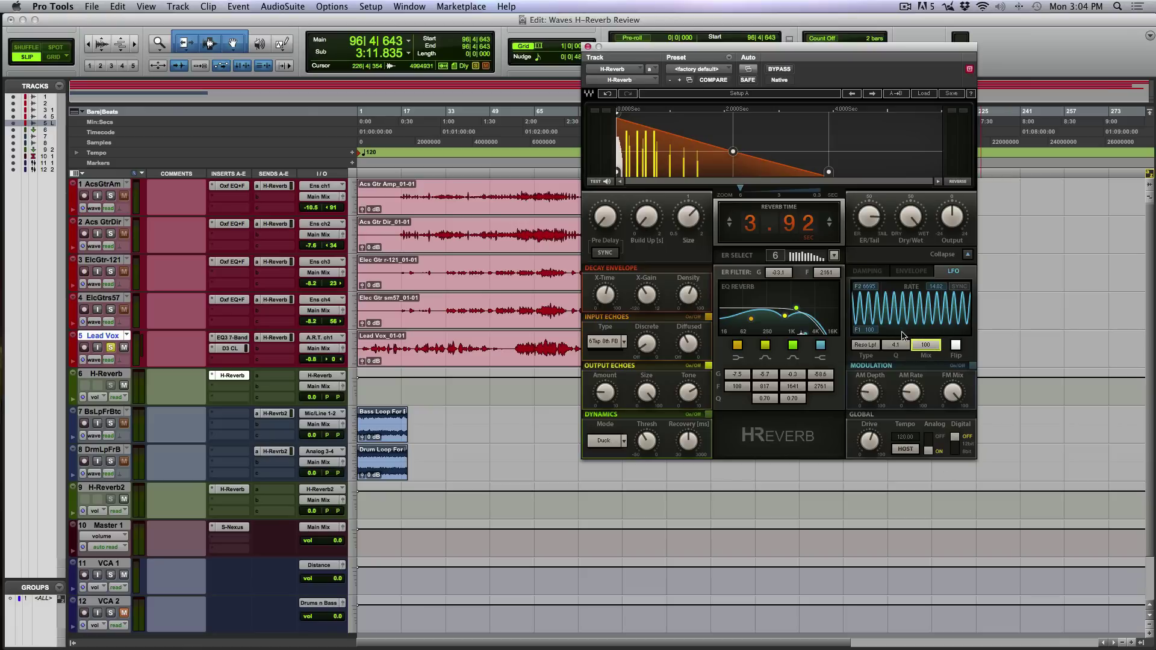
pyautogui.press('space')
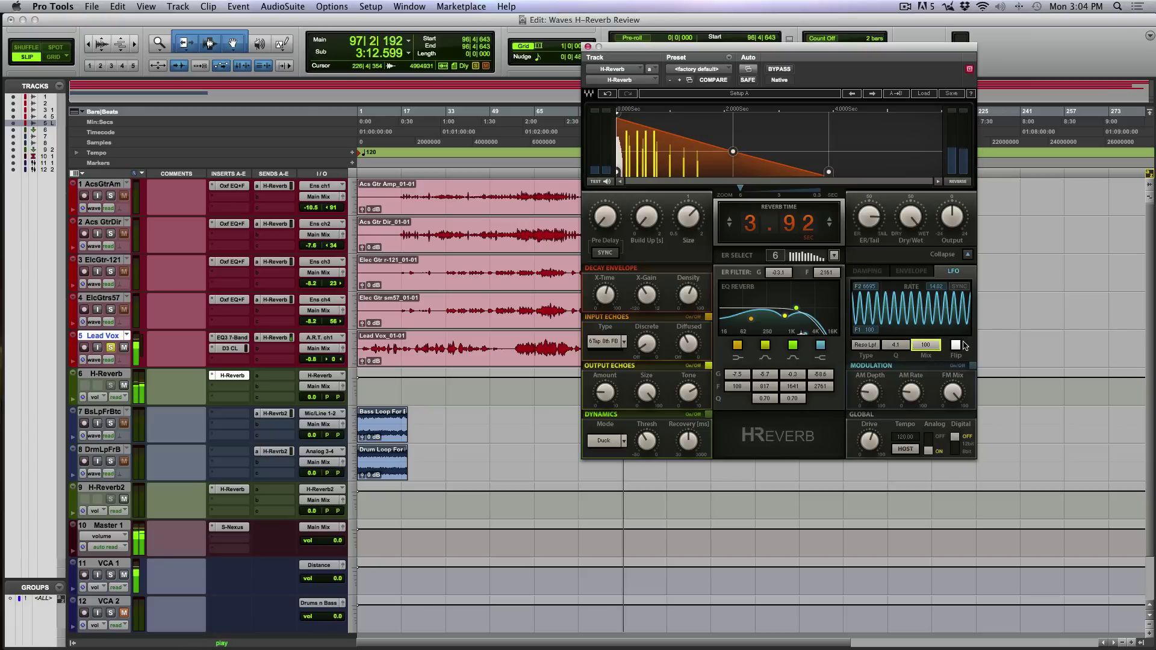
pyautogui.moveTo(926, 345); pyautogui.dragTo(930, 352)
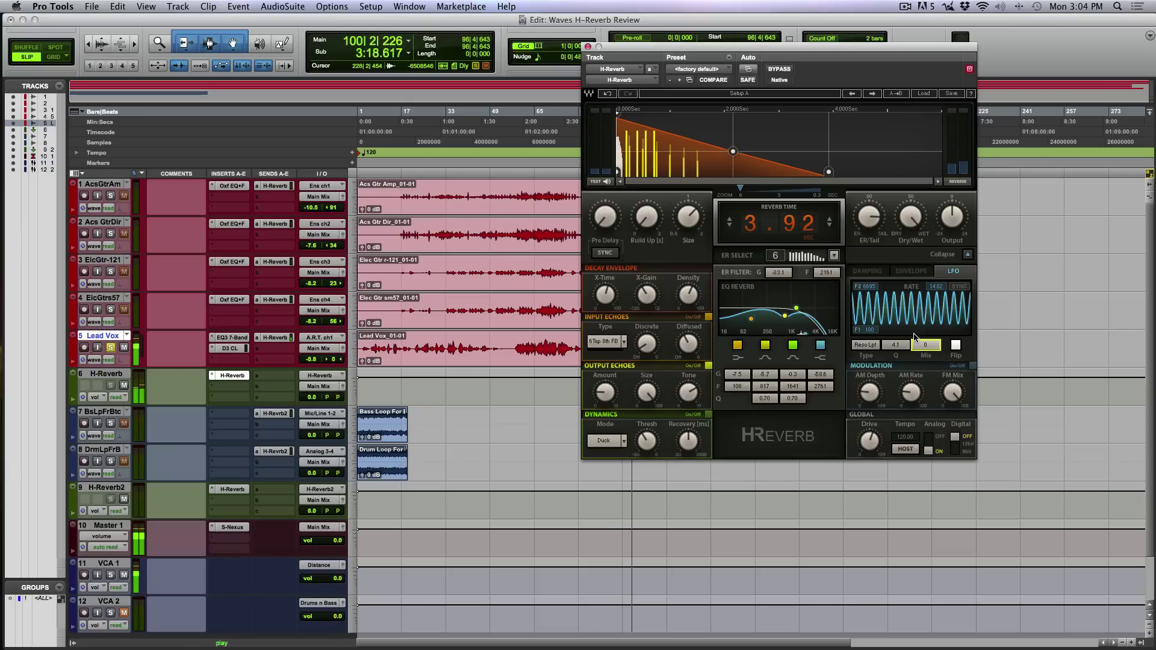
pyautogui.press('space')
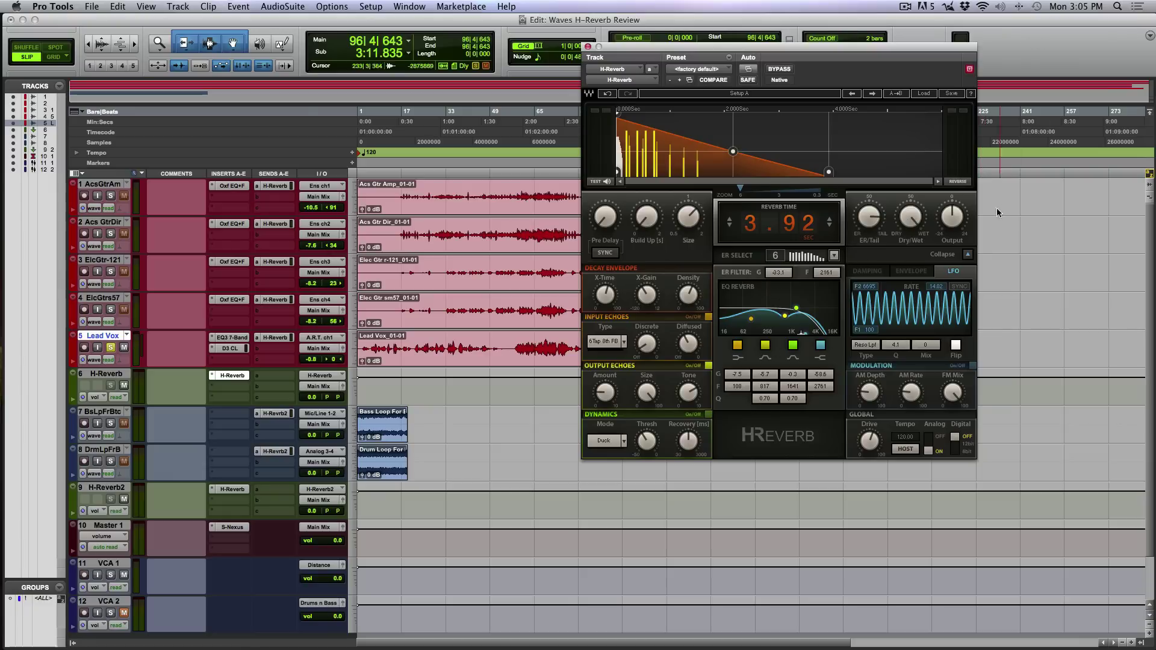
# Collapse the first H-Reverb, select the Bass Loop clip, and change which VCA groups are muted.
pyautogui.click(967, 257)
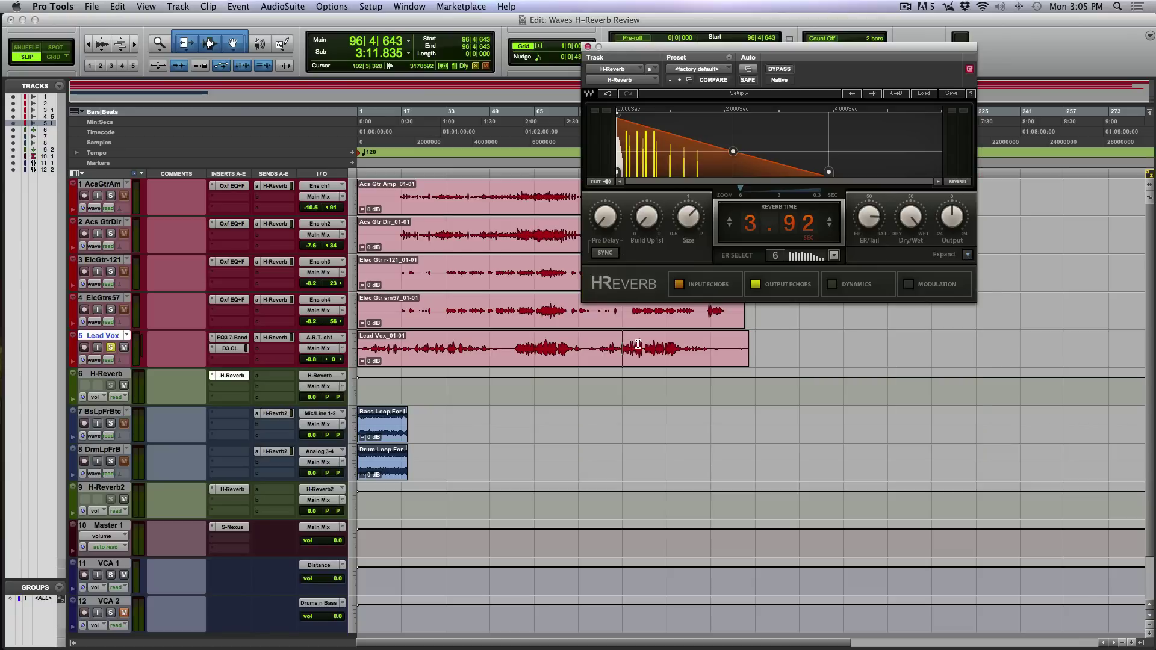
pyautogui.click(110, 348)
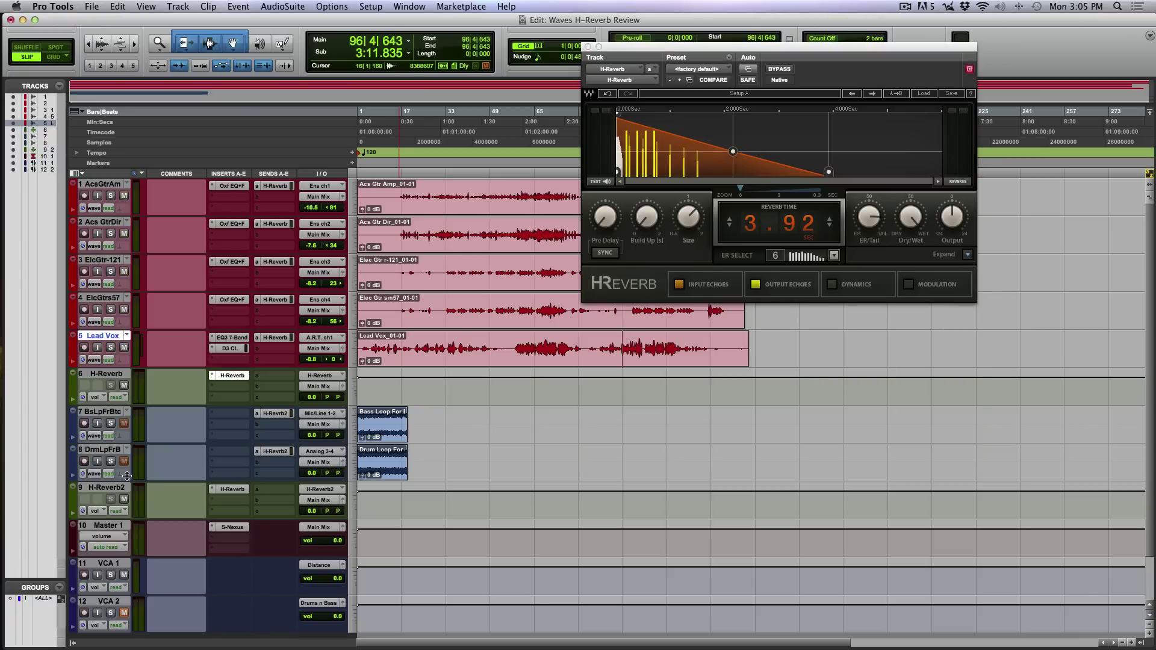
pyautogui.click(394, 436)
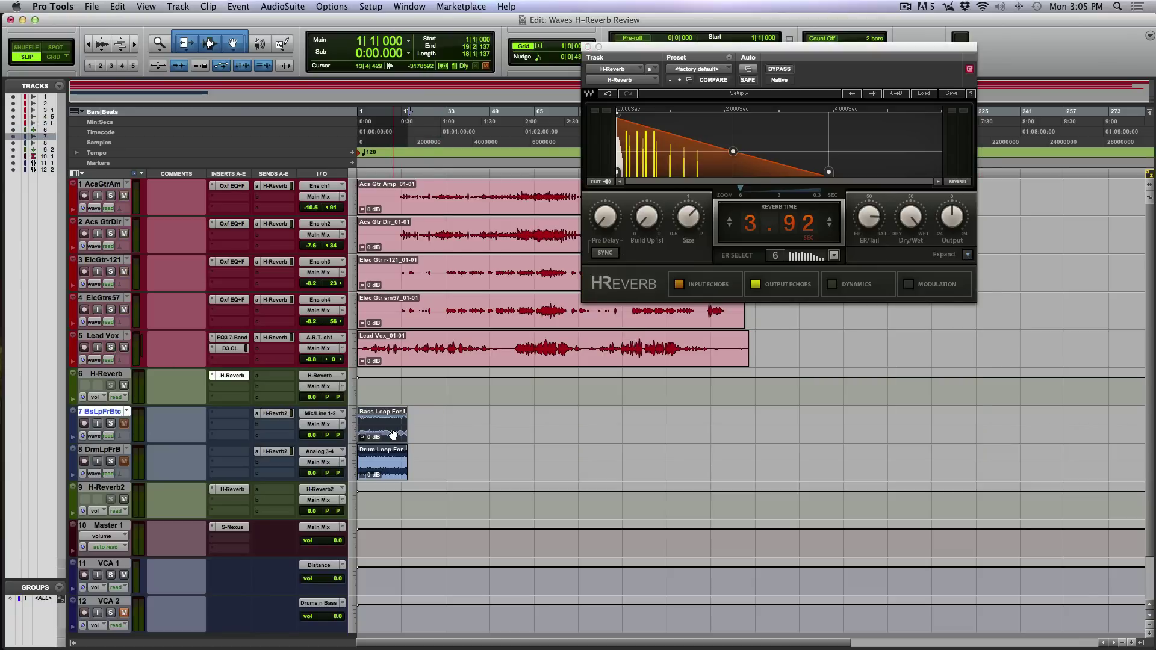
pyautogui.click(124, 613)
pyautogui.click(124, 575)
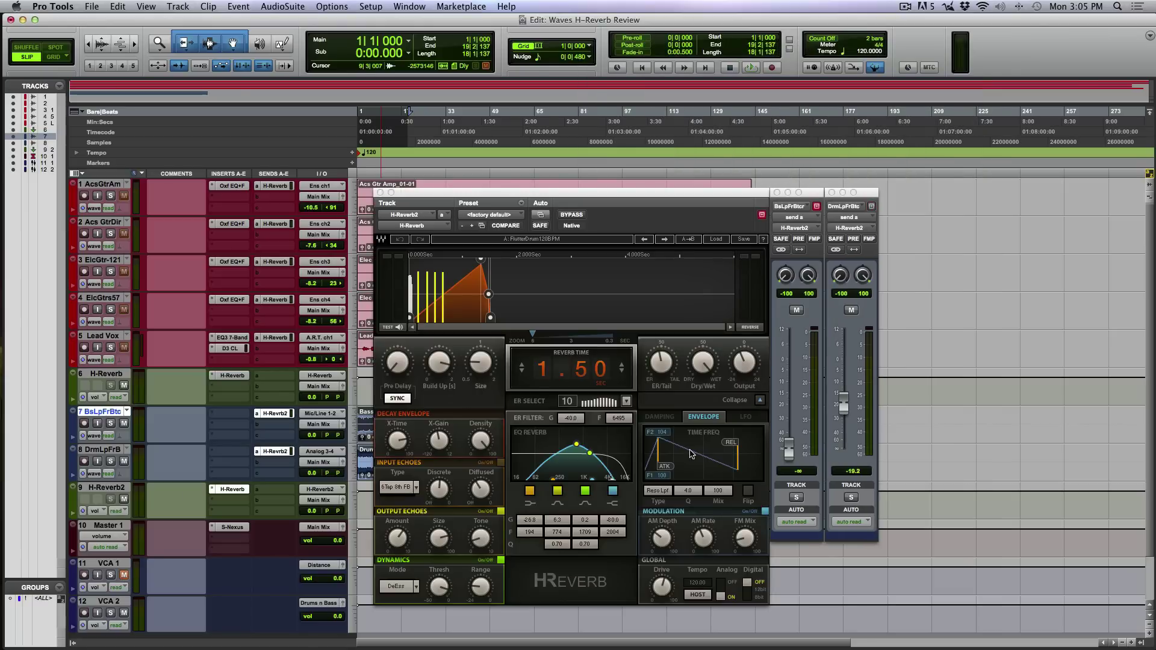
# Load the <factory default> preset, then play the loops with the drum loop send dipped and restored.
pyautogui.click(511, 218)
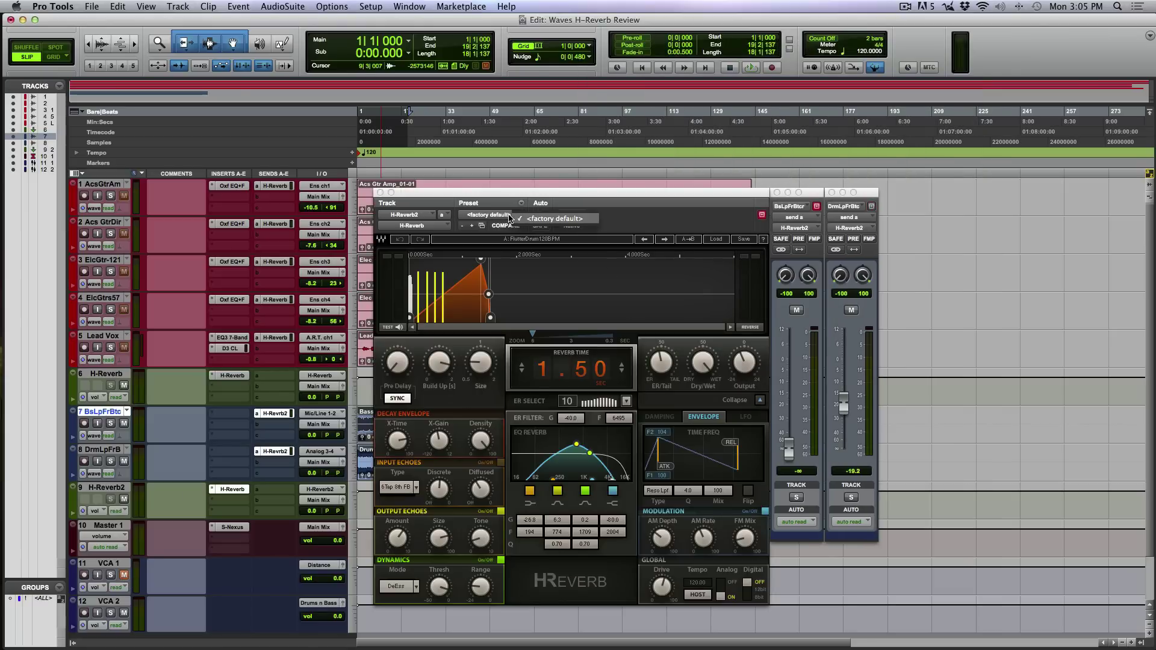
pyautogui.click(562, 220)
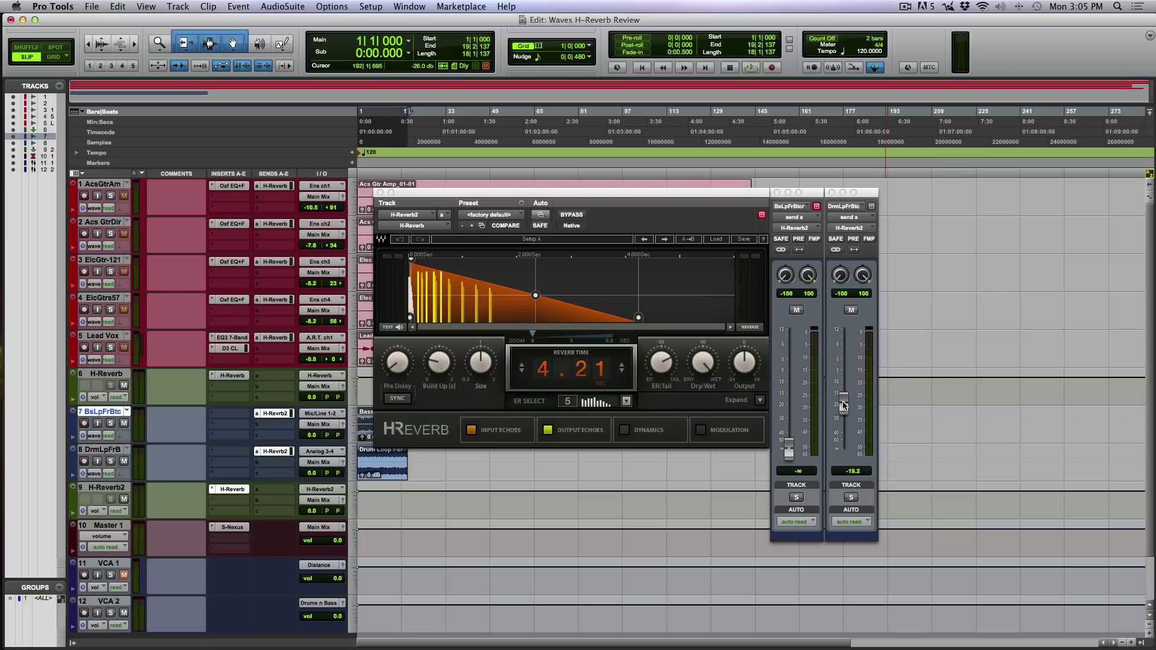
pyautogui.keyDown('alt'); pyautogui.click(841, 405); pyautogui.keyUp('alt')
pyautogui.moveTo(652, 197); pyautogui.dragTo(644, 45)
pyautogui.press('space')
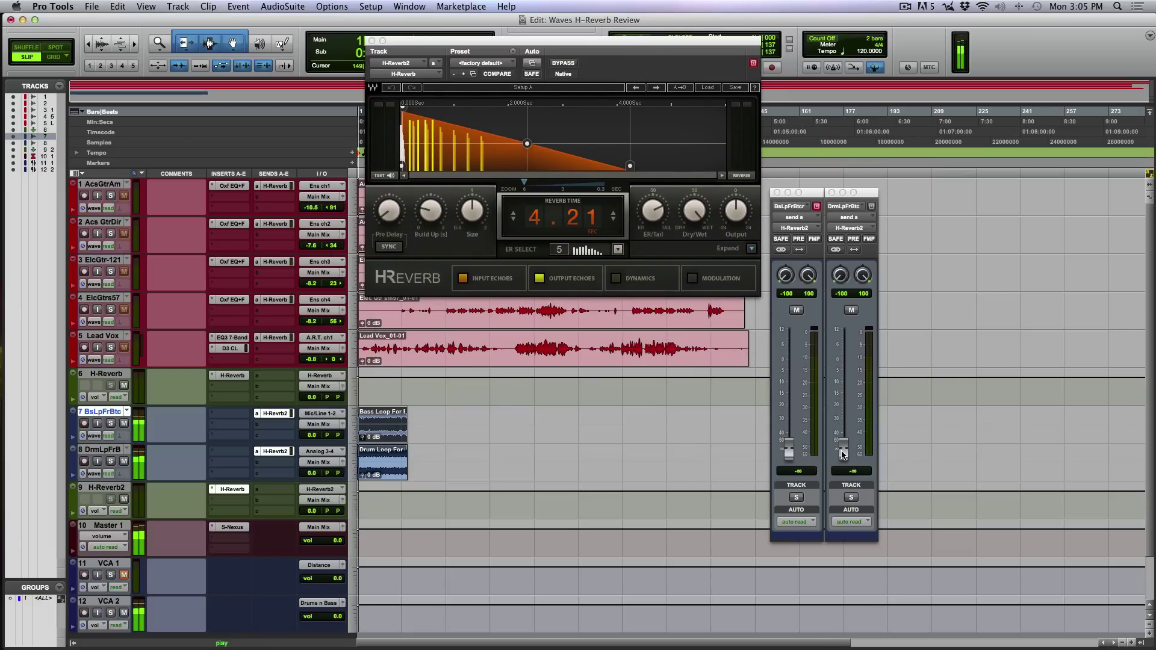
pyautogui.moveTo(844, 453); pyautogui.dragTo(848, 405)
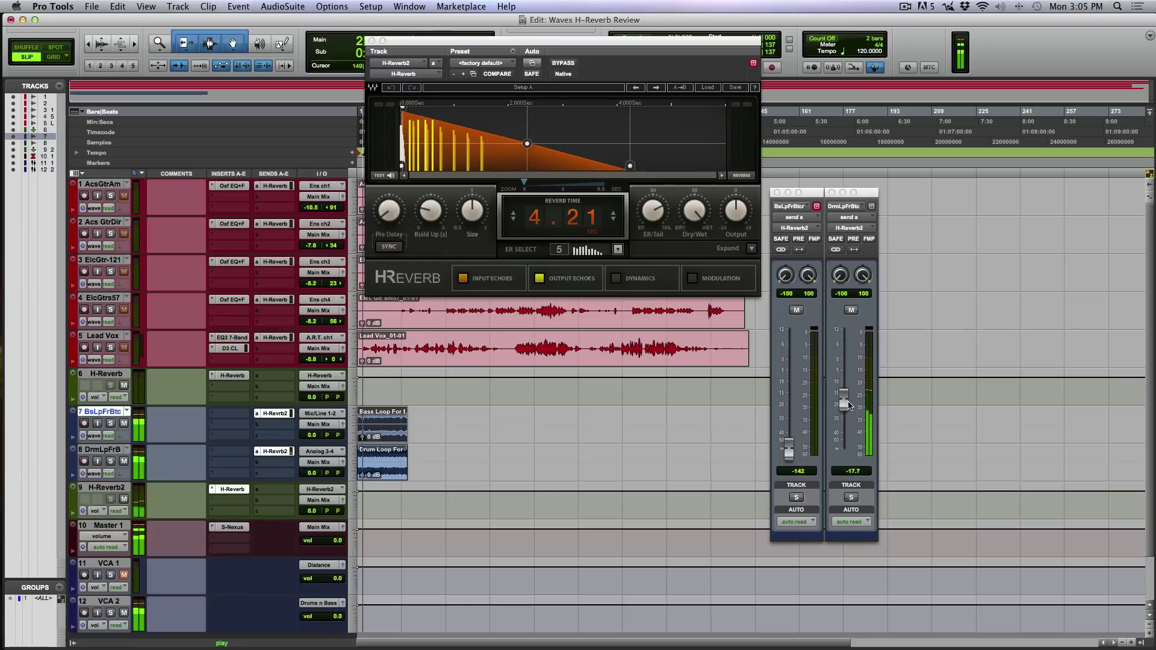
# Expand H-Reverb, flatten damping, disable input and output echoes, enable Dynamics, and play.
pyautogui.click(751, 247)
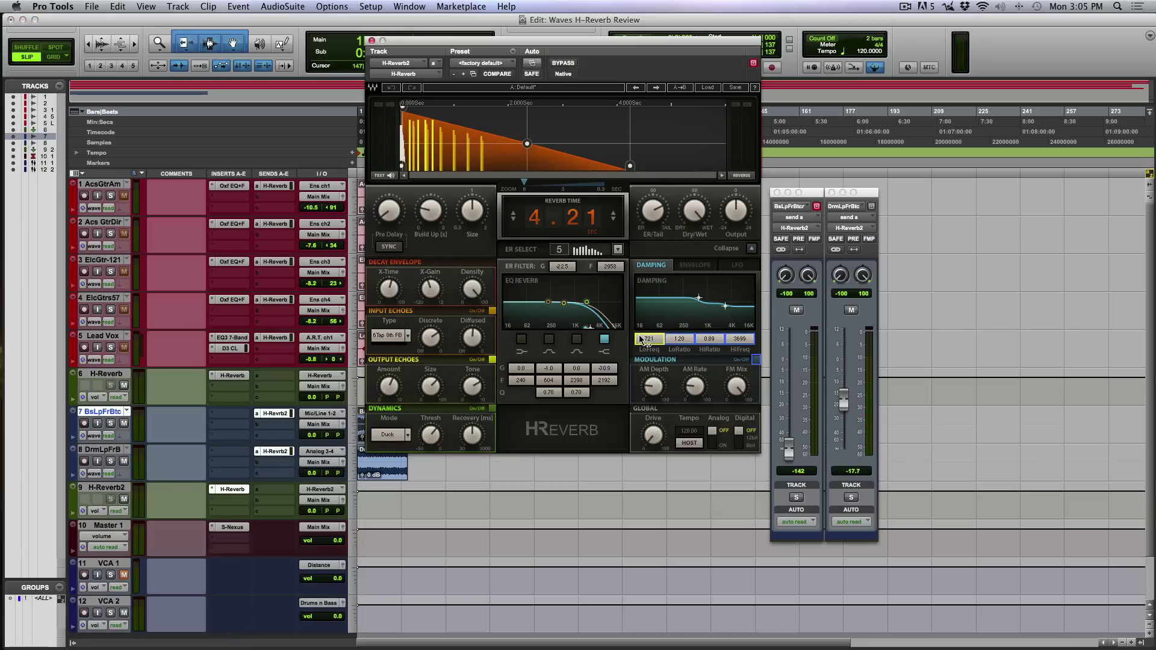
pyautogui.keyDown('alt'); pyautogui.click(640, 338); pyautogui.keyUp('alt')
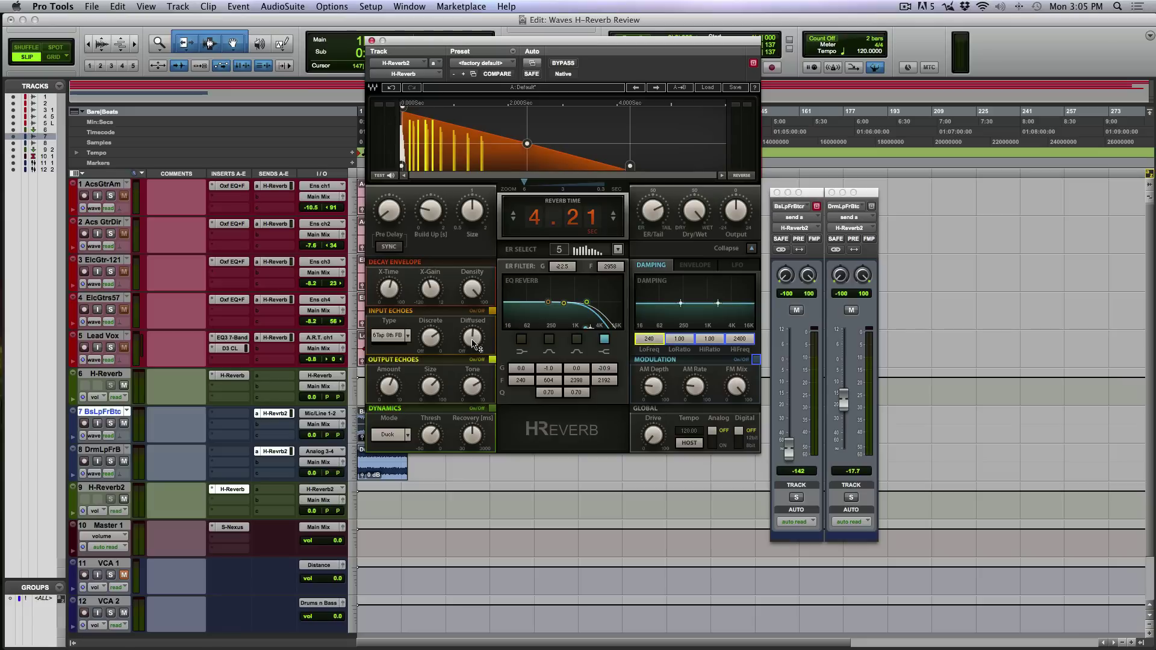
pyautogui.click(492, 310)
pyautogui.click(492, 361)
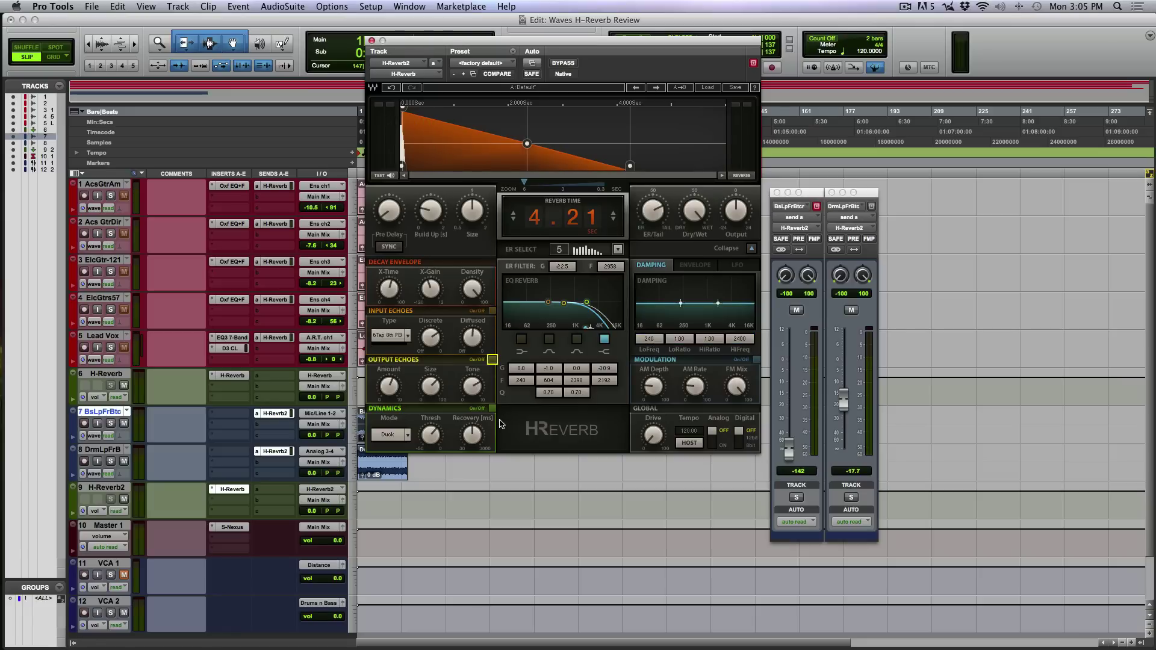
pyautogui.click(492, 410)
pyautogui.press('space')
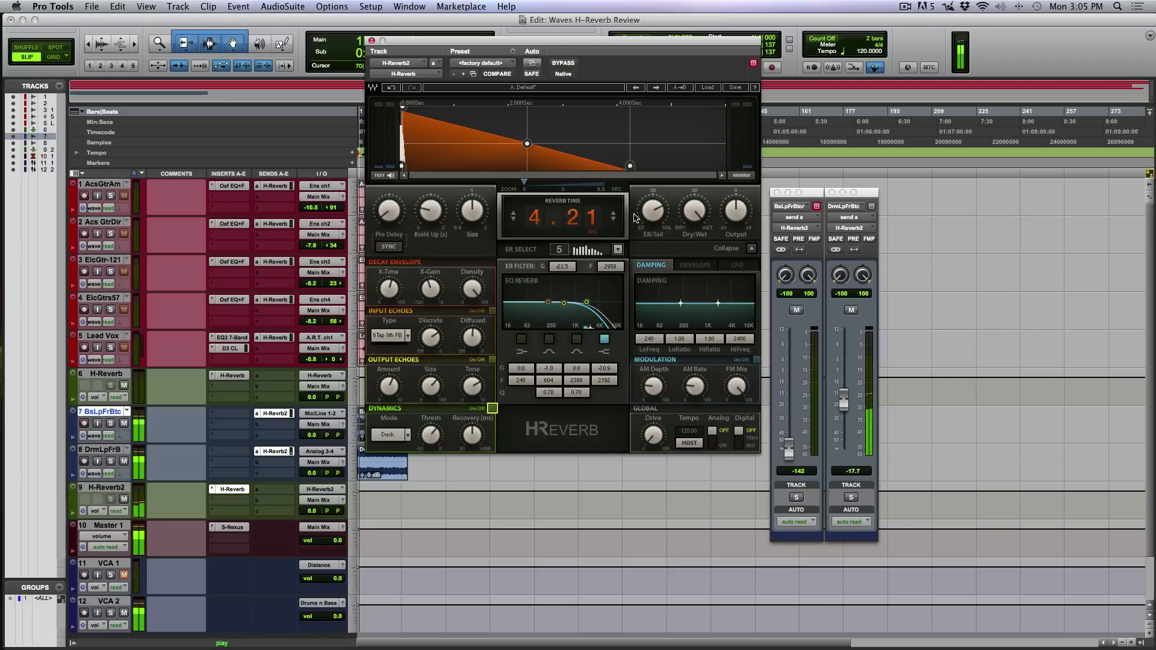
pyautogui.click(652, 211)
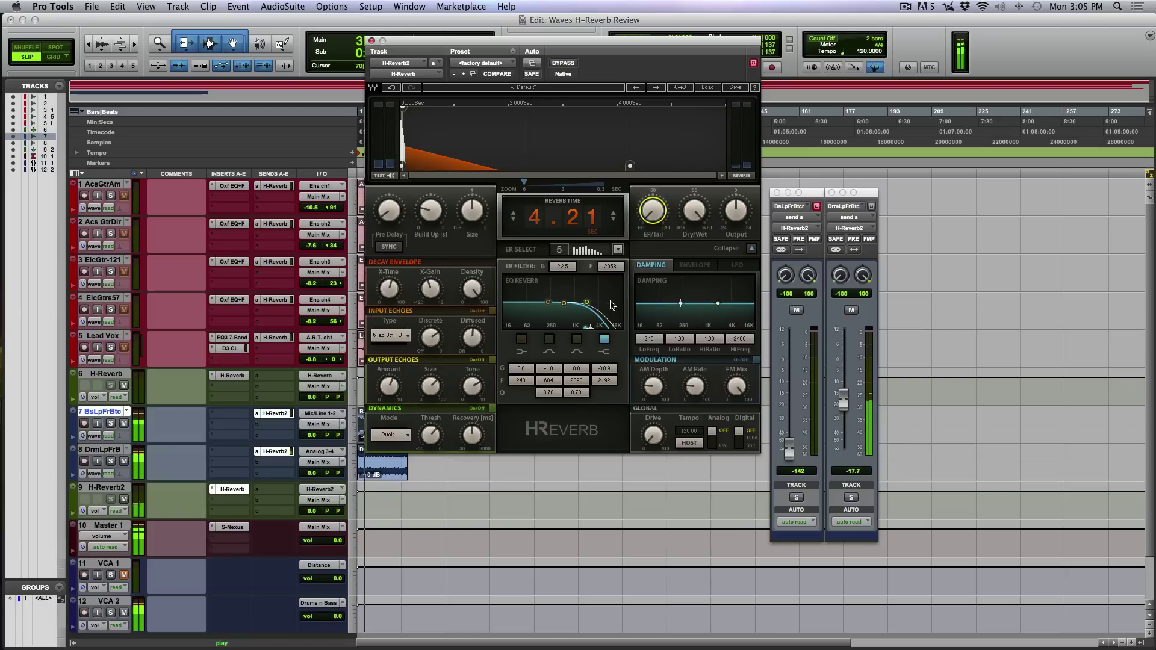
# Audition early-reflection patterns 7, 8, 9 and 5, finally keeping pattern 7.
pyautogui.click(620, 251)
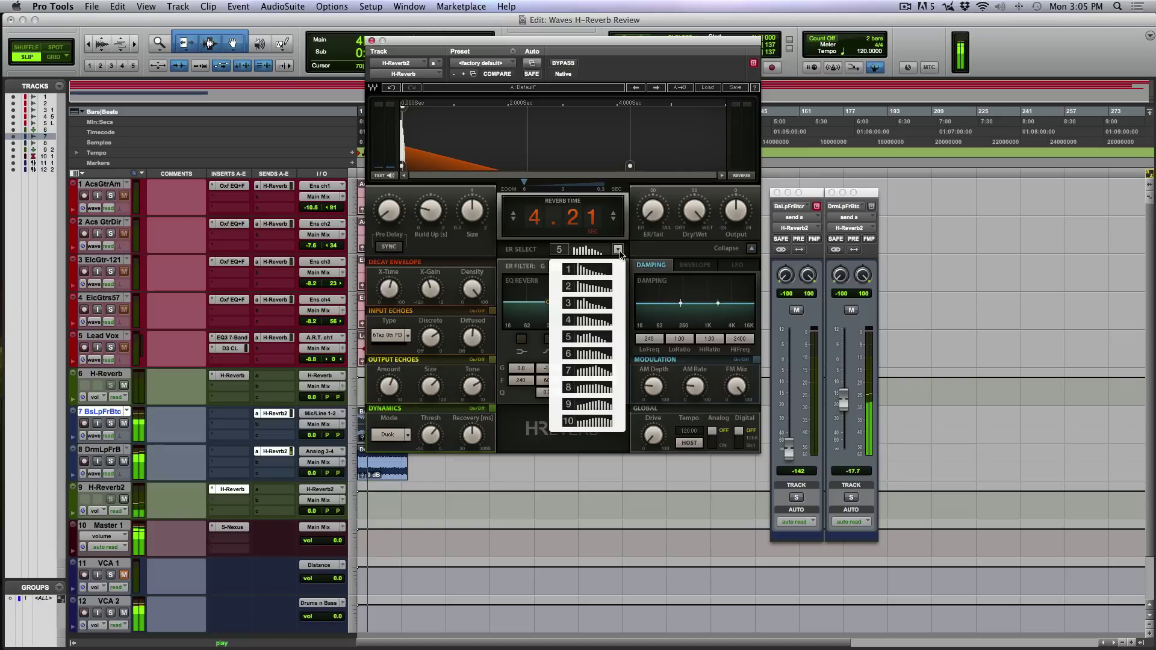
pyautogui.click(587, 382)
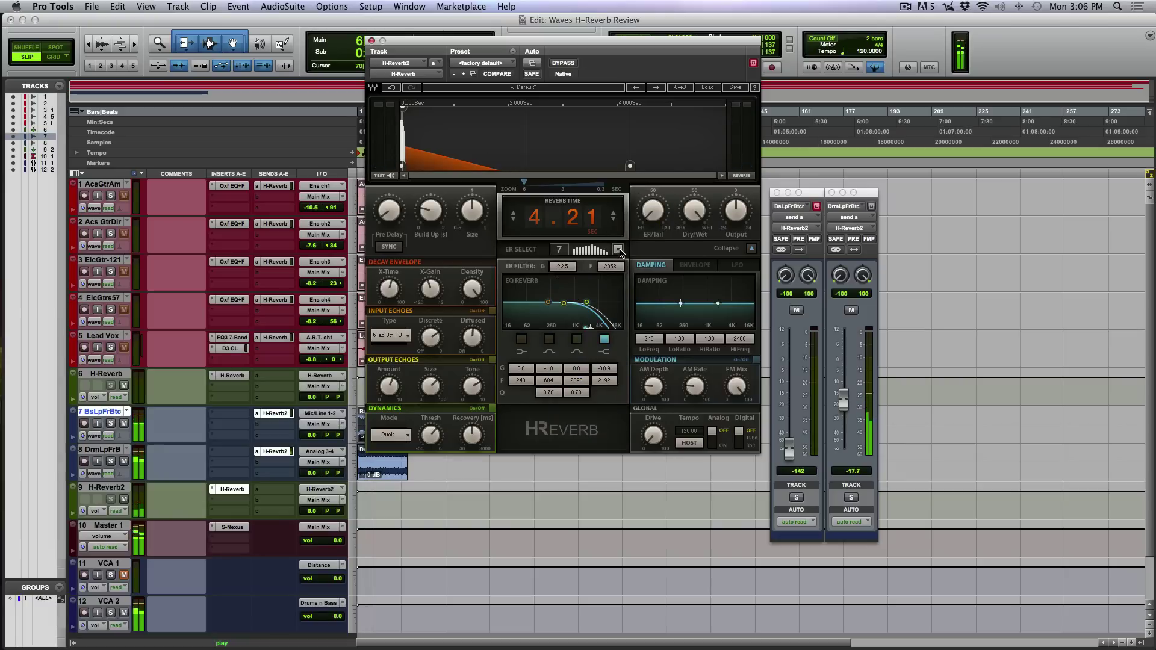
pyautogui.click(618, 251)
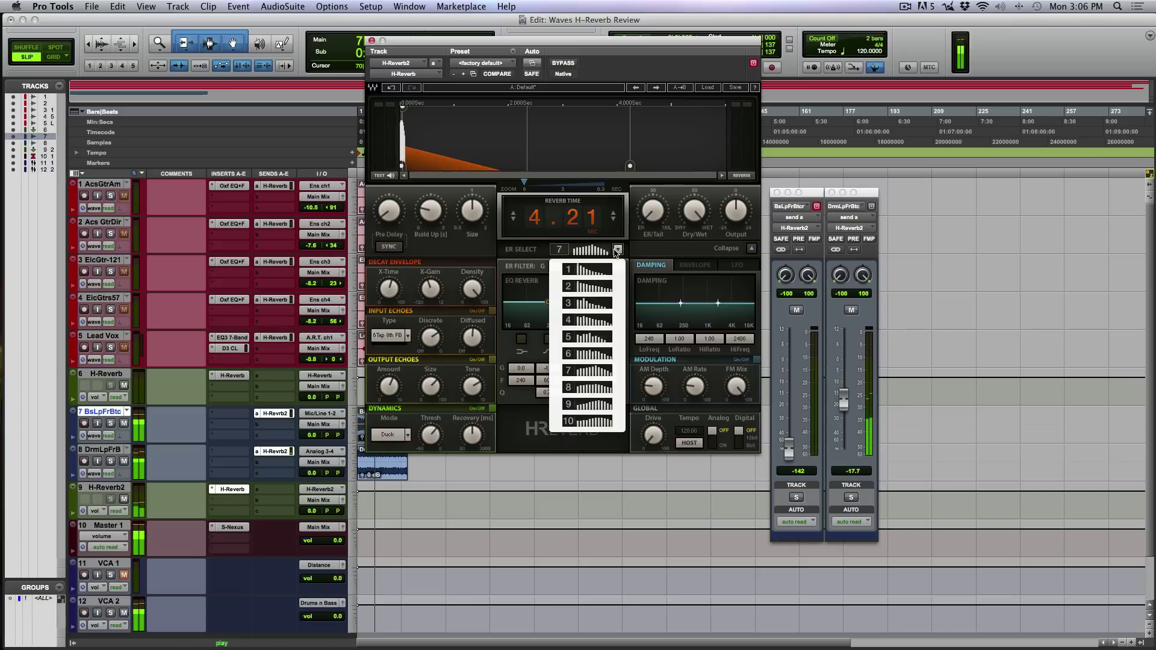
pyautogui.click(591, 390)
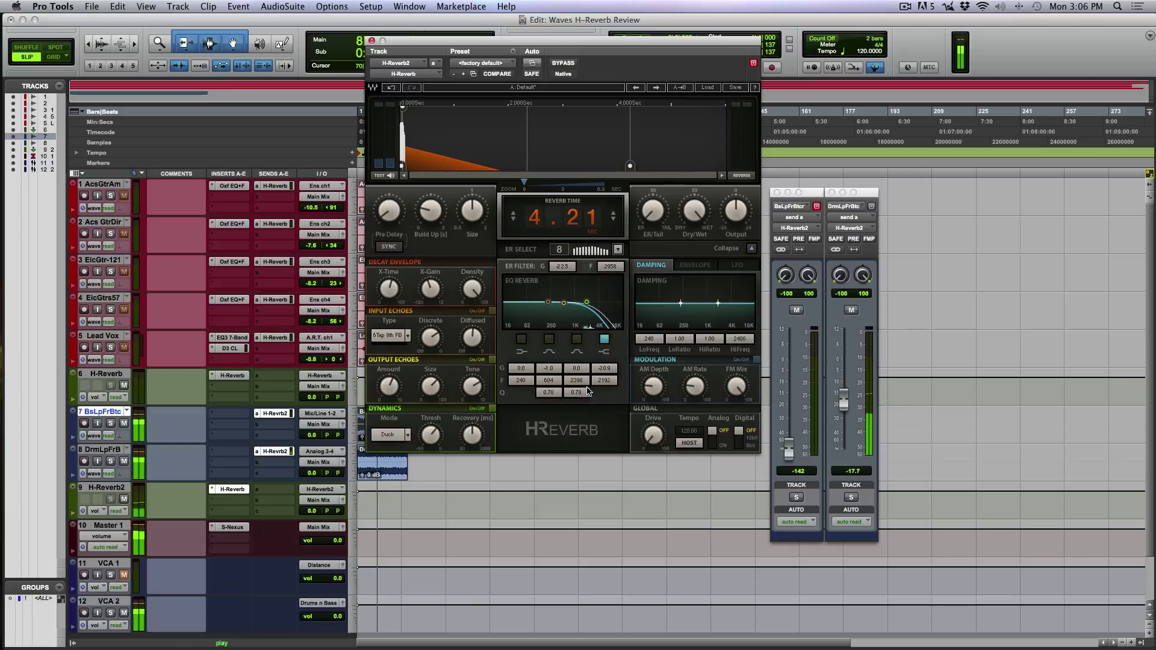
pyautogui.click(618, 250)
pyautogui.click(611, 405)
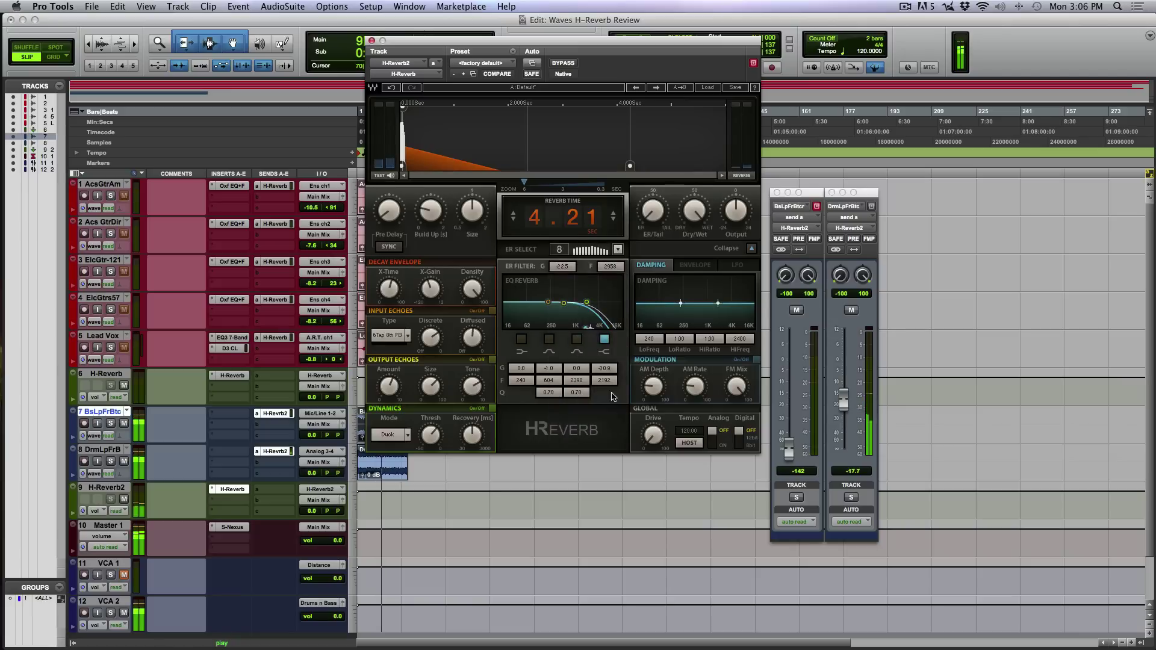
pyautogui.click(619, 250)
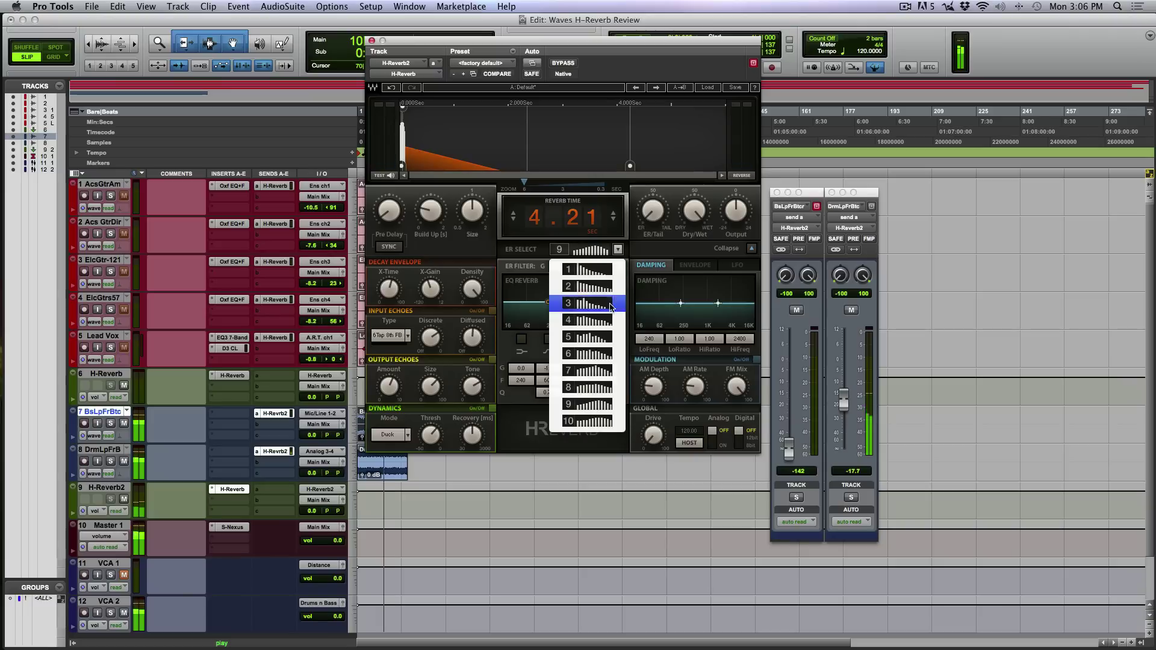
pyautogui.click(593, 341)
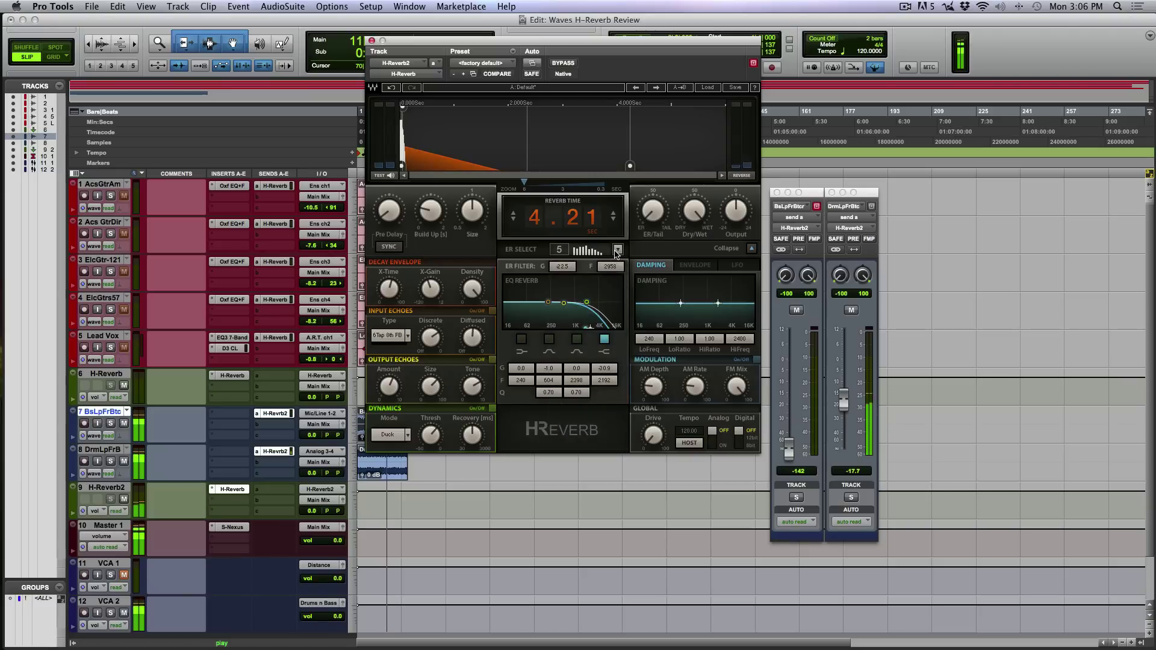
pyautogui.click(618, 250)
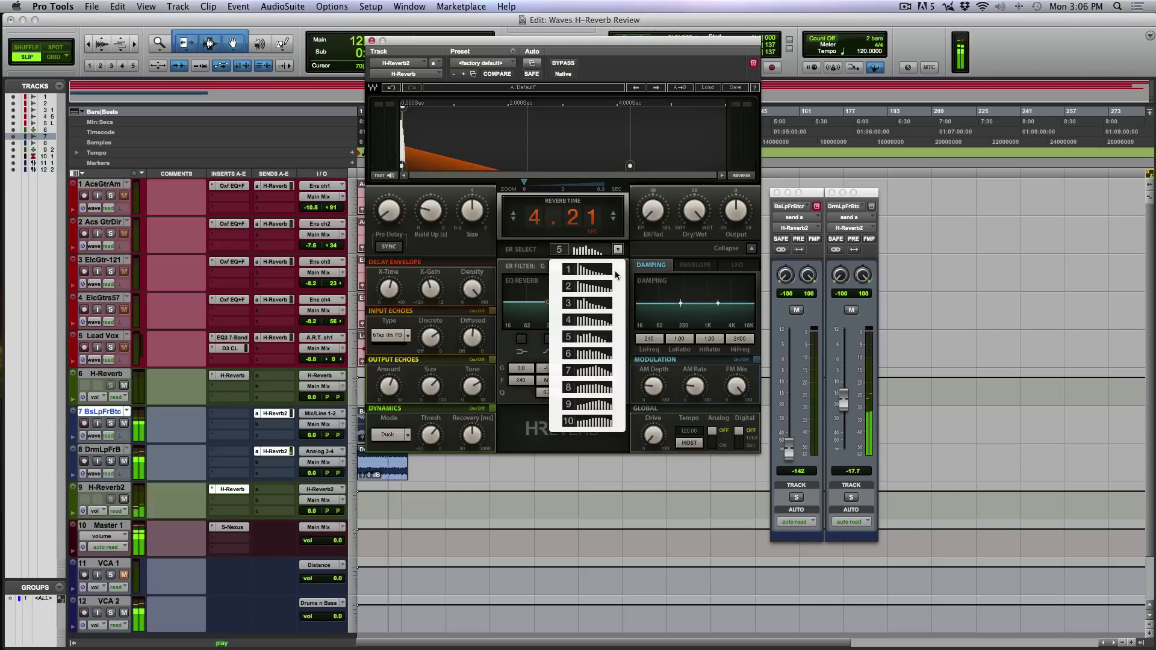
pyautogui.click(593, 373)
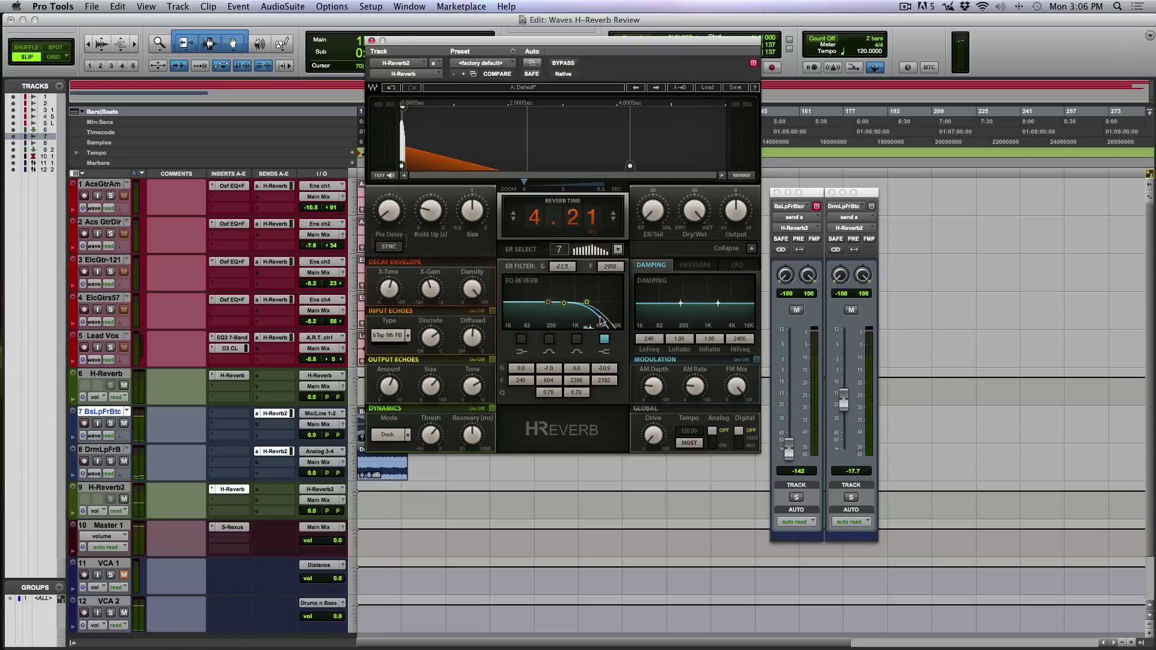
# Lower the ER filter cutoff and reverb Size, A/B the drum send mute, then stop playback.
pyautogui.moveTo(618, 269)
pyautogui.mouseDown()
pyautogui.moveTo(619, 299)
pyautogui.moveTo(611, 235)
pyautogui.moveTo(611, 298)
pyautogui.moveTo(610, 263)
pyautogui.mouseUp()
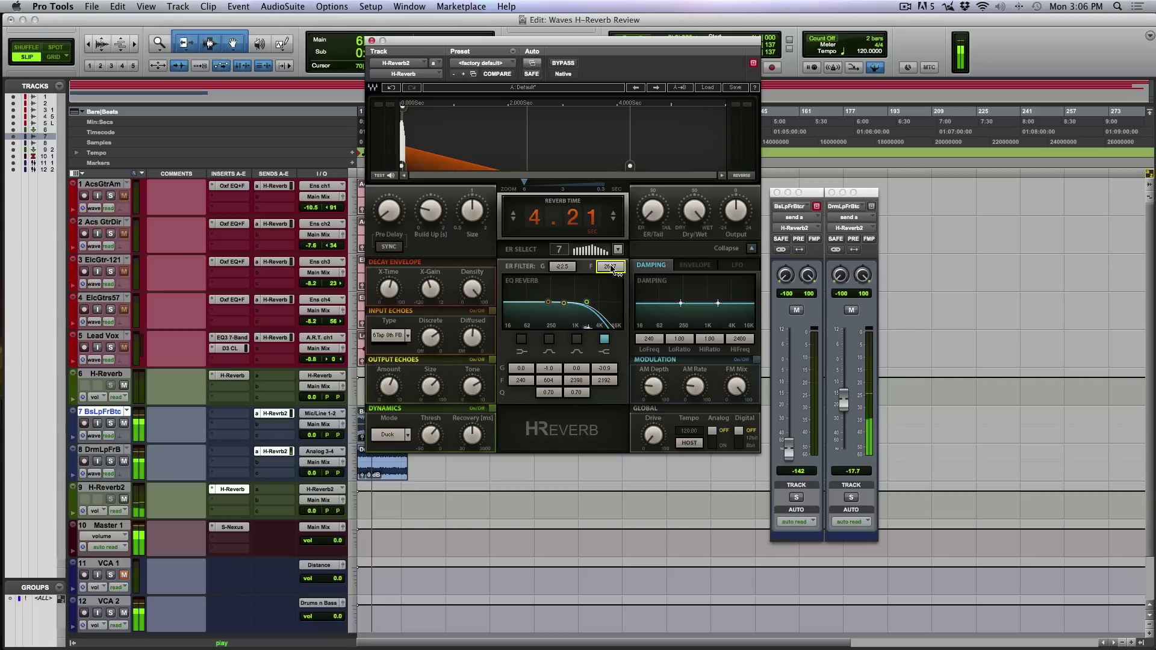
pyautogui.moveTo(472, 210)
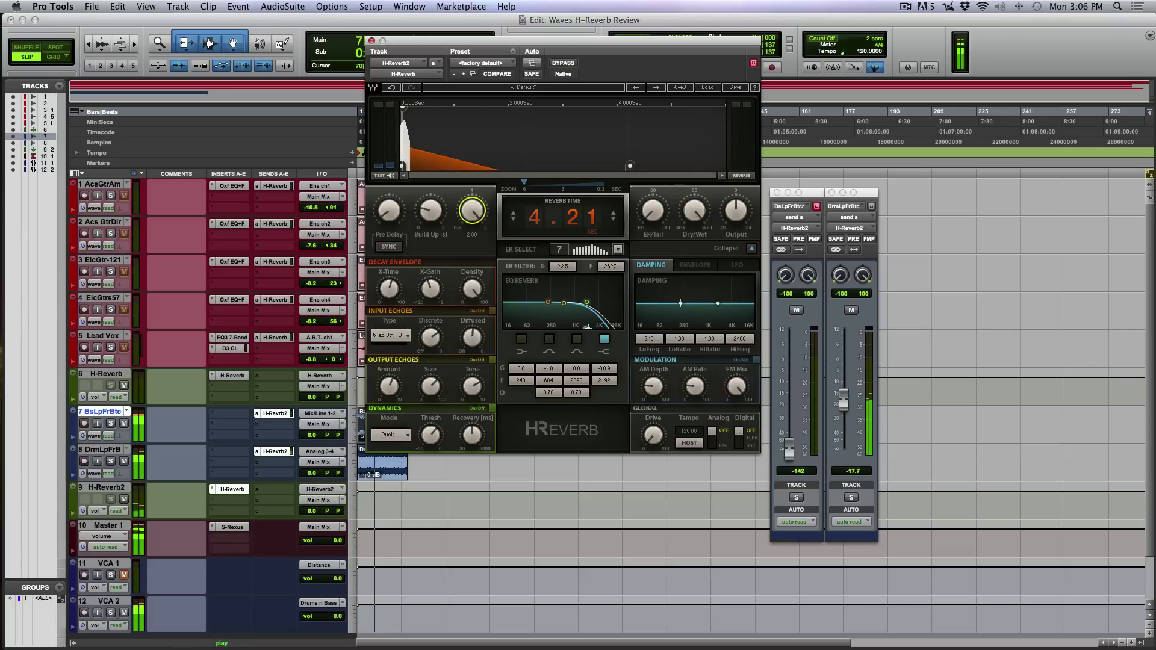
pyautogui.moveTo(472, 211); pyautogui.dragTo(473, 227)
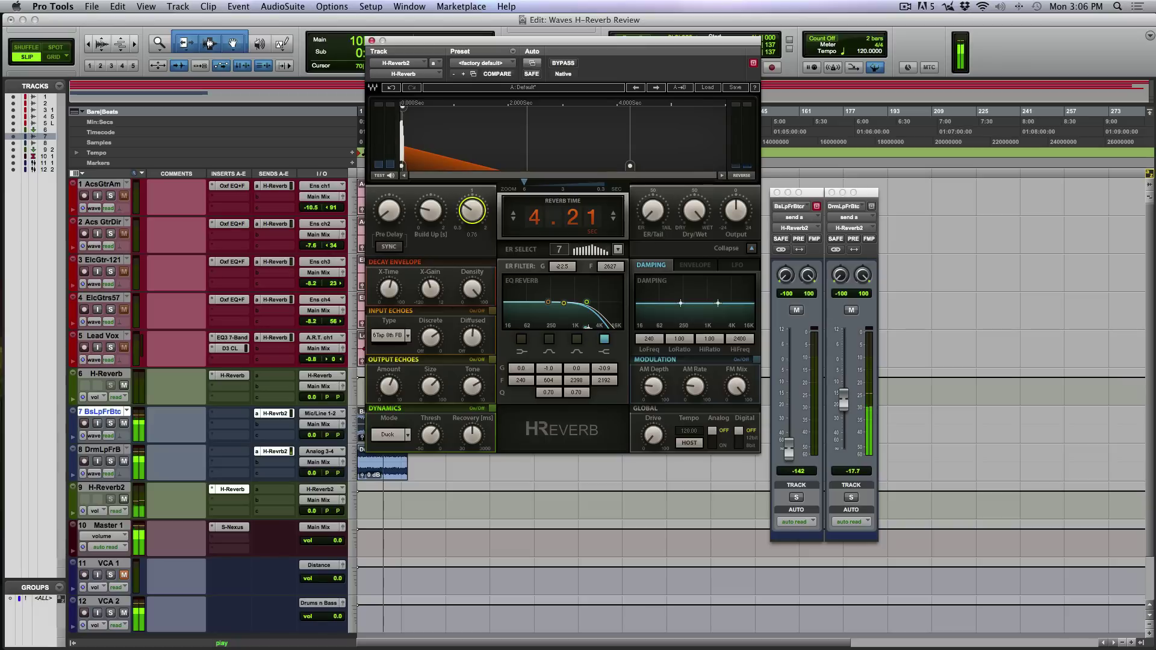
pyautogui.click(852, 312)
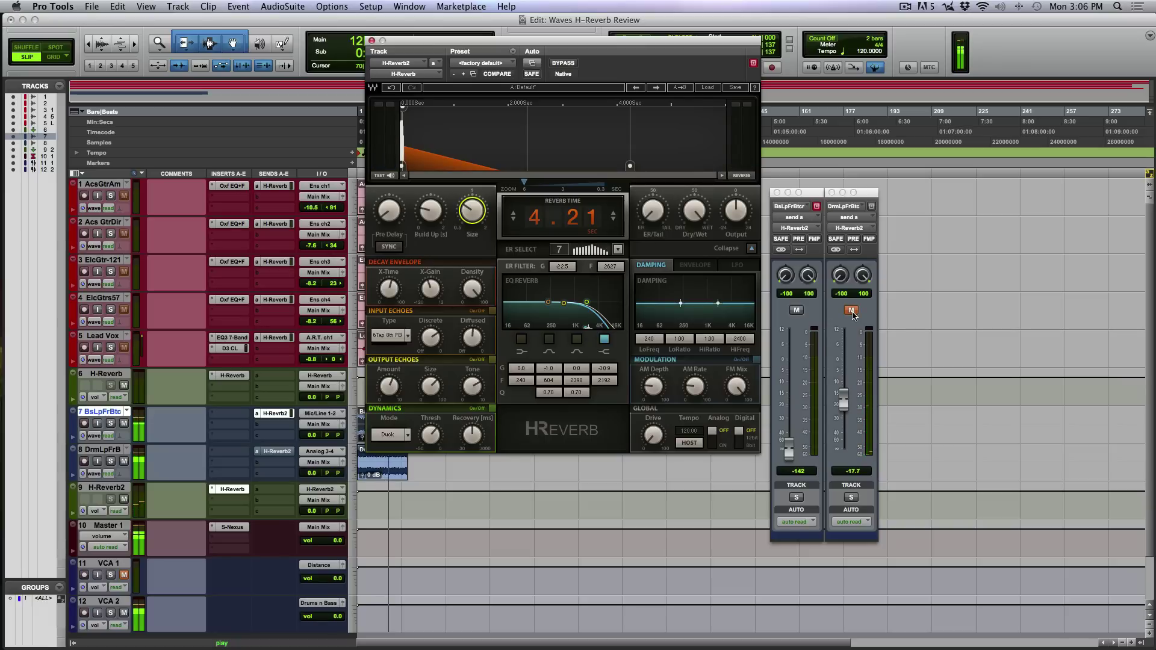
pyautogui.click(851, 312)
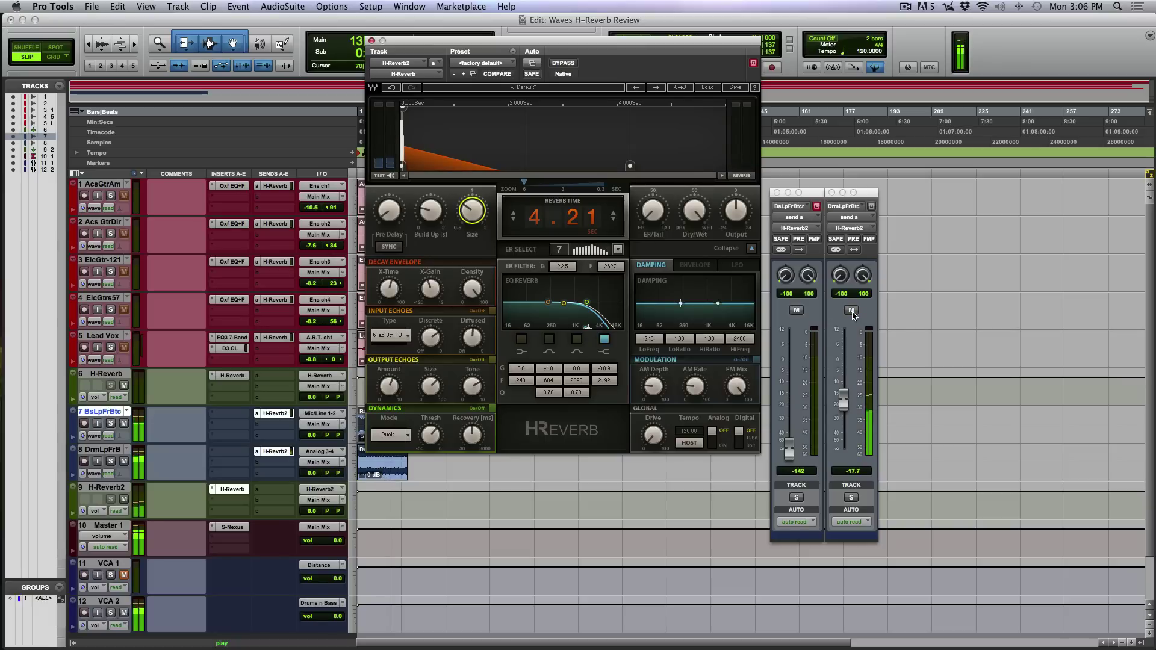
pyautogui.press('space')
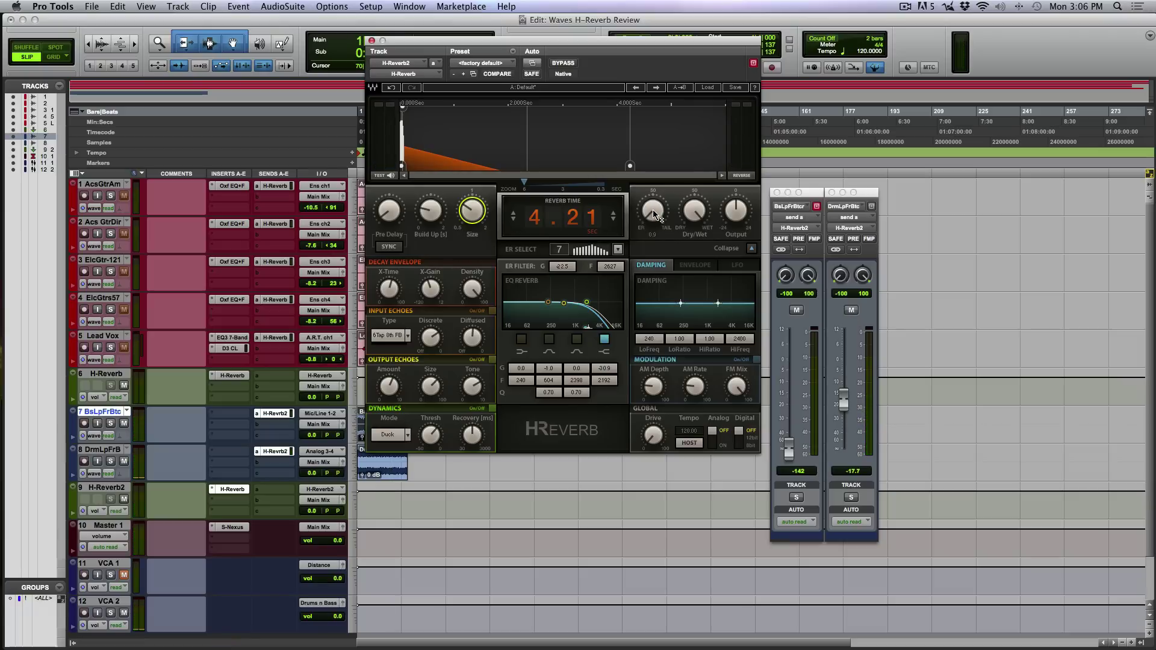
# Rebalance ER/Tail and reshape the decay envelope steeper, bringing reverb time to 2.01 seconds.
pyautogui.press('space')
pyautogui.moveTo(653, 209)
pyautogui.mouseDown()
pyautogui.moveTo(613, 257)
pyautogui.moveTo(617, 272)
pyautogui.moveTo(567, 130)
pyautogui.mouseUp()
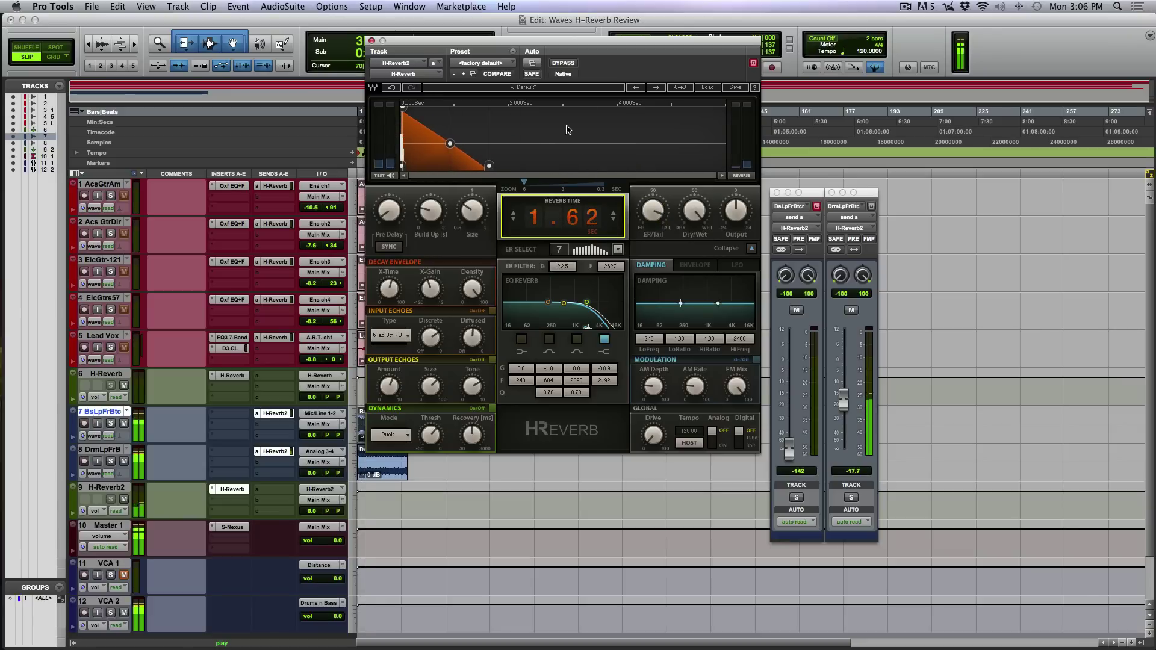
pyautogui.click(653, 210)
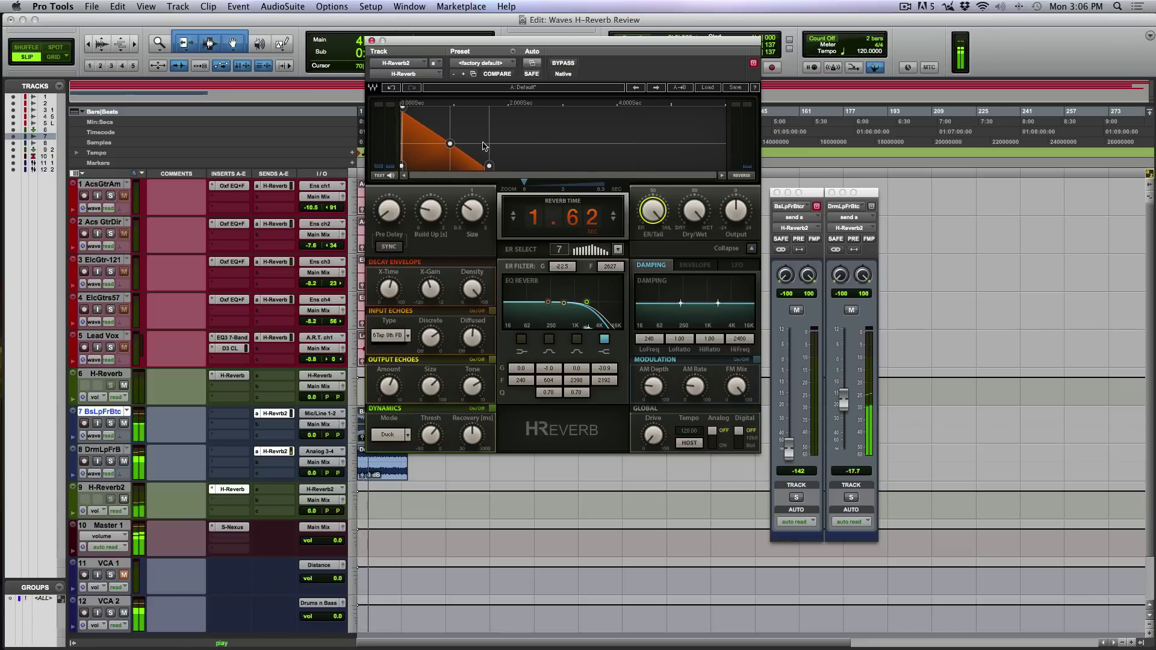
pyautogui.moveTo(488, 166); pyautogui.dragTo(455, 134)
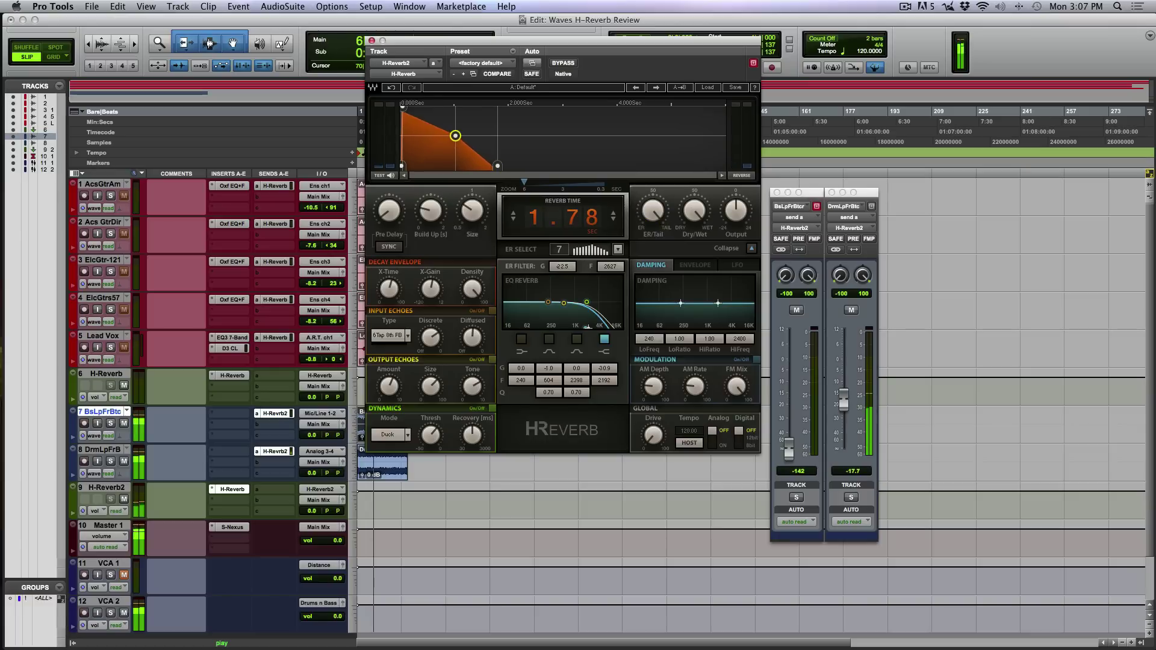
pyautogui.moveTo(456, 134); pyautogui.dragTo(451, 155)
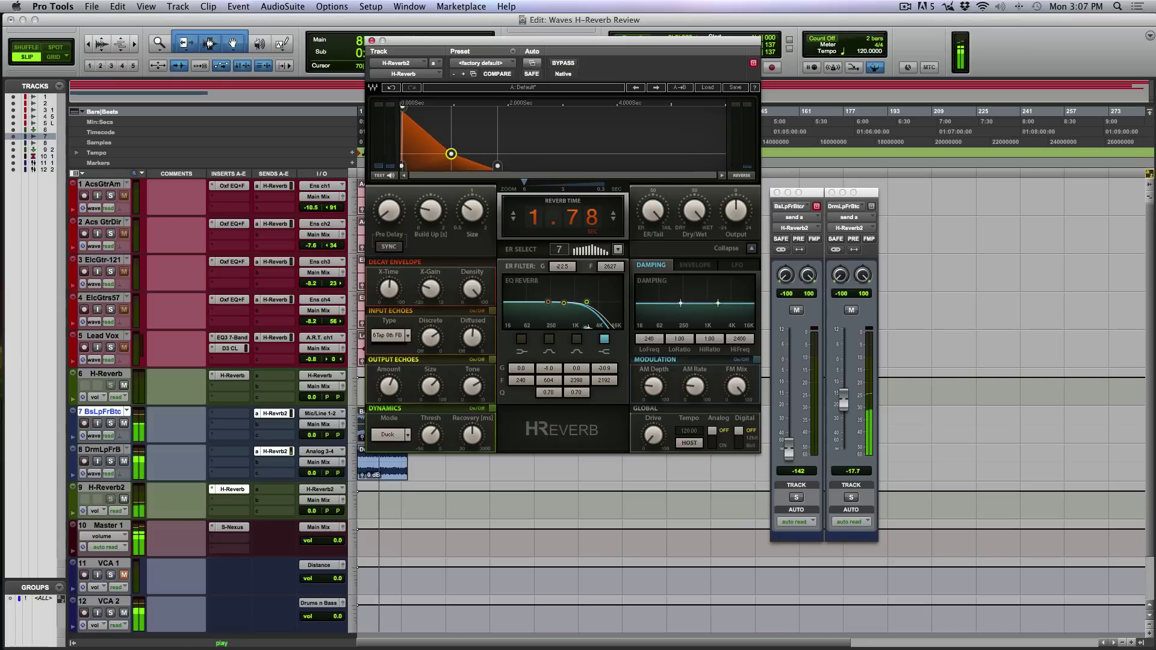
pyautogui.moveTo(471, 289)
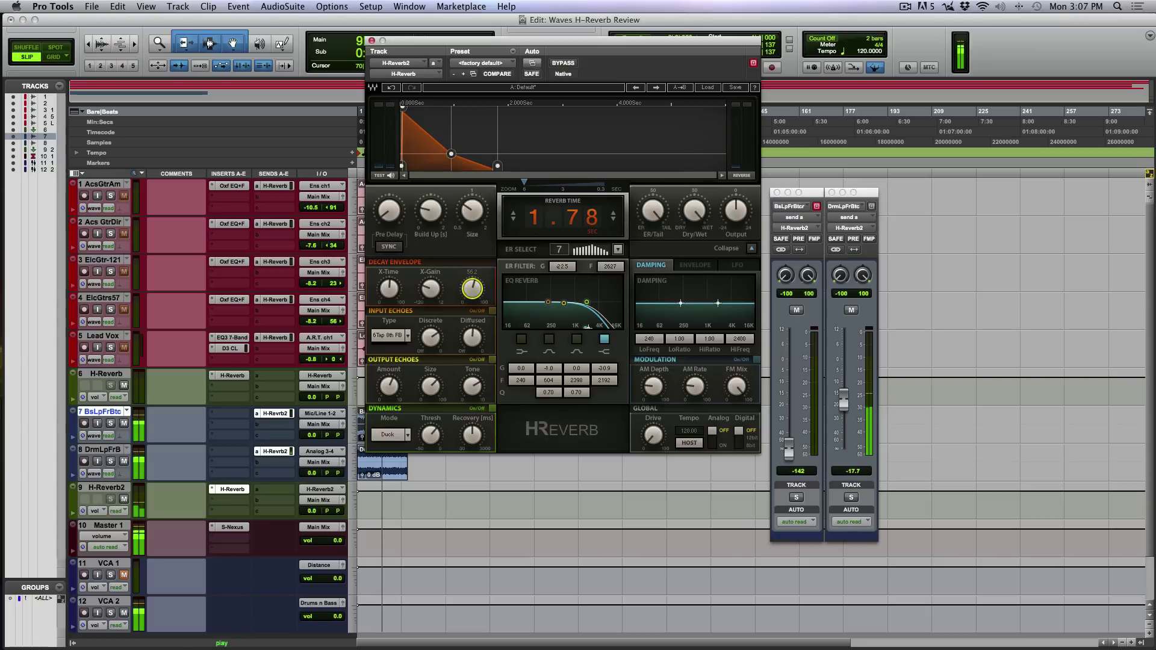
pyautogui.moveTo(498, 167); pyautogui.dragTo(510, 168)
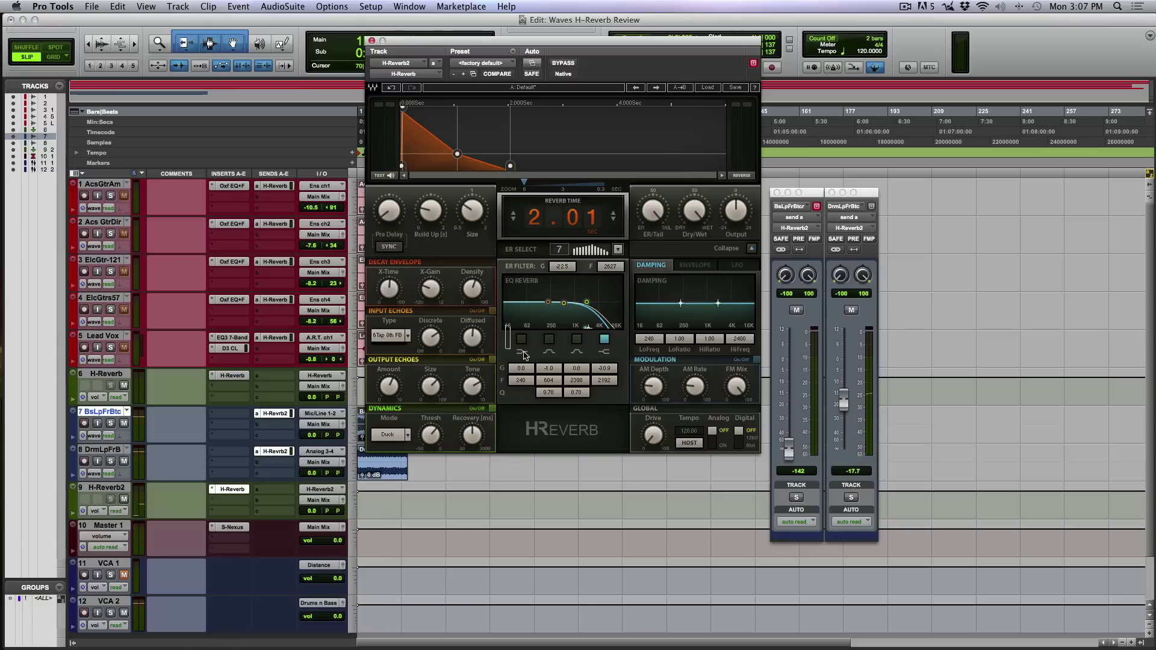
# Enable the reverb EQ bands and boost the second band around 1 kHz.
pyautogui.click(580, 342)
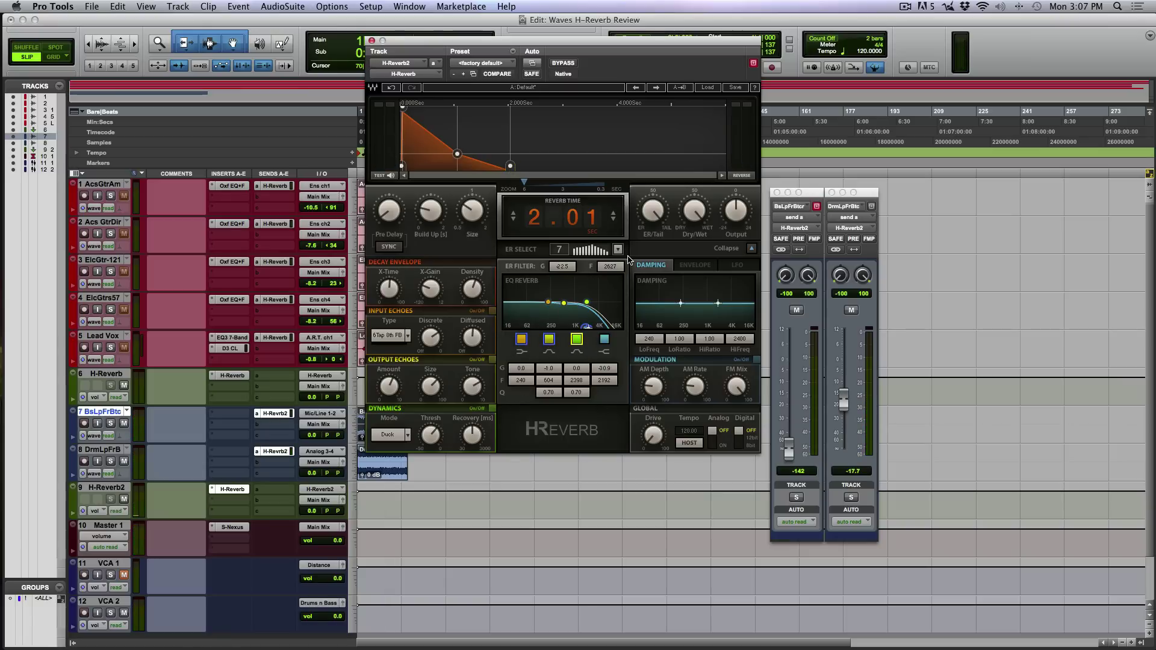
pyautogui.moveTo(564, 303)
pyautogui.mouseDown()
pyautogui.moveTo(572, 288)
pyautogui.moveTo(570, 305)
pyautogui.moveTo(525, 327)
pyautogui.moveTo(564, 305)
pyautogui.moveTo(549, 293)
pyautogui.moveTo(543, 303)
pyautogui.mouseUp()
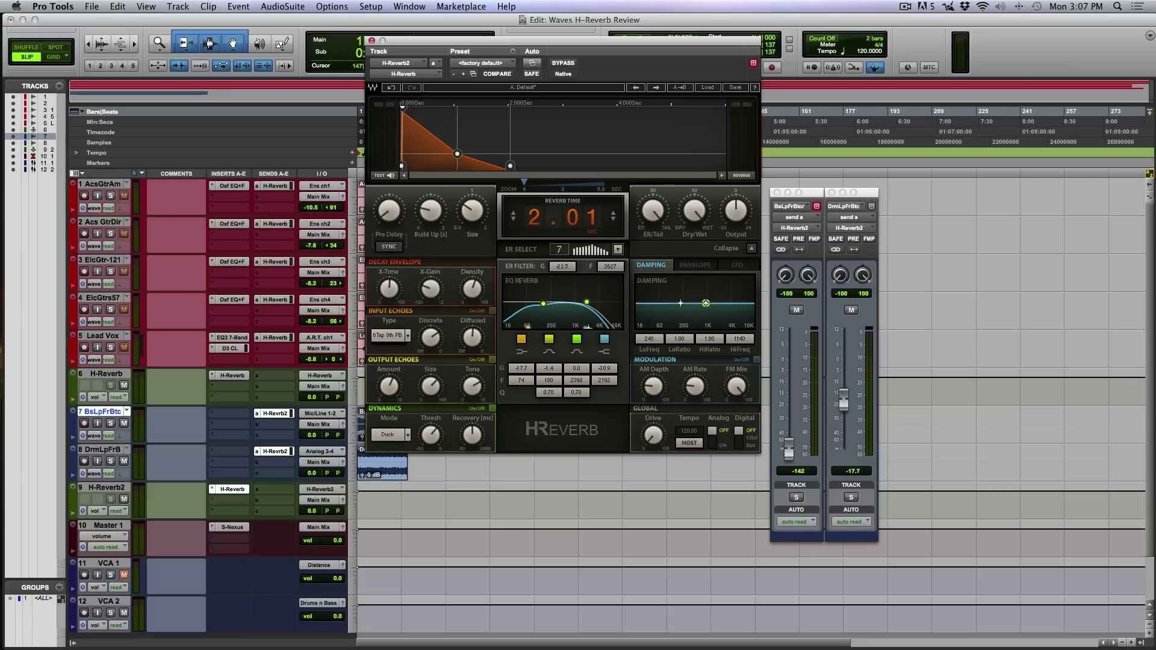
# Adjust the high-frequency damping point and ratio during playback, and trim reverb time to 1.89 seconds.
pyautogui.moveTo(705, 303); pyautogui.dragTo(713, 305)
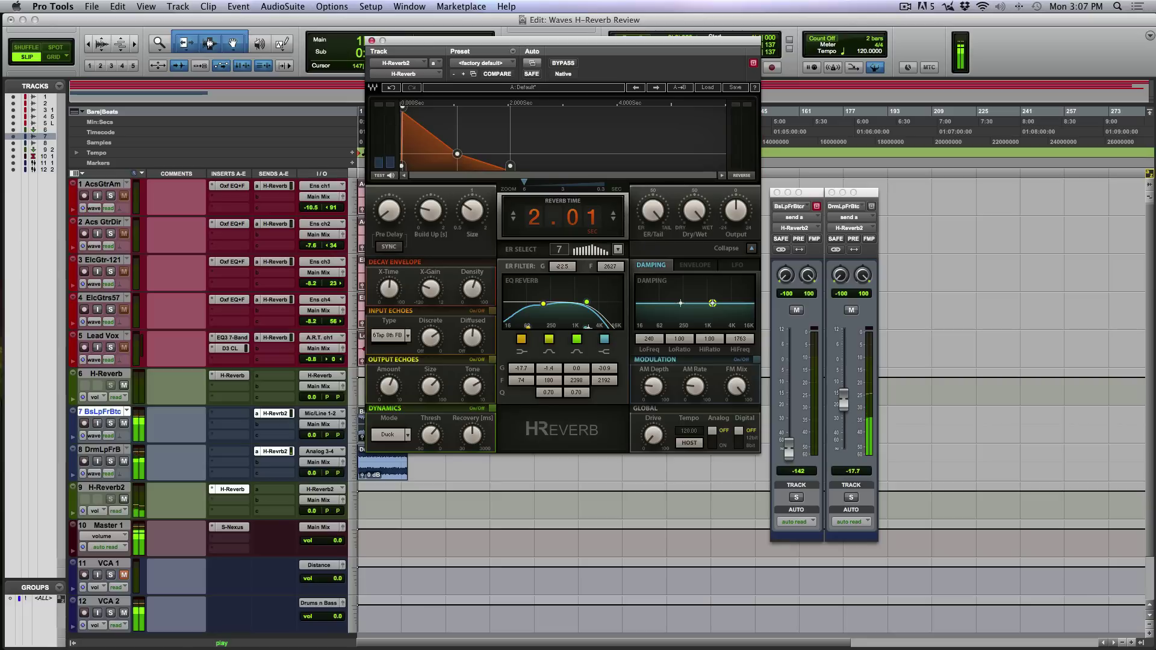
pyautogui.moveTo(712, 305)
pyautogui.mouseDown()
pyautogui.moveTo(723, 280)
pyautogui.moveTo(677, 295)
pyautogui.moveTo(679, 312)
pyautogui.mouseUp()
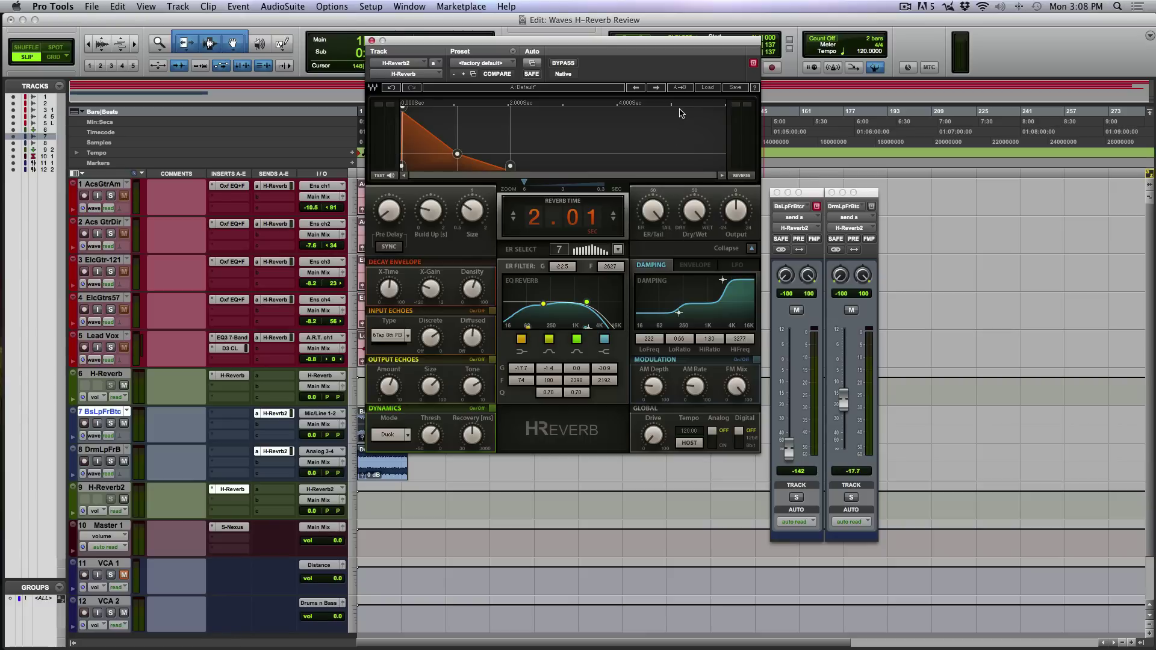
pyautogui.press('space')
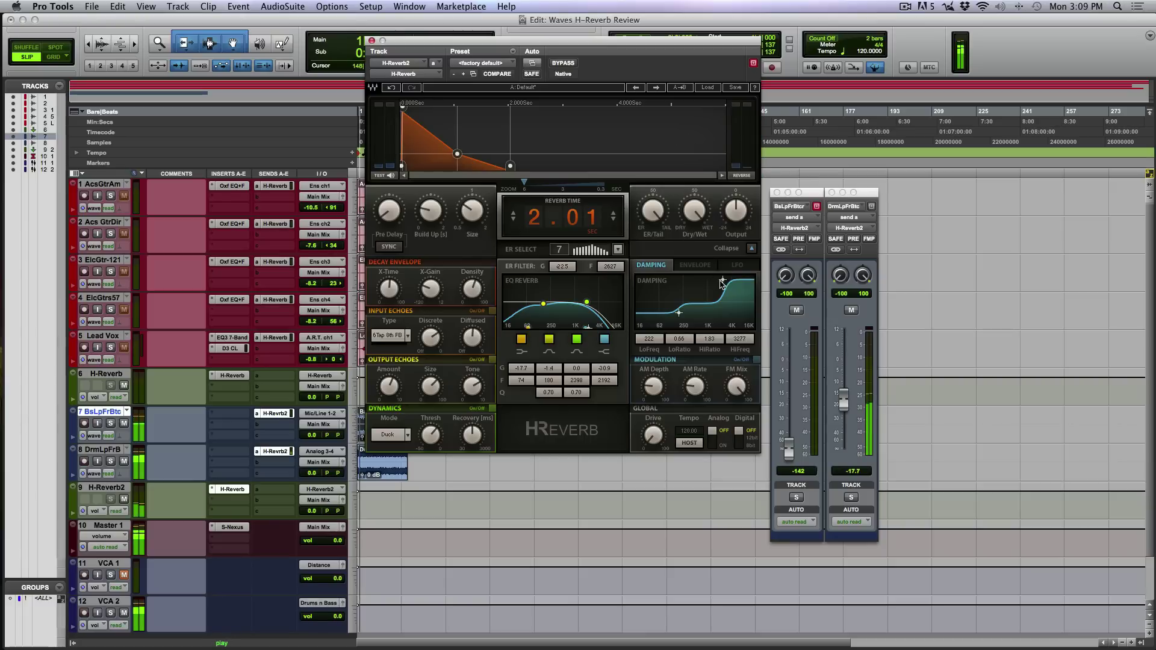
pyautogui.moveTo(723, 284); pyautogui.dragTo(723, 294)
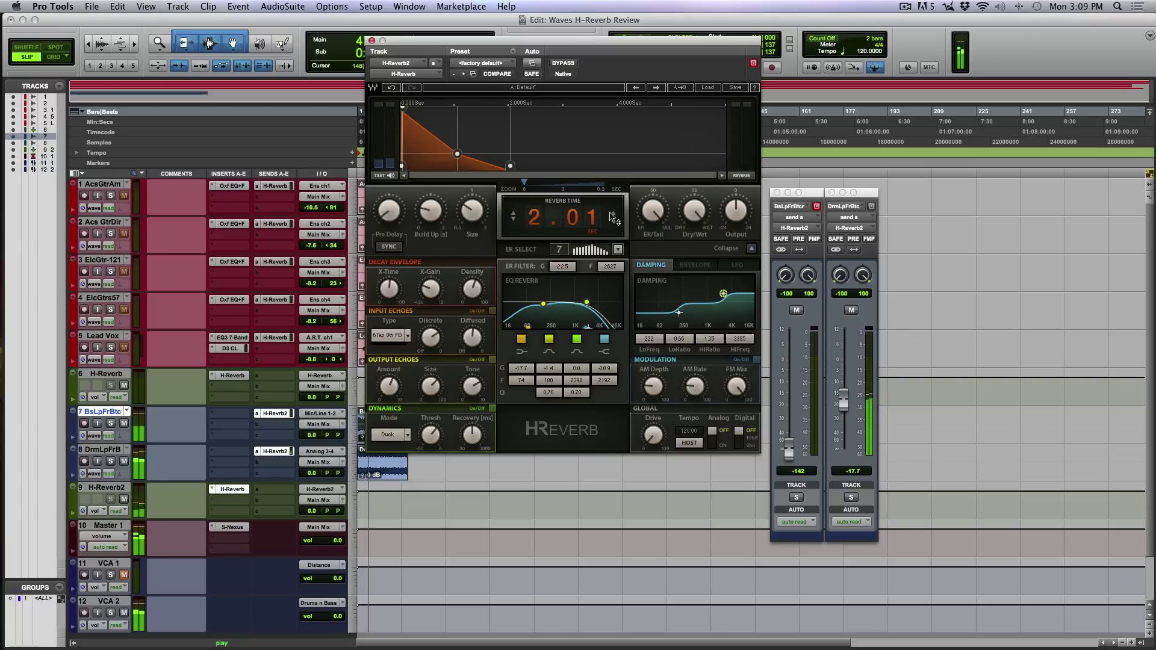
pyautogui.moveTo(592, 218); pyautogui.dragTo(593, 225)
# Try the drive section, engaging 8-bit digital degradation and analog drive.
pyautogui.click(654, 438)
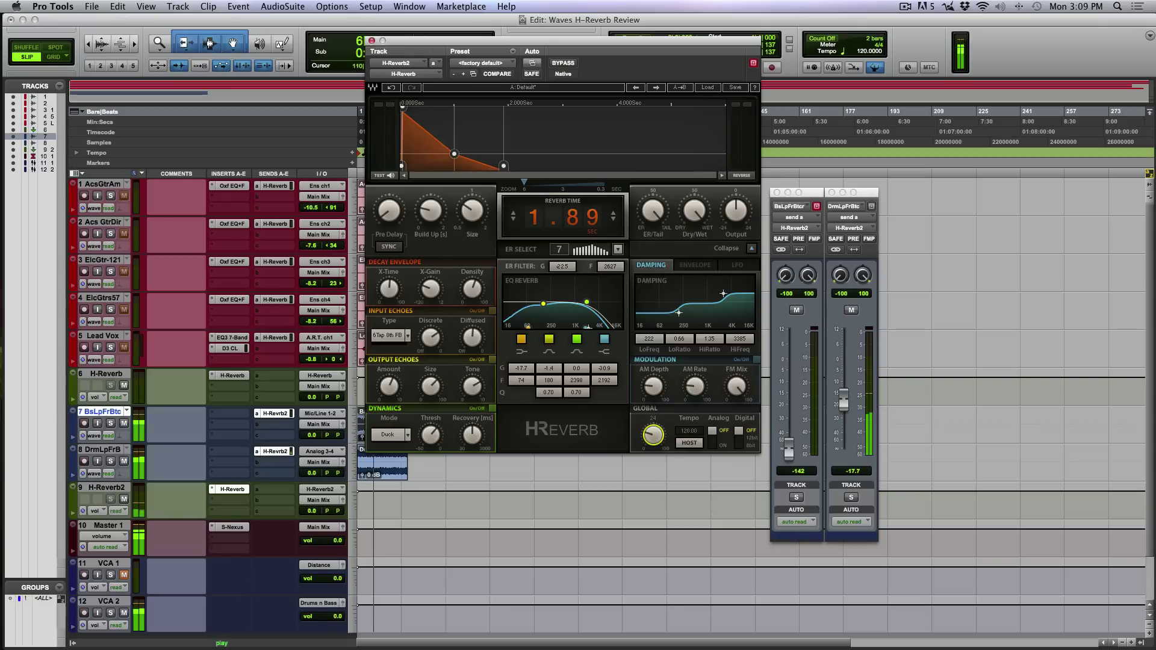
pyautogui.click(739, 443)
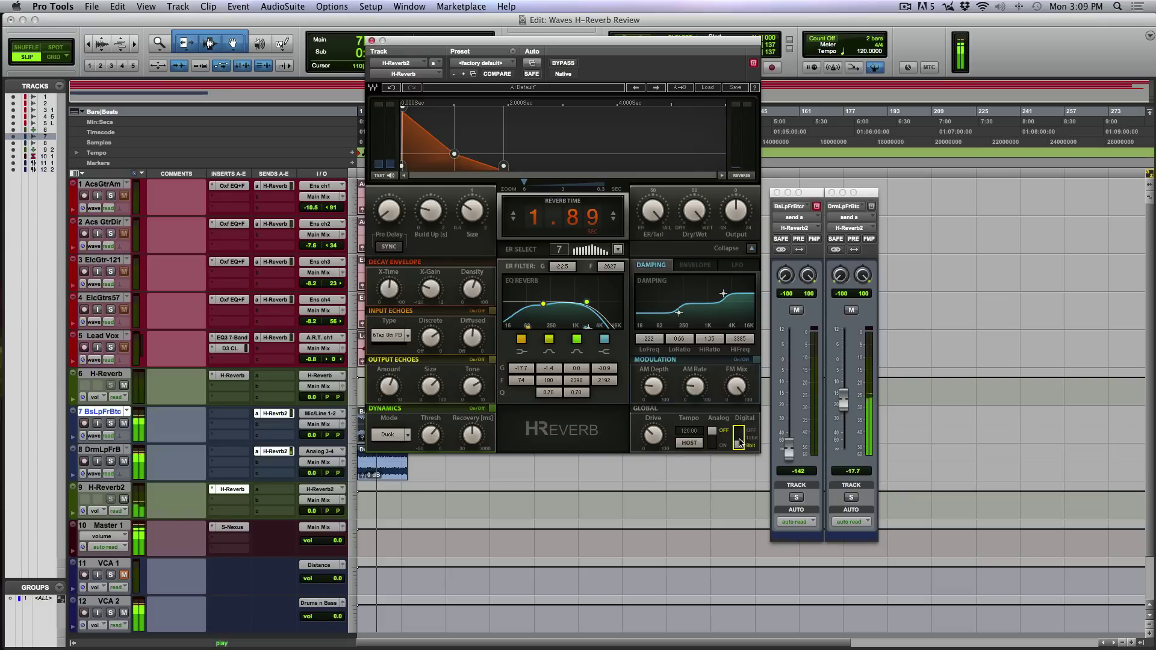
pyautogui.click(712, 443)
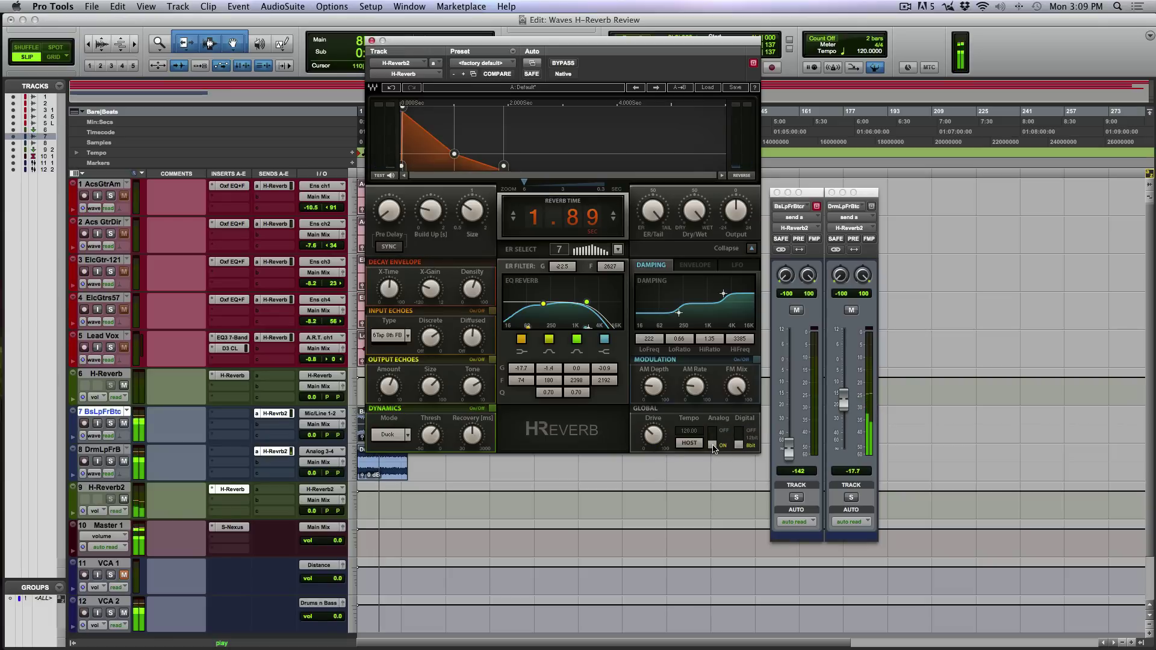
pyautogui.click(653, 436)
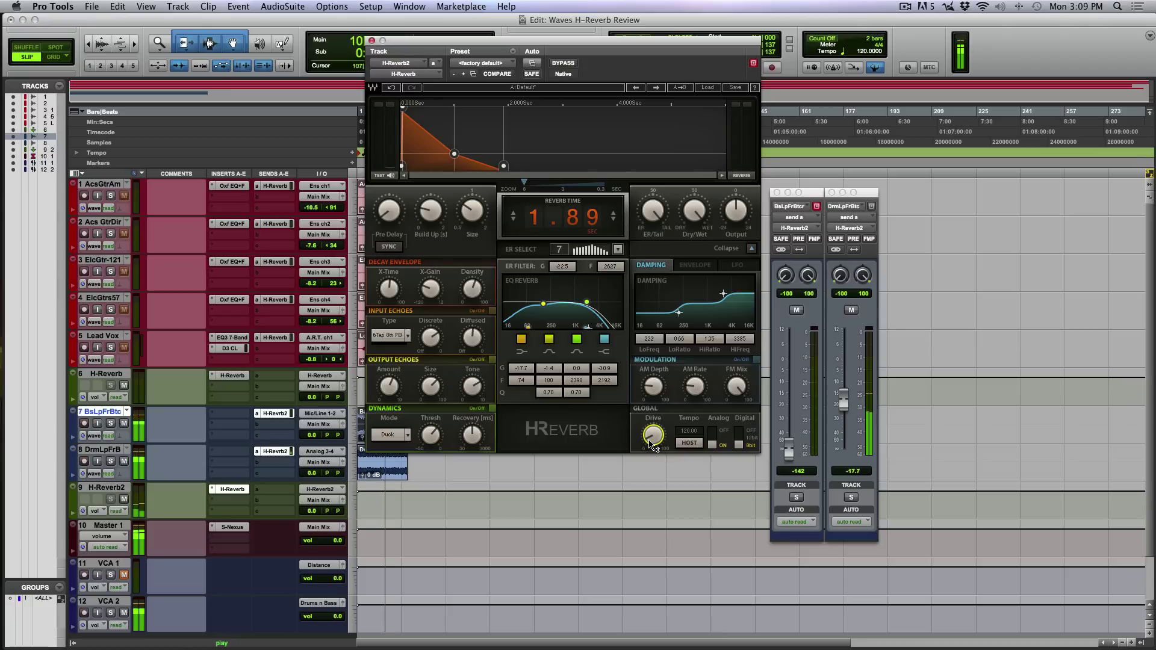
# Set dynamics to Comp with a -34.4 threshold, then switch analog drive and dynamics off.
pyautogui.click(493, 409)
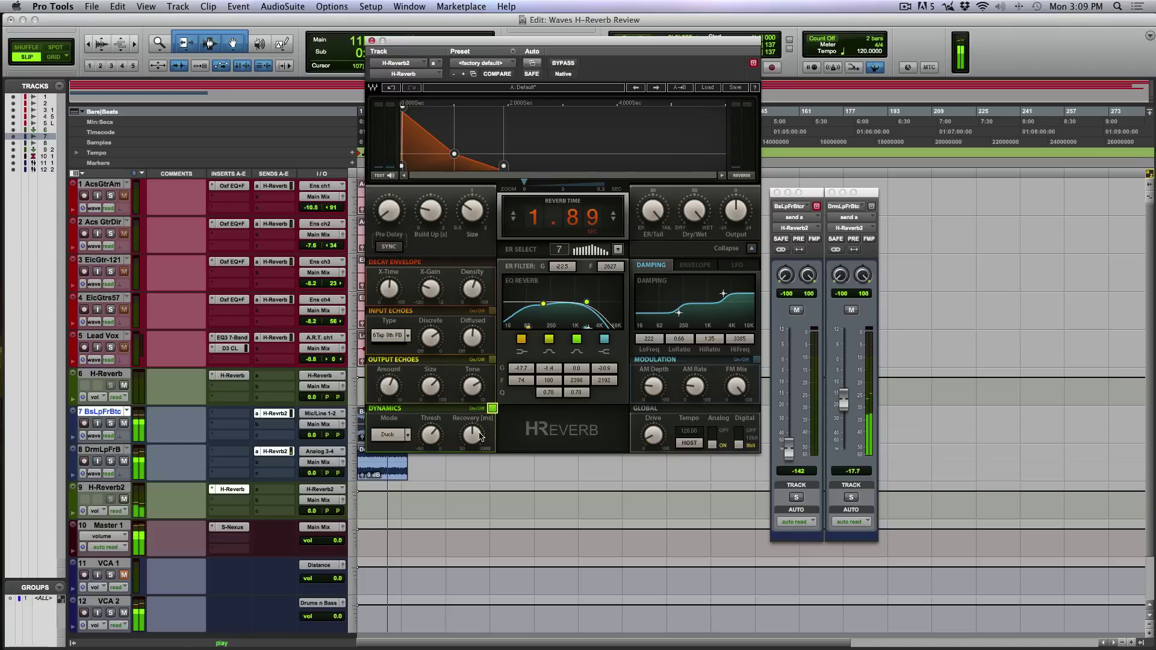
pyautogui.moveTo(394, 434)
pyautogui.mouseDown()
pyautogui.moveTo(395, 455)
pyautogui.moveTo(429, 434)
pyautogui.mouseUp()
pyautogui.click(430, 436)
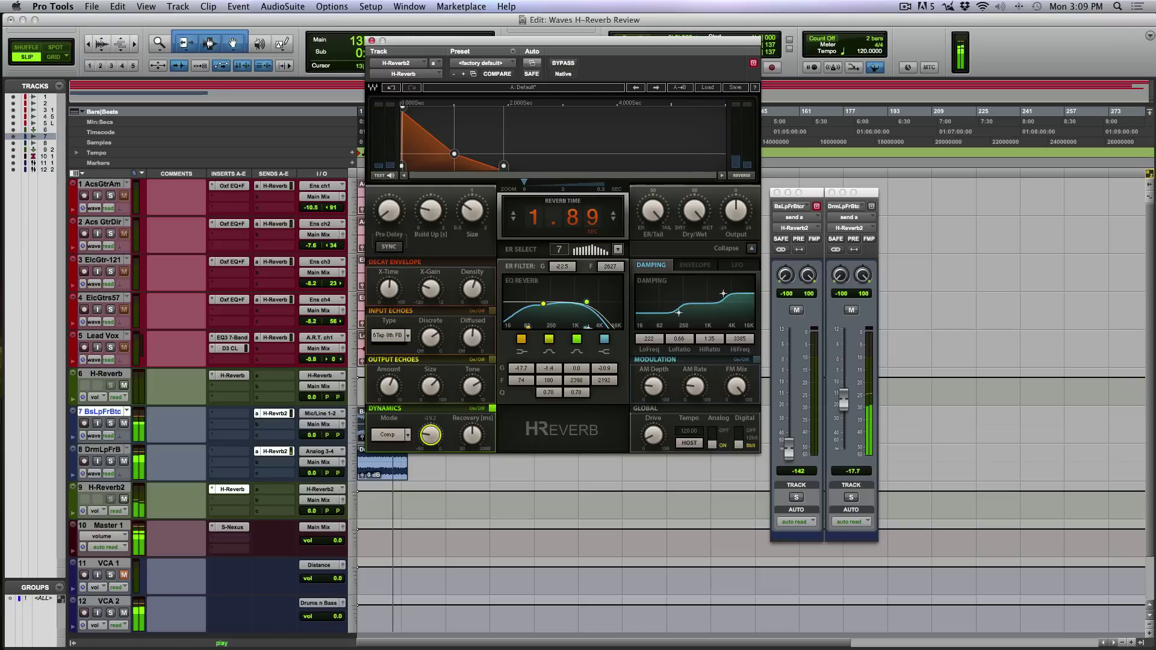
pyautogui.click(658, 442)
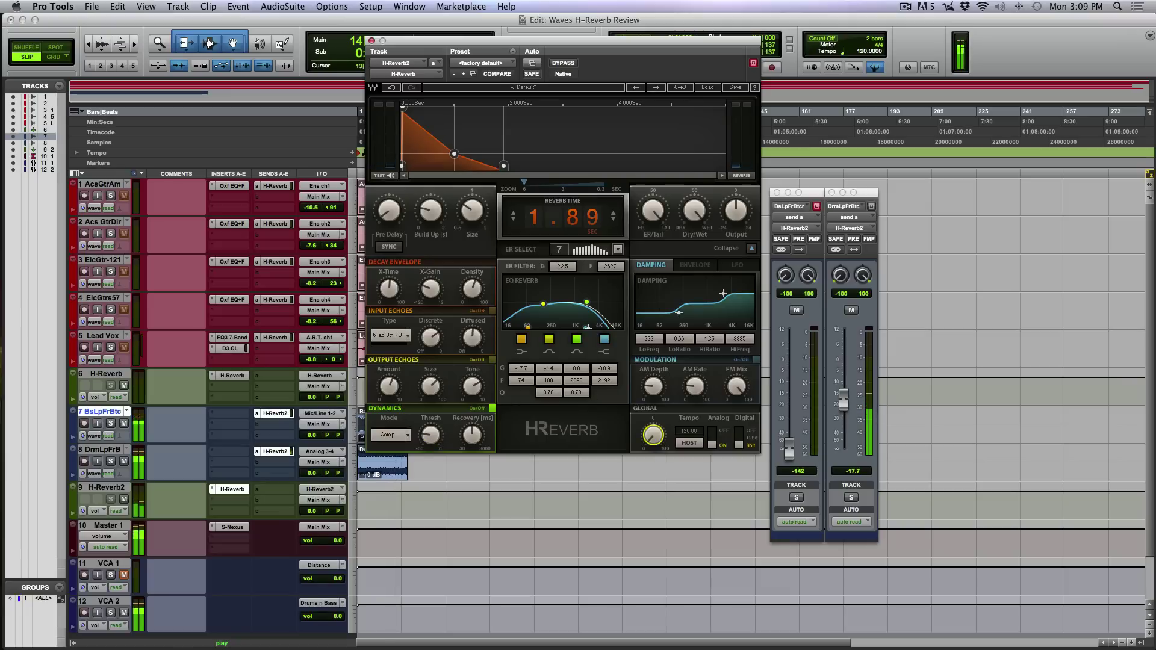
pyautogui.click(714, 434)
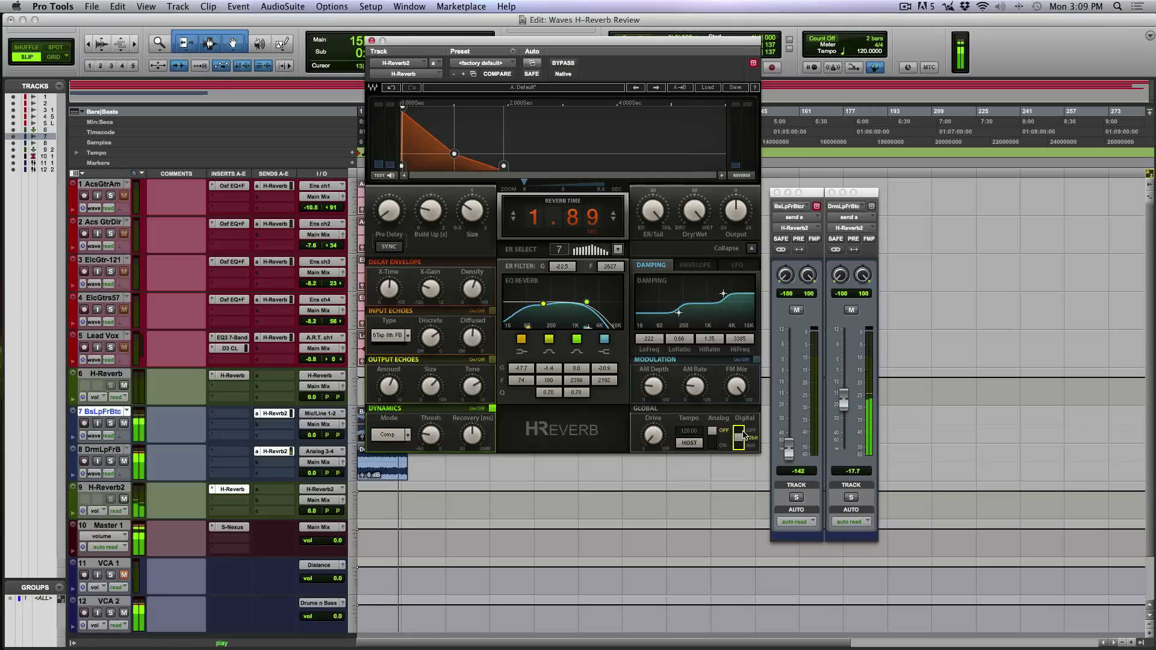
pyautogui.click(491, 408)
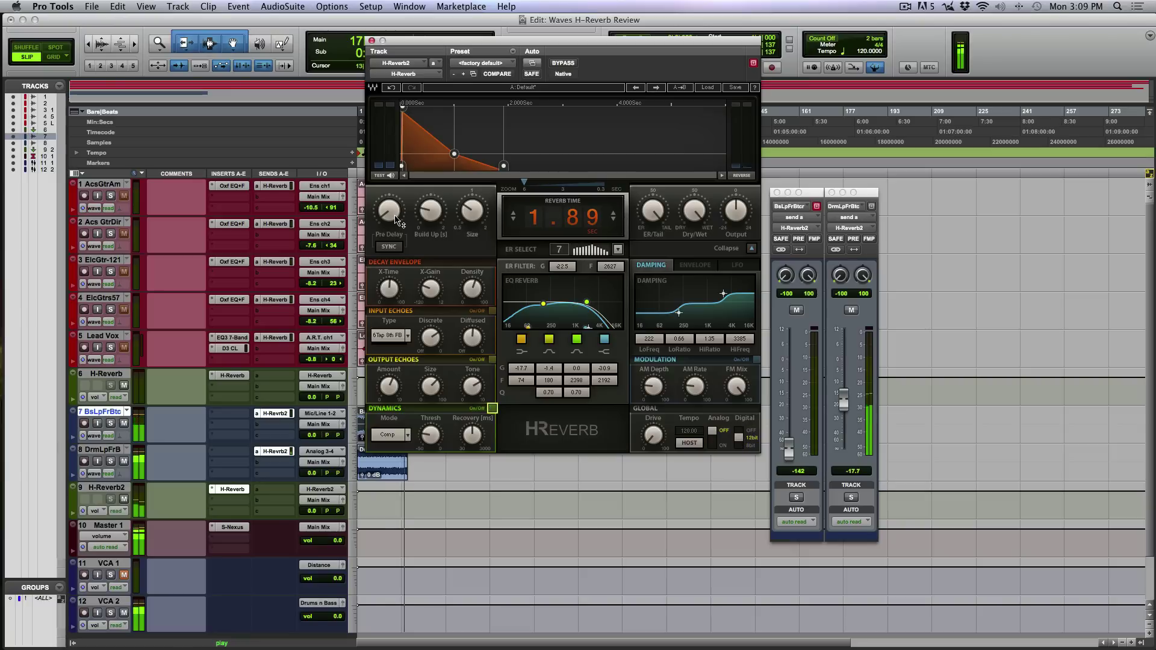
# Set the pre-delay to 40 and tweak the Build Up knob.
pyautogui.moveTo(388, 210); pyautogui.dragTo(399, 216)
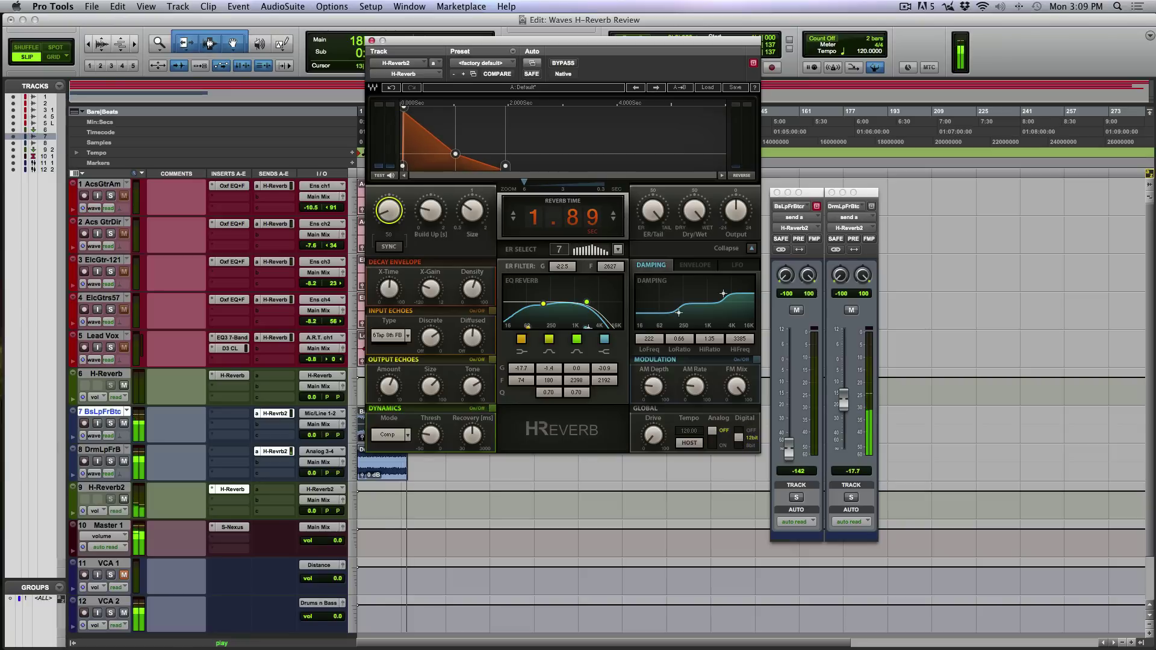
pyautogui.click(432, 215)
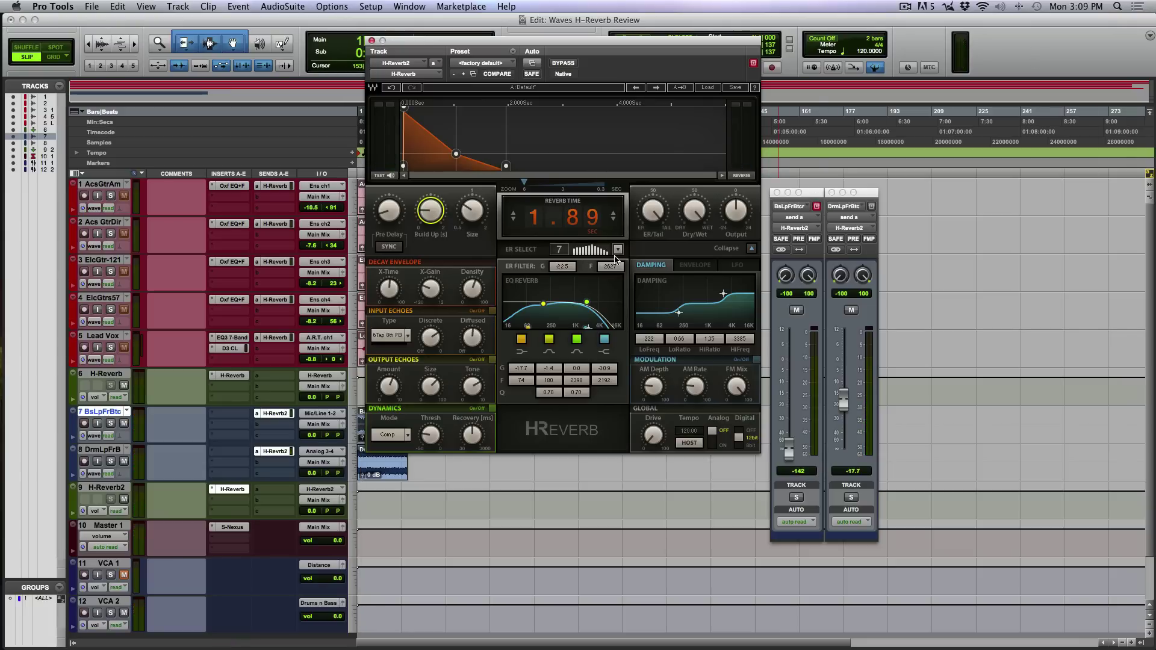
pyautogui.click(751, 248)
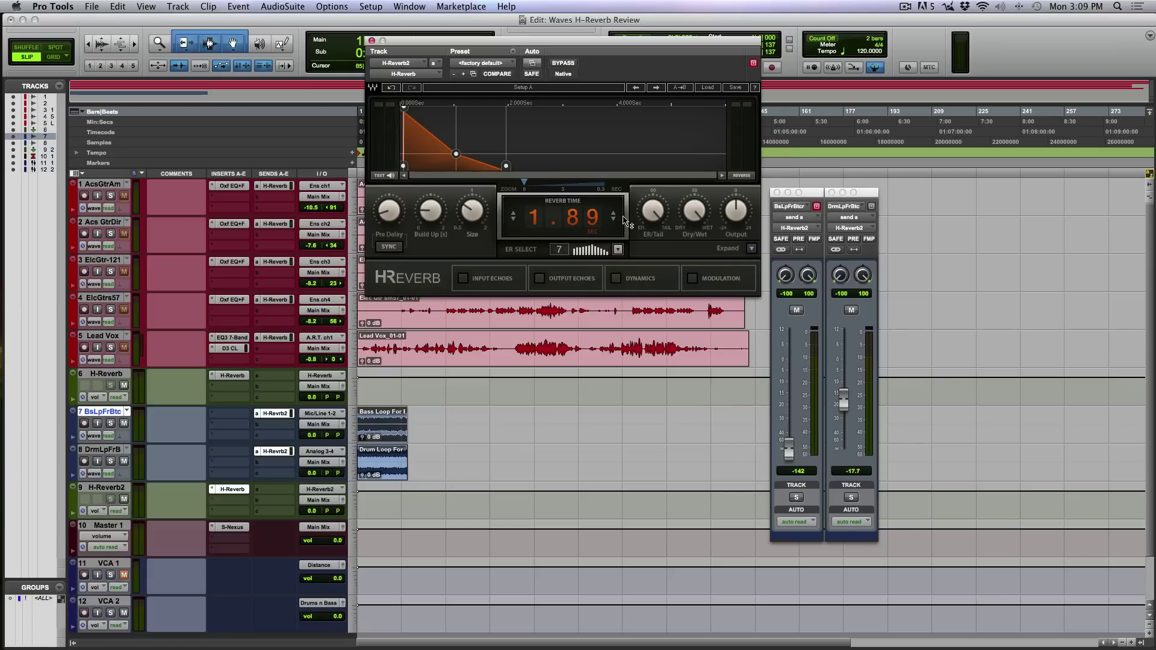
pyautogui.click(751, 250)
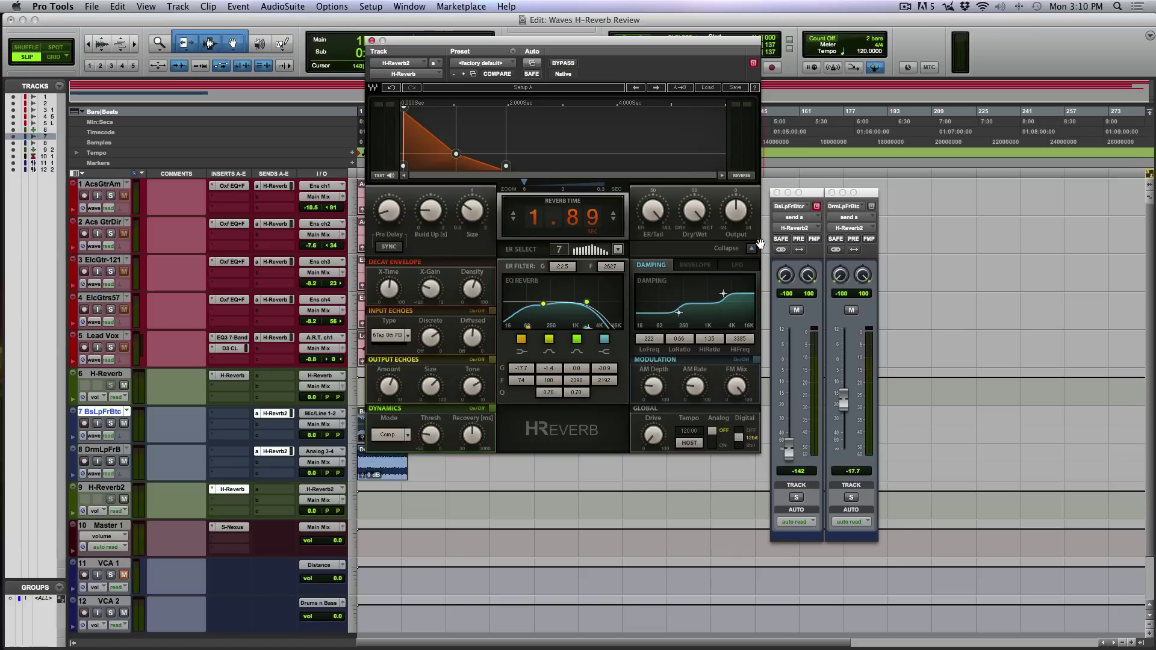